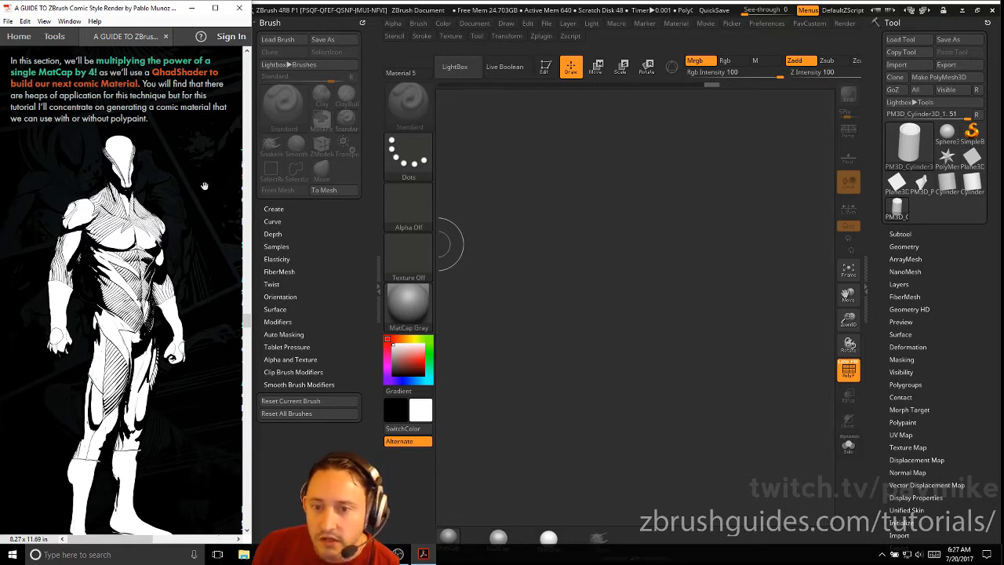
pyautogui.scroll(-3, 200, 196)
pyautogui.scroll(2, 202, 190)
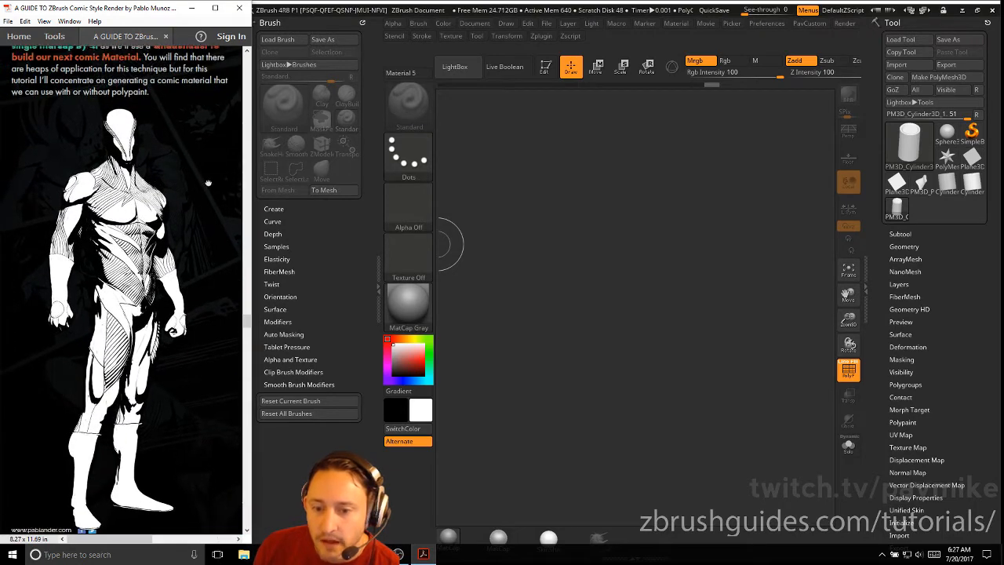
pyautogui.scroll(-5, 203, 190)
pyautogui.scroll(5, 217, 176)
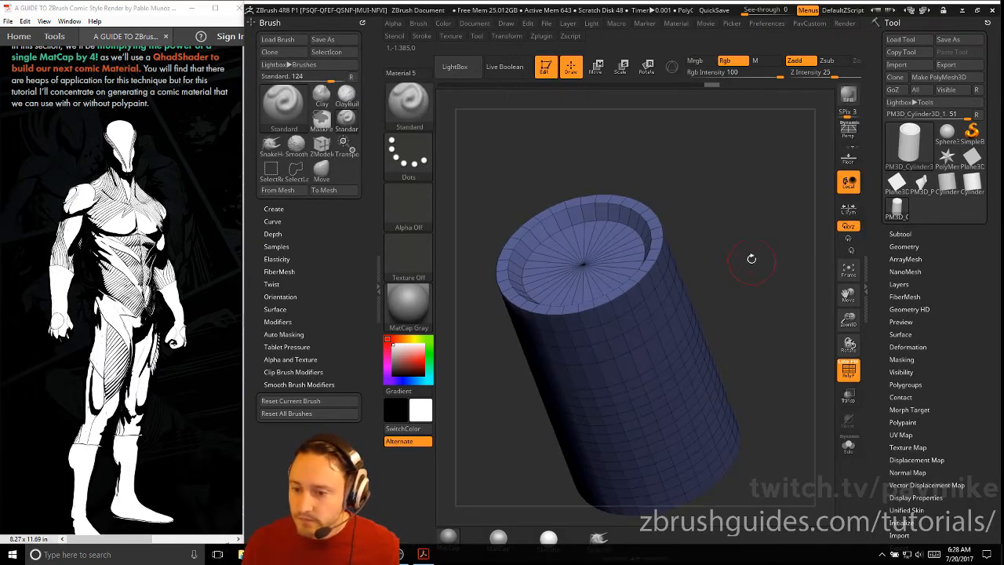
# - Load the DoubleDotsOmetal.ZMT material onto the cylinder from the LightBox material library
pyautogui.click(408, 302)
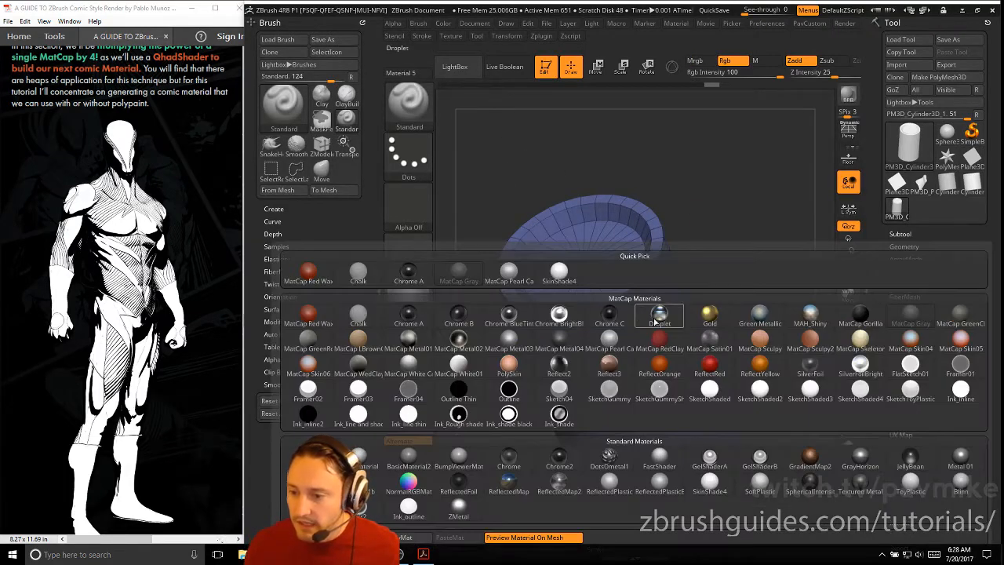
pyautogui.moveTo(594, 458)
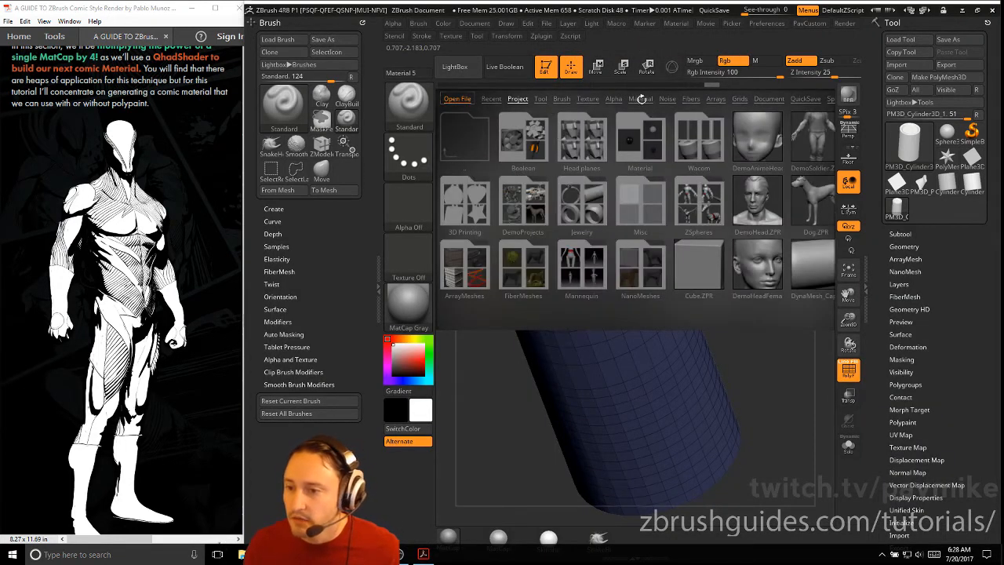
pyautogui.click(640, 99)
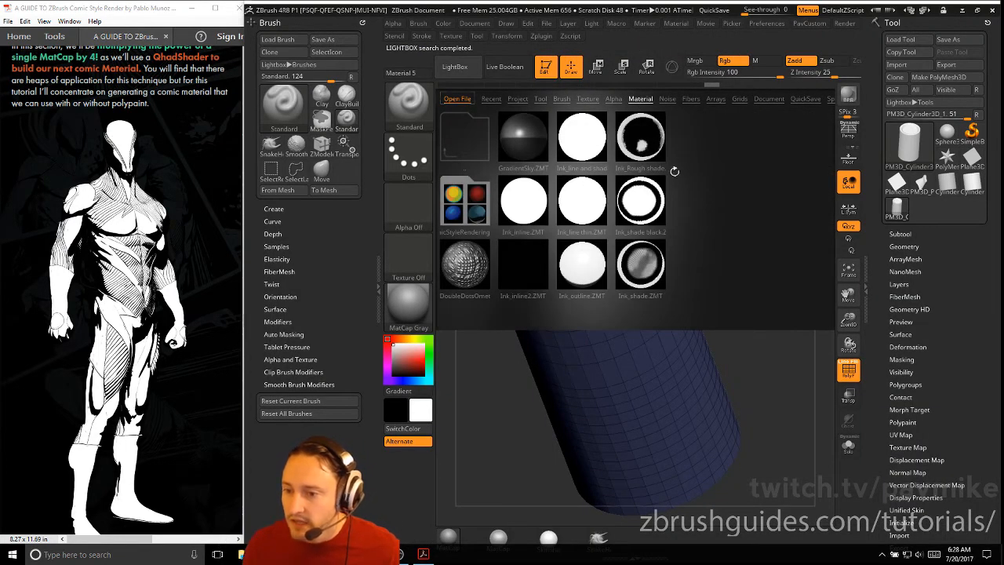
pyautogui.doubleClick(474, 267)
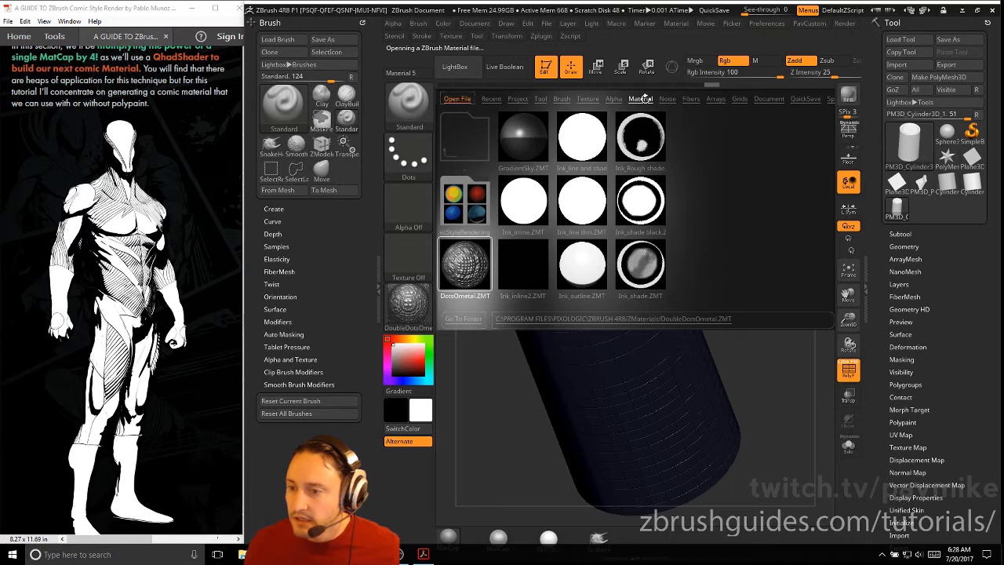
pyautogui.press(',')
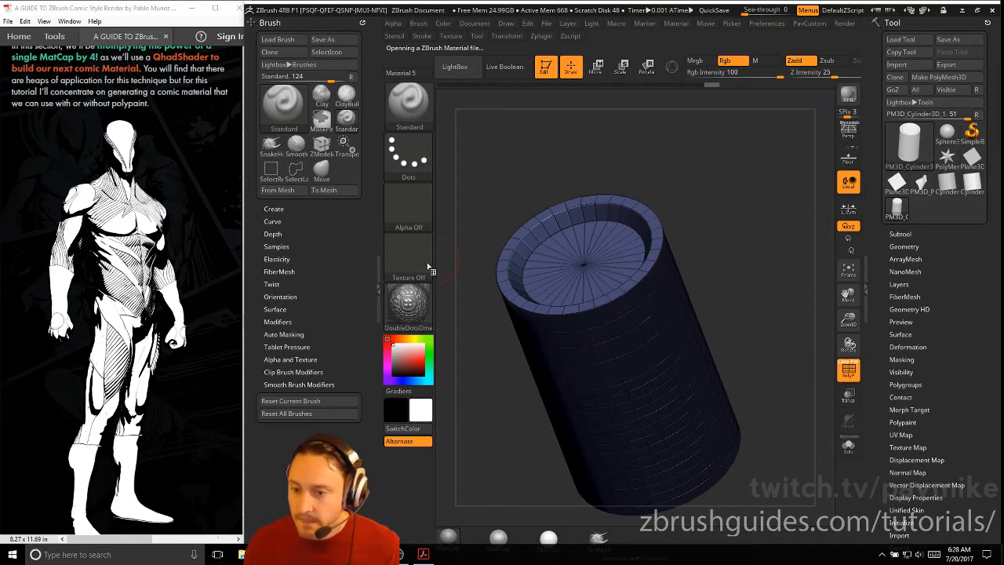
# - Replace the docked Brush palette with the Material palette and expand the material's Modifiers
pyautogui.click(362, 22)
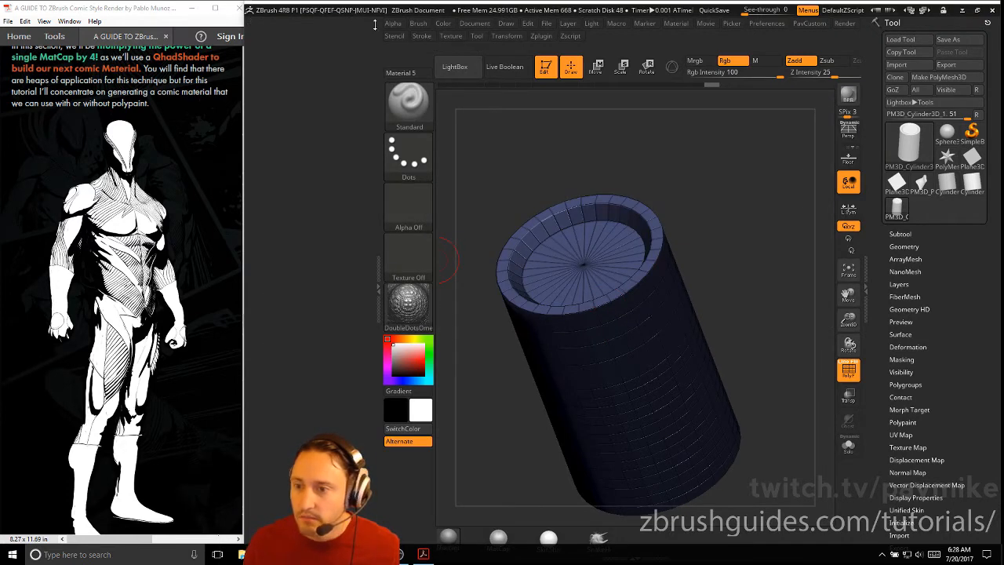
pyautogui.click(674, 24)
pyautogui.moveTo(670, 37); pyautogui.dragTo(298, 267)
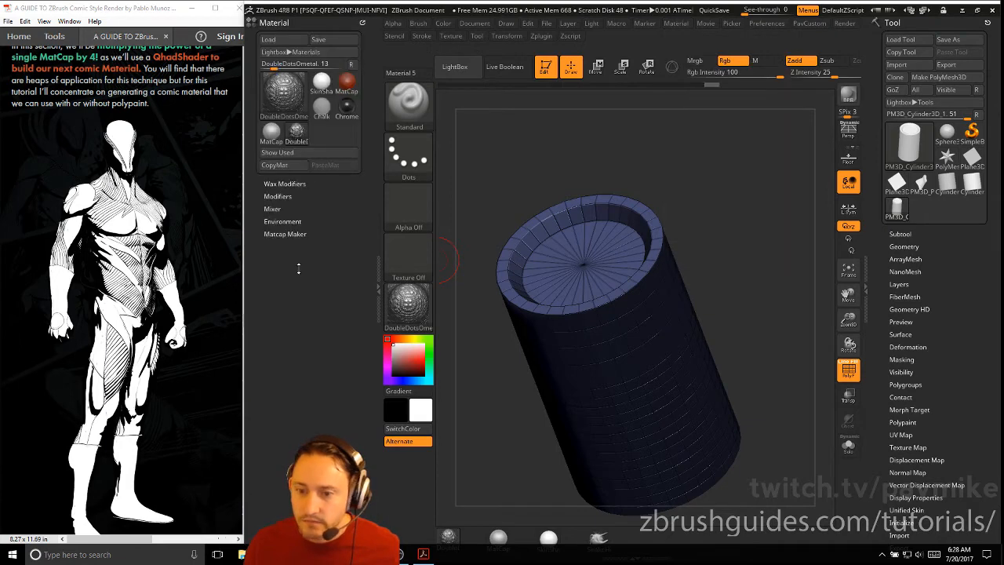
pyautogui.click(278, 197)
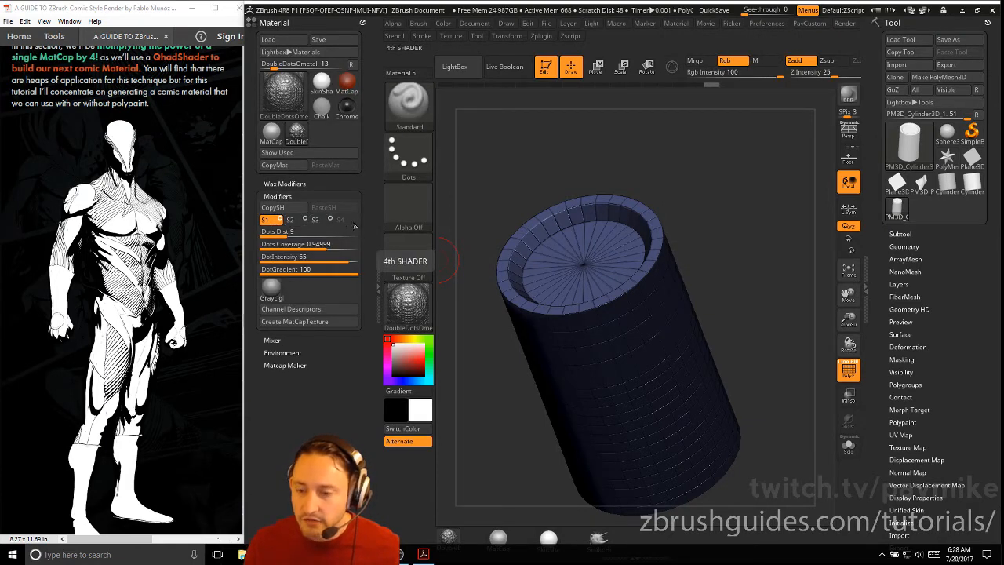
# - Look through the ComicStyleRendering materials in LightBox for a QuadShader material
pyautogui.click(408, 302)
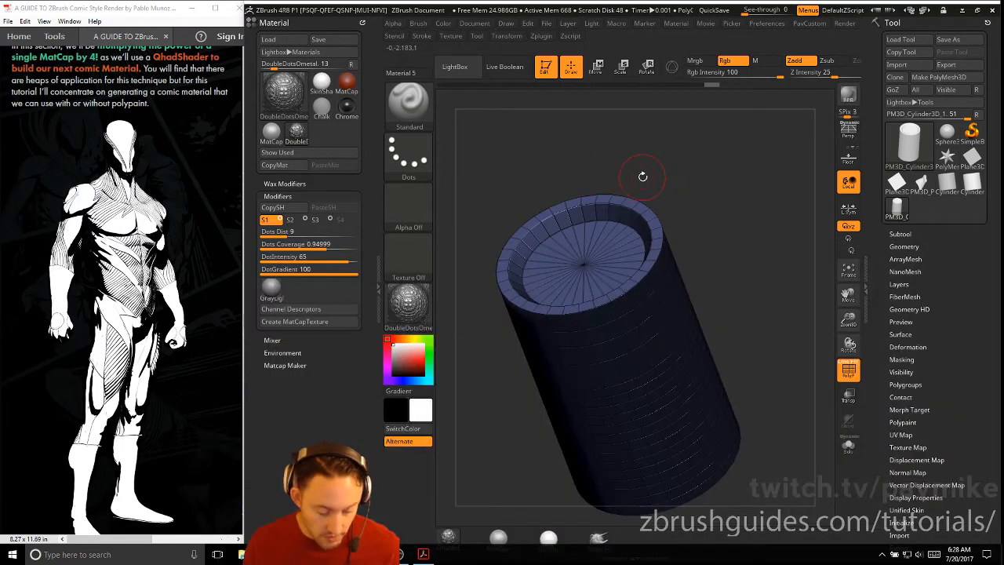
pyautogui.press(',')
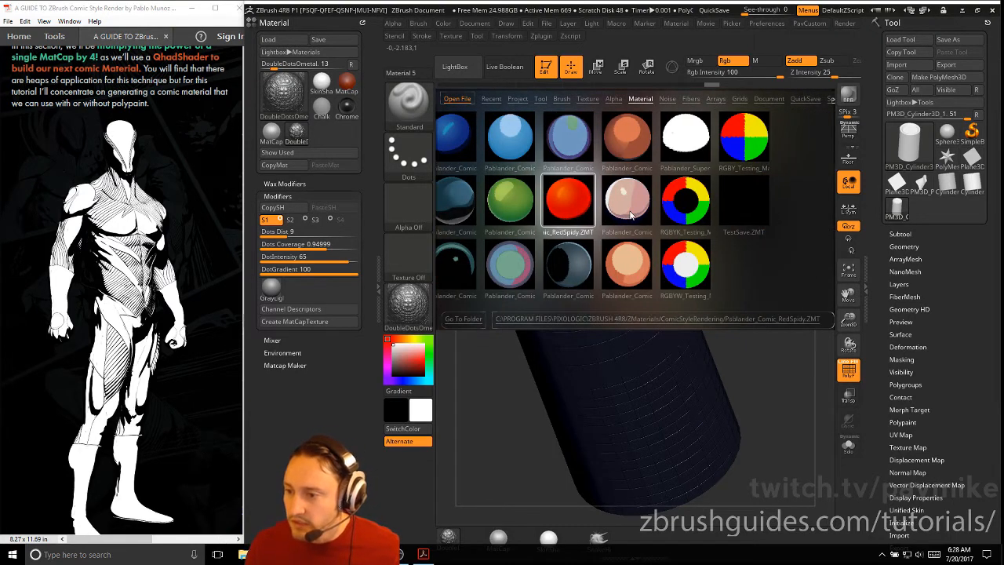
pyautogui.click(654, 209)
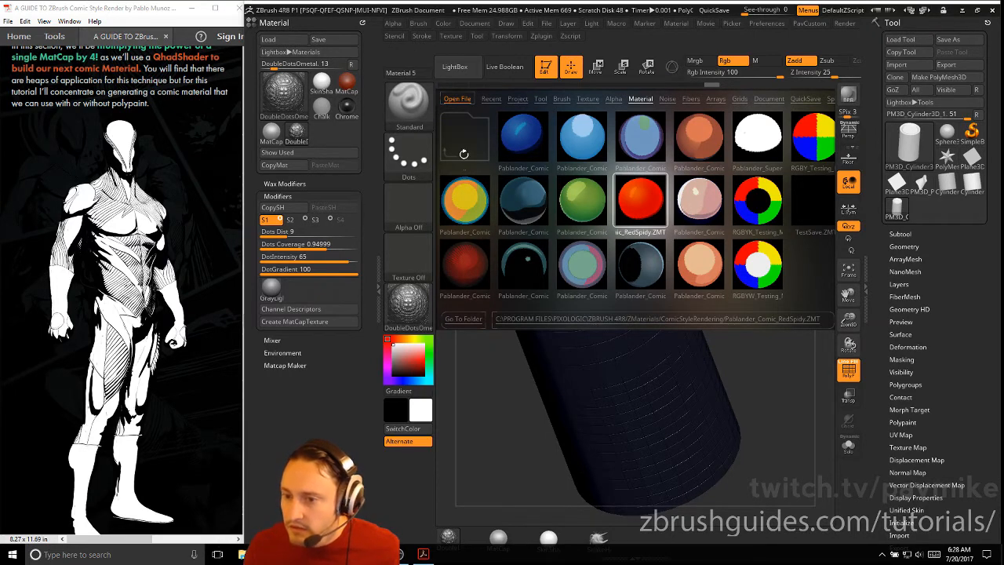
pyautogui.click(464, 140)
pyautogui.press('super')
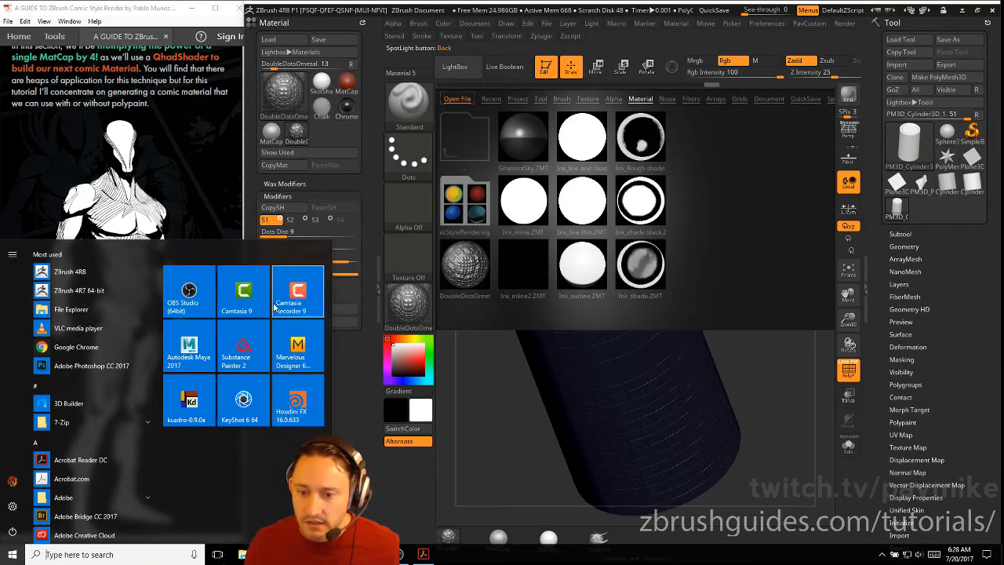
pyautogui.click(80, 308)
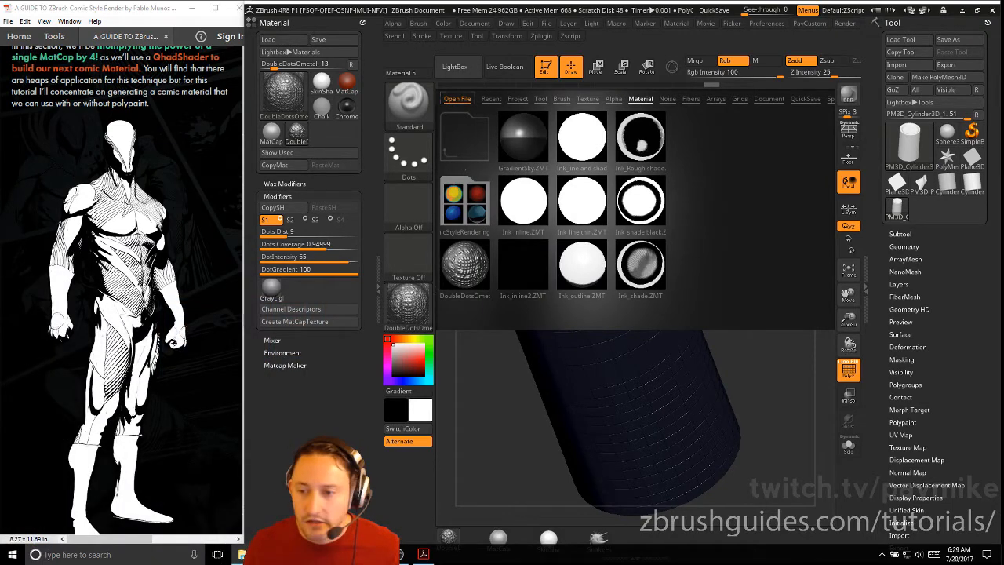
# - Load Pablander_SuperComic.ZMT from the ComicStyleRendering folder onto the cylinder and look over its modifier settings
pyautogui.click(472, 212)
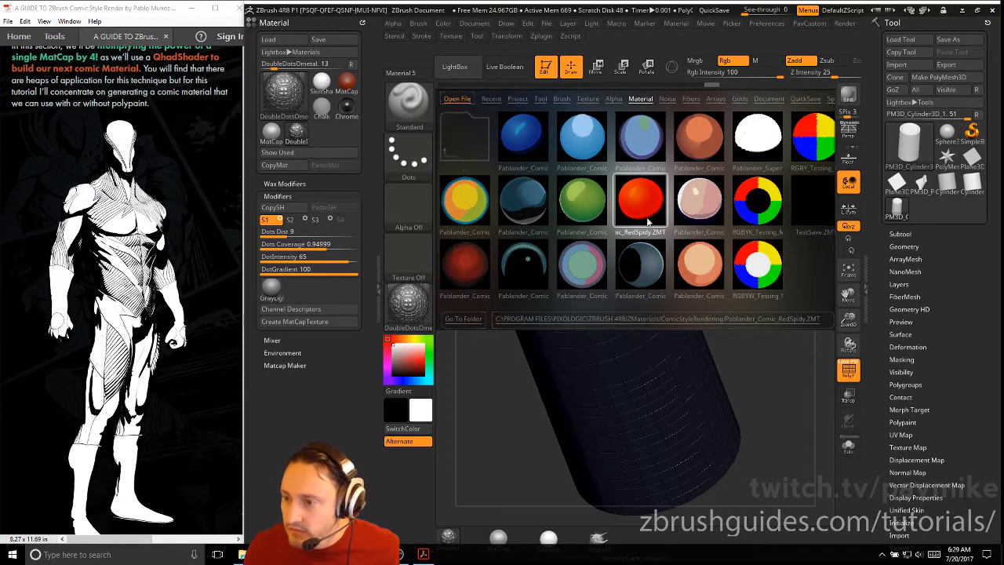
pyautogui.doubleClick(759, 134)
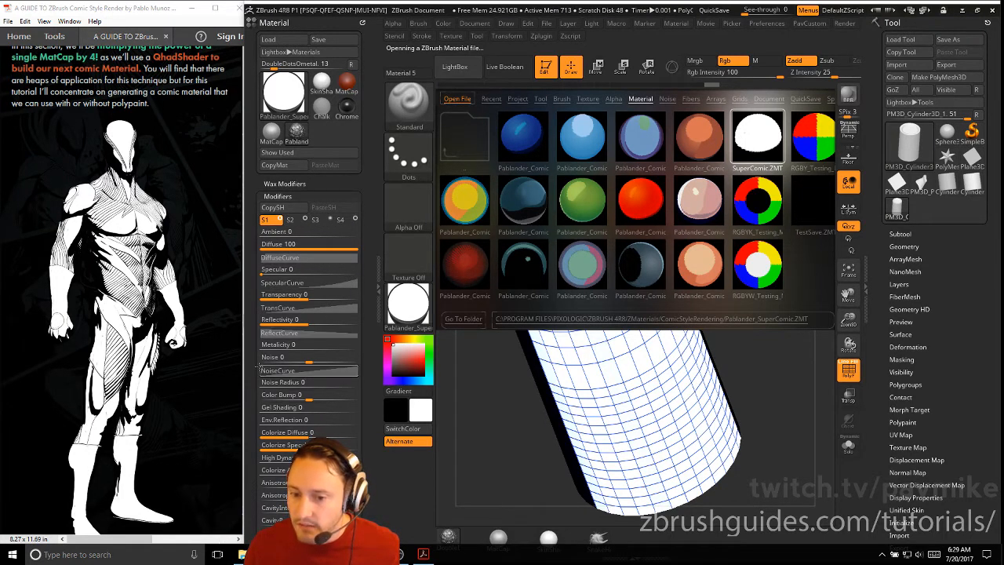
pyautogui.moveTo(255, 365); pyautogui.dragTo(256, 262)
pyautogui.scroll(5, 256, 266)
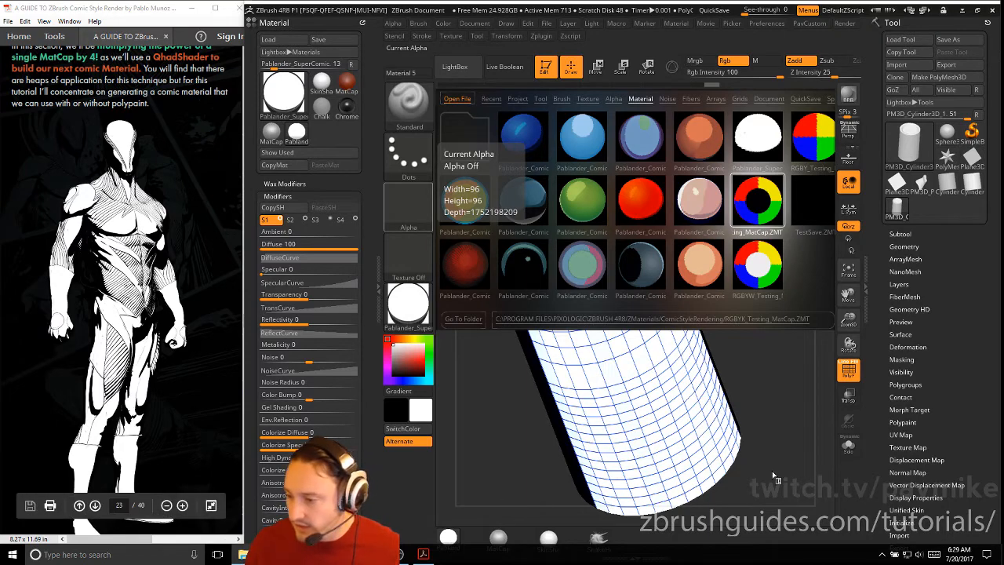
# - Reopen LightBox on its material library to refresh the list of comic-style materials
pyautogui.press('super')
pyautogui.press('super')
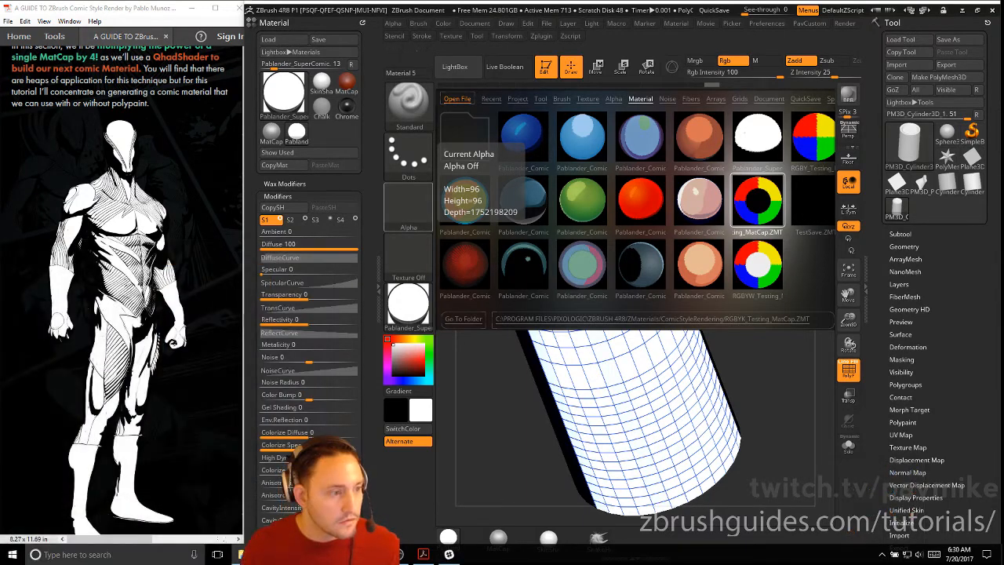
pyautogui.press('super')
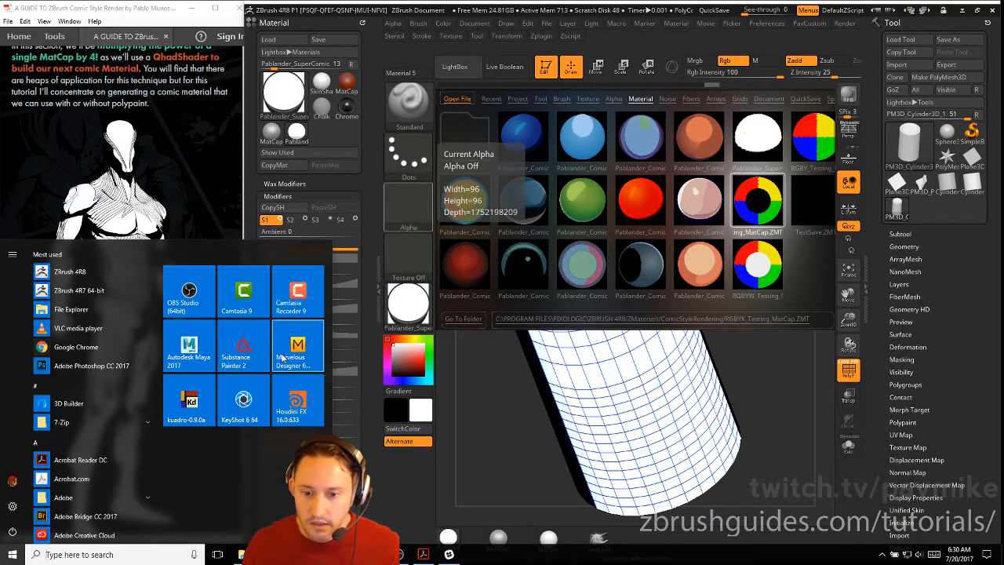
pyautogui.press('super')
pyautogui.press(',')
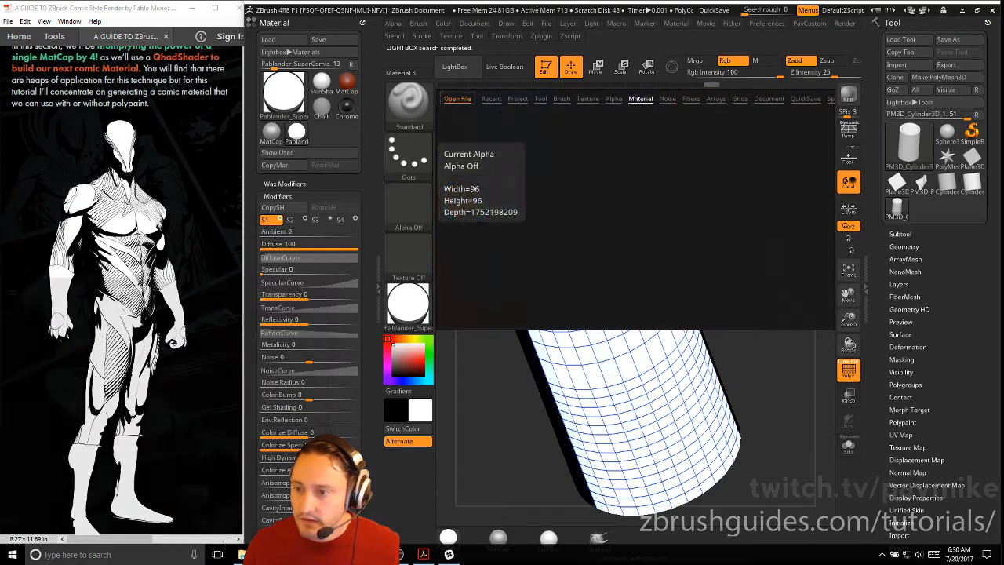
pyautogui.click(640, 98)
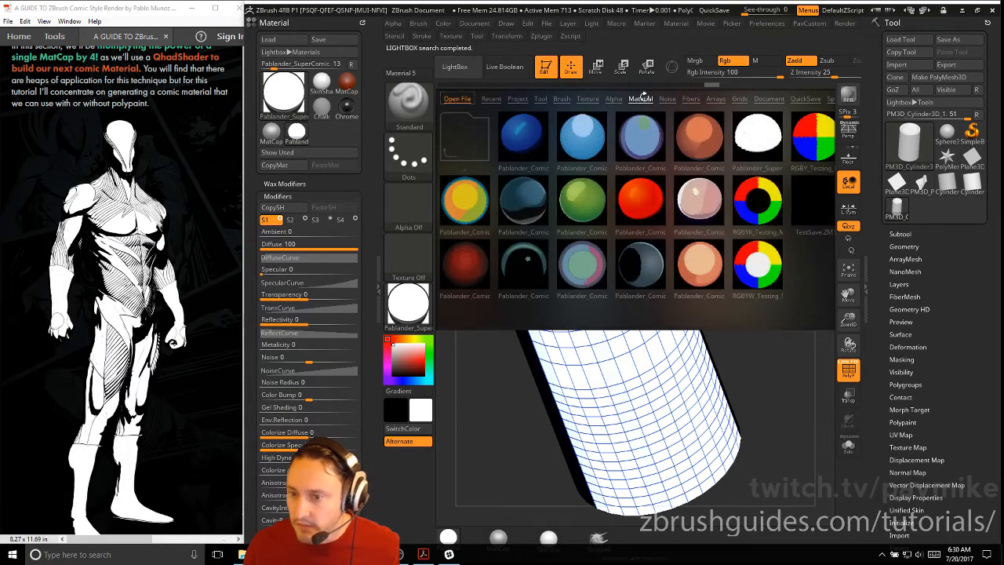
# - Switch to File Explorer and open the ComicStyleRendering folder inside ZMaterials of the ZBrush 4R8 installation
pyautogui.press('super')
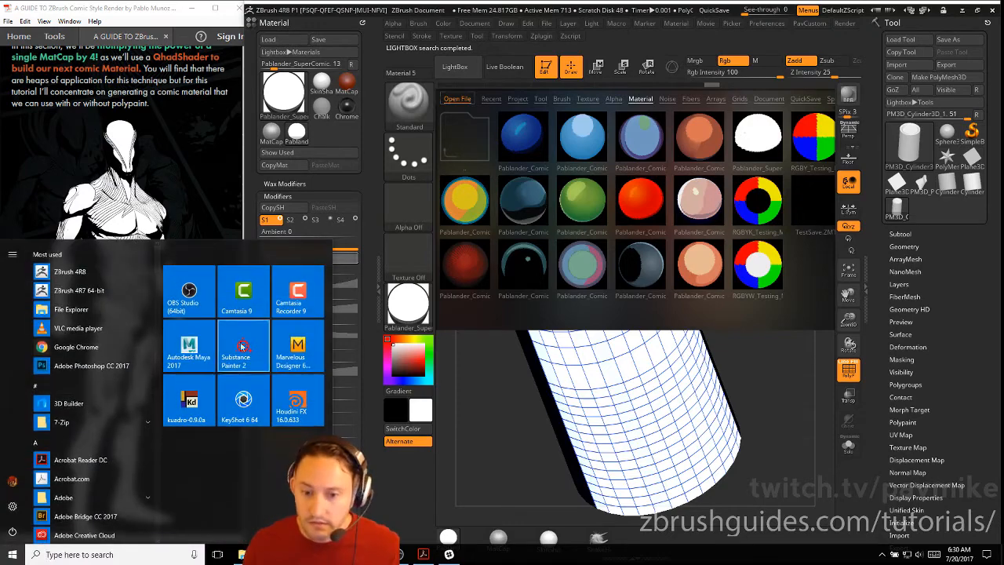
pyautogui.click(107, 309)
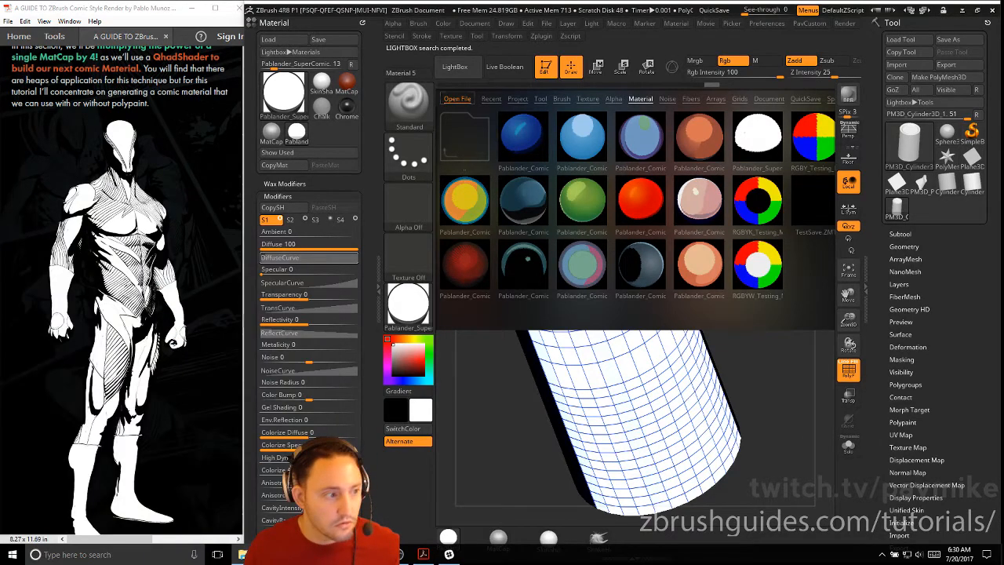
pyautogui.scroll(-5, 541, 329)
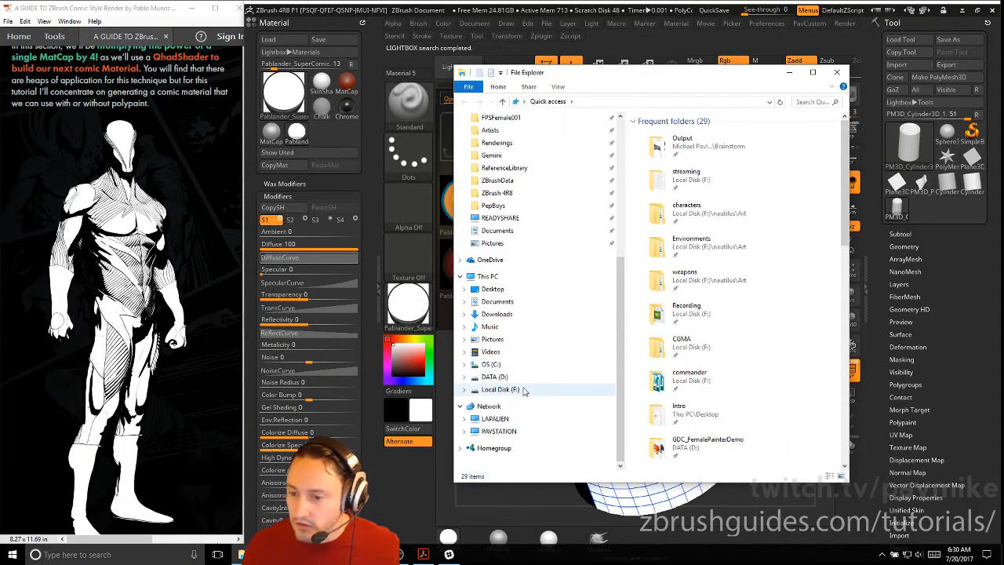
pyautogui.click(510, 180)
pyautogui.click(510, 192)
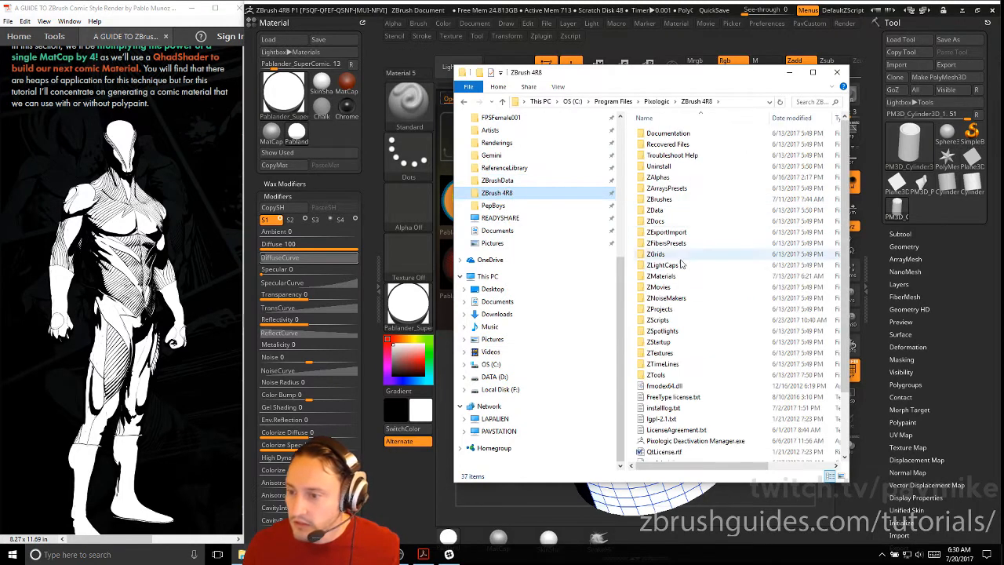
pyautogui.doubleClick(661, 276)
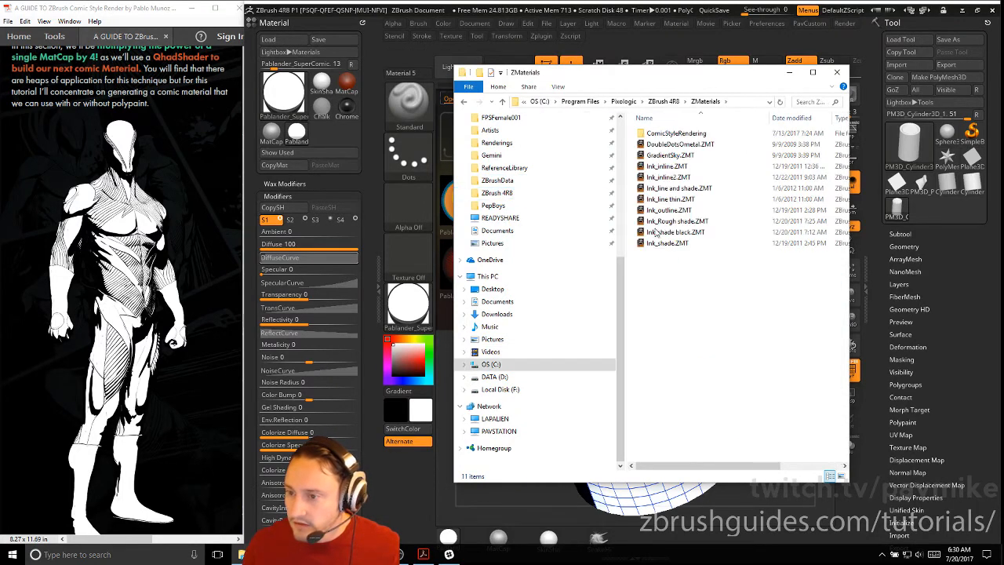
pyautogui.doubleClick(676, 135)
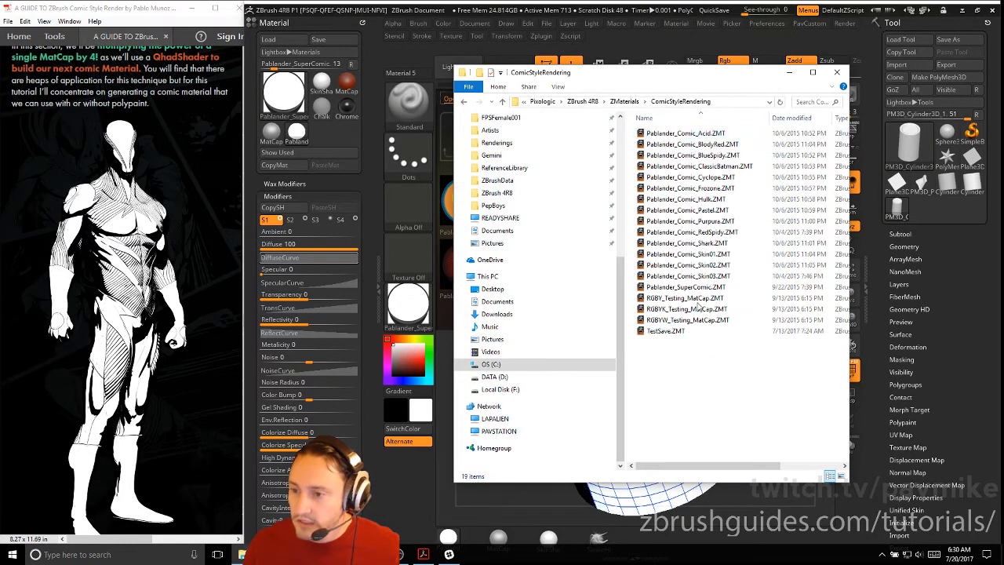
# - Place the QuadShaders.ZMT material file in the ComicStyleRendering folder and close File Explorer
pyautogui.moveTo(247, 329); pyautogui.dragTo(704, 418, button='right')
pyautogui.click(733, 424)
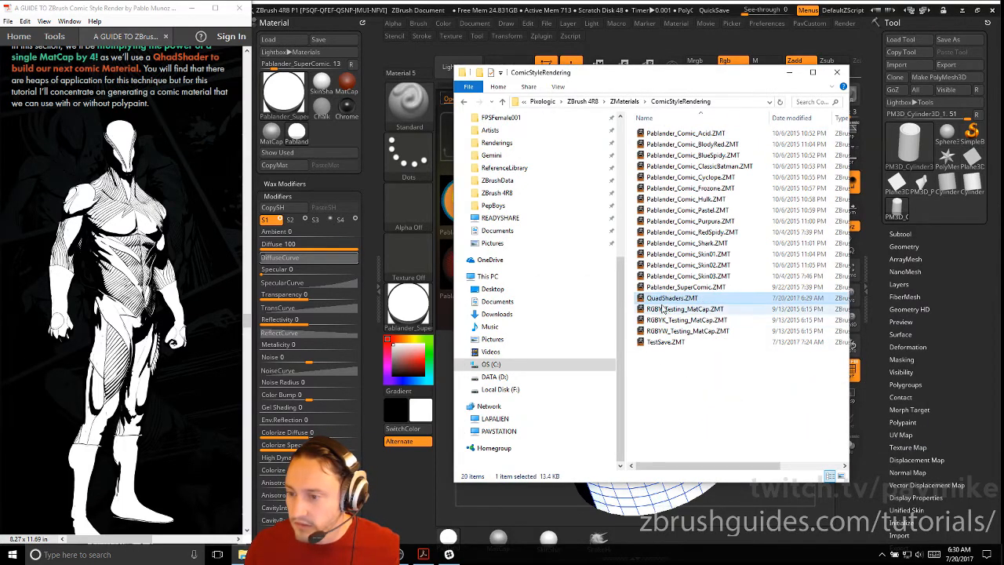
pyautogui.click(835, 74)
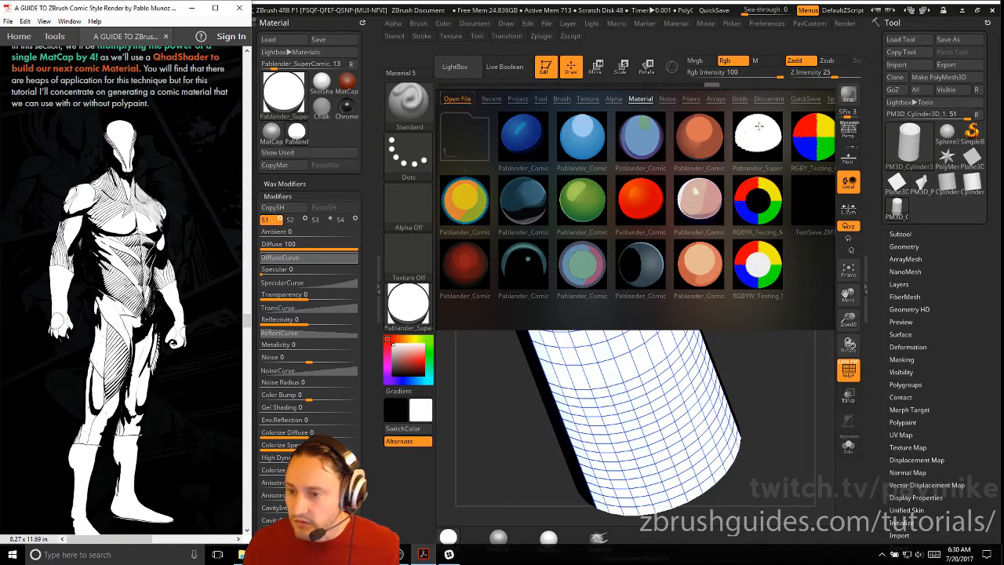
# - Exit ZBrush, confirm the exit prompt, and relaunch the program
pyautogui.scroll(-1, 133, 208)
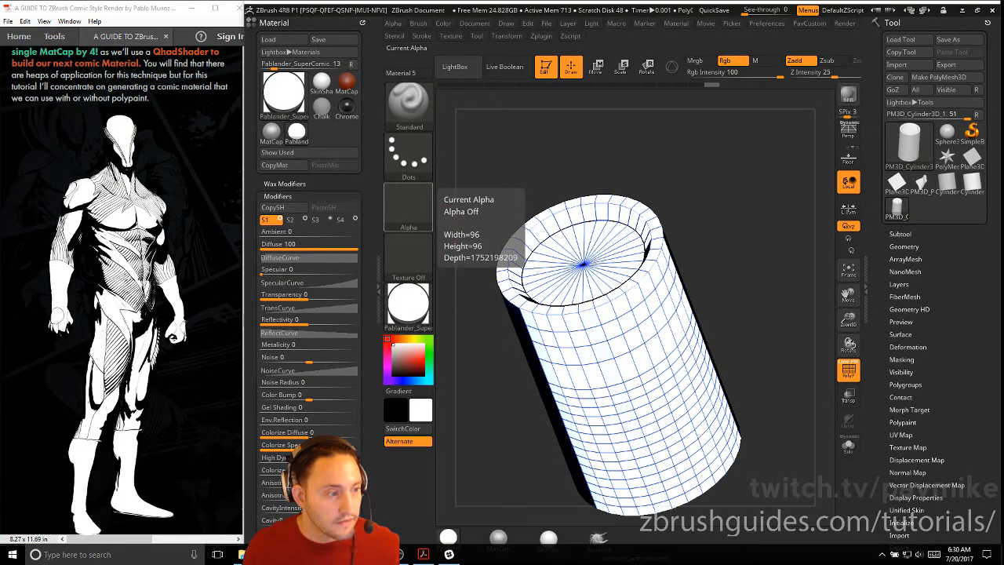
pyautogui.click(991, 9)
pyautogui.click(517, 311)
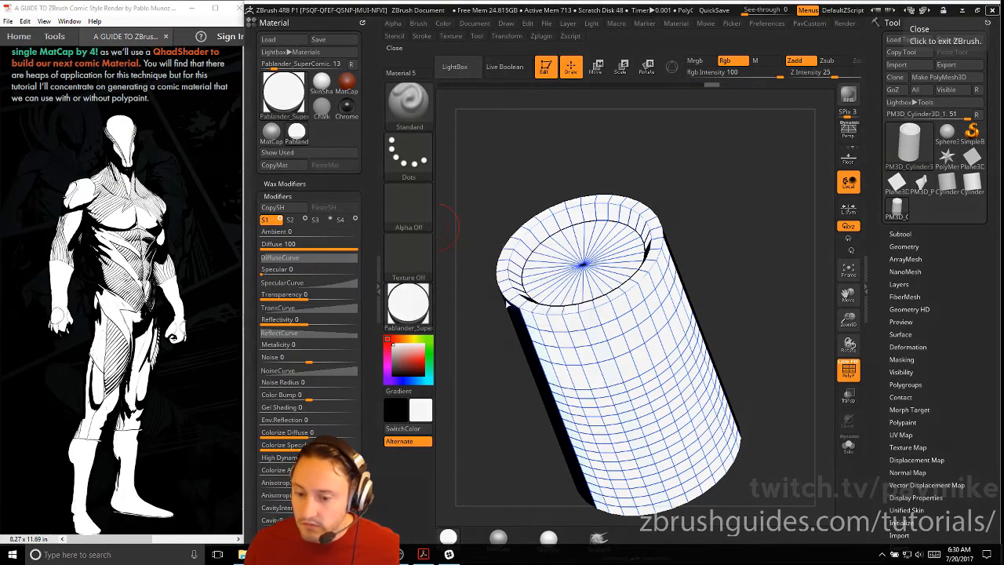
# - Bring the PDF guide's section on the QuadShader and its terminology into view at a larger zoom
pyautogui.keyDown('ctrl'); pyautogui.scroll(2, 52, 265); pyautogui.keyUp('ctrl')
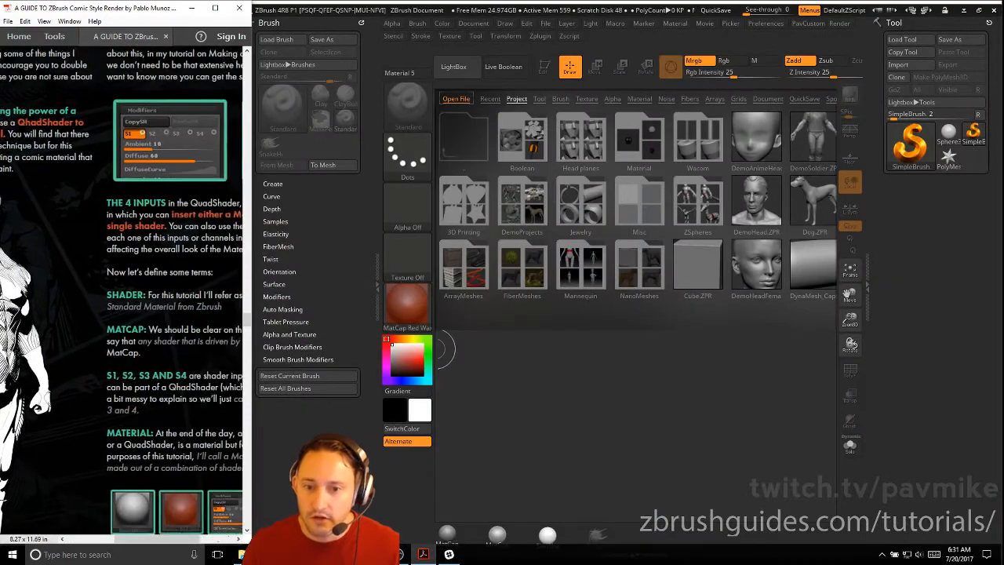
pyautogui.scroll(-2, 51, 265)
pyautogui.scroll(2, 51, 265)
pyautogui.scroll(-2, 108, 204)
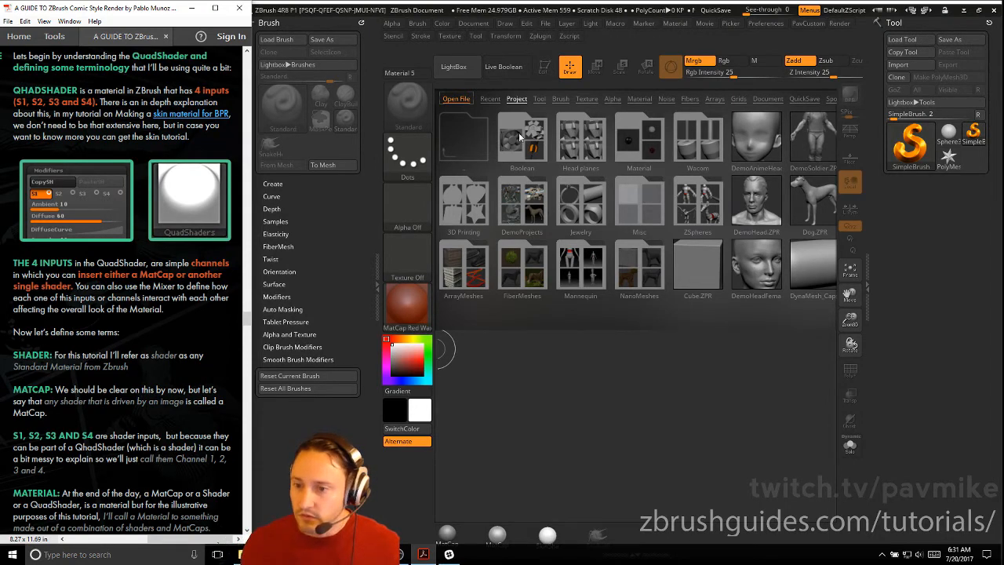
# - Load the QuadShaders material from the ComicStyleRendering folder in LightBox's Material section
pyautogui.click(637, 99)
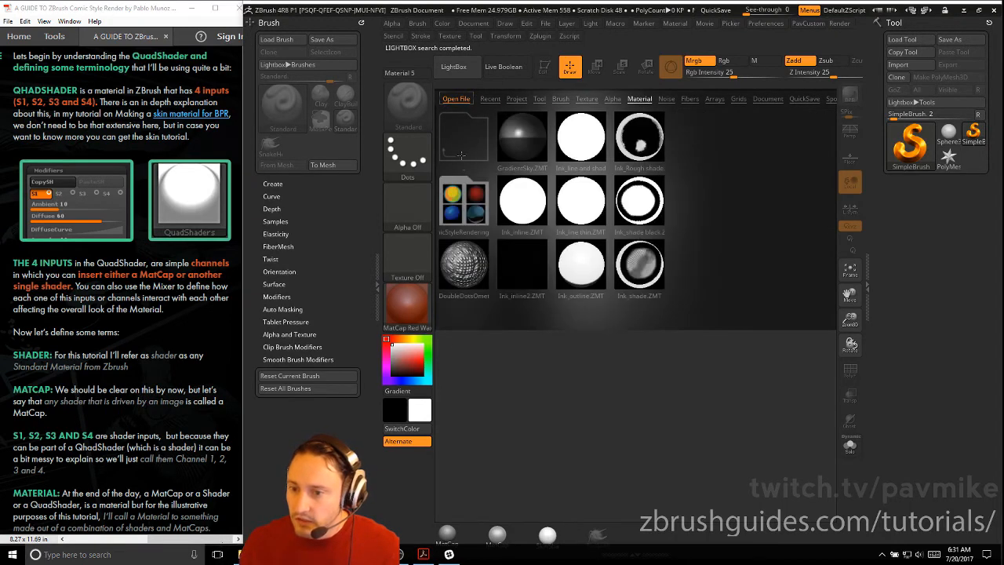
pyautogui.doubleClick(463, 201)
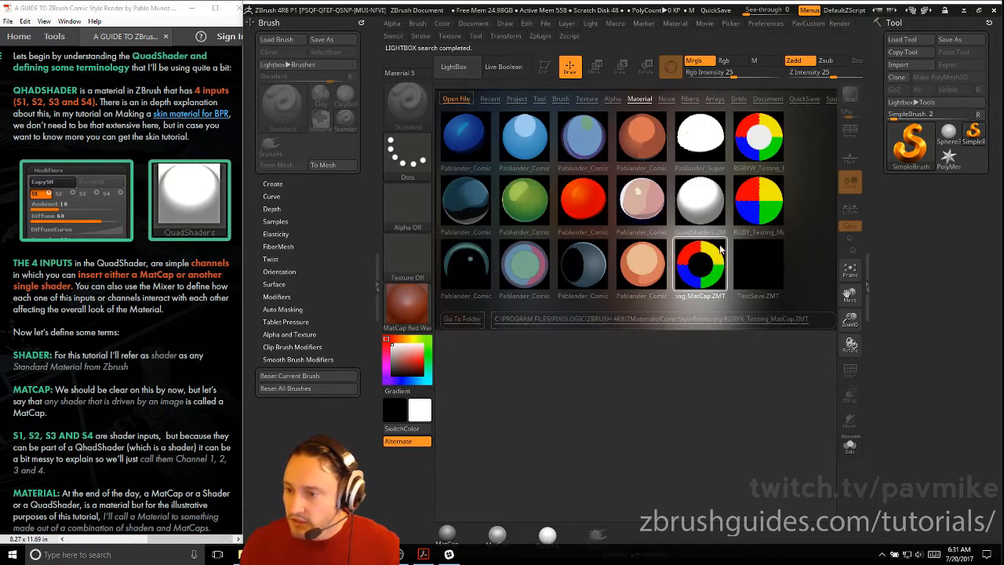
pyautogui.doubleClick(685, 202)
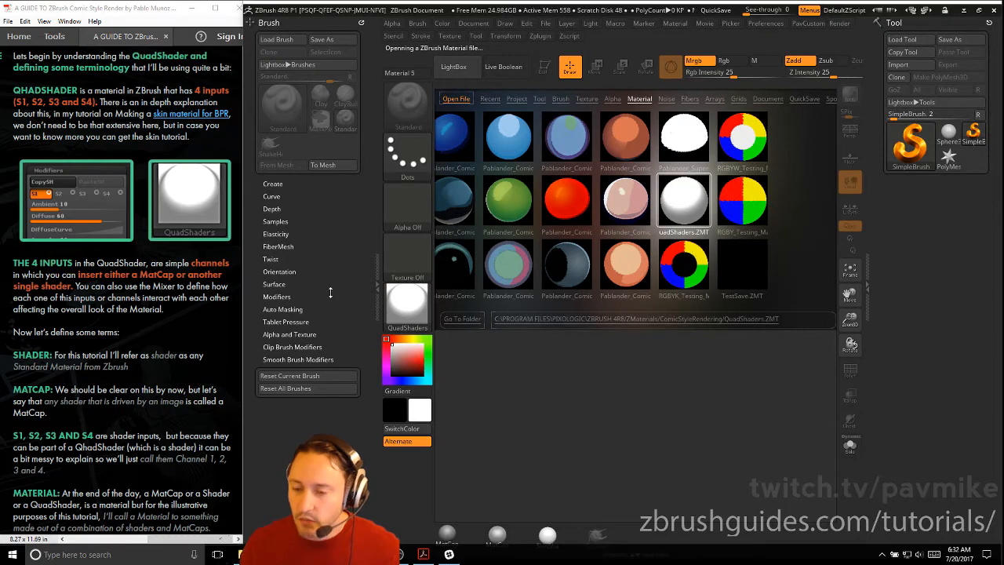
pyautogui.click(407, 304)
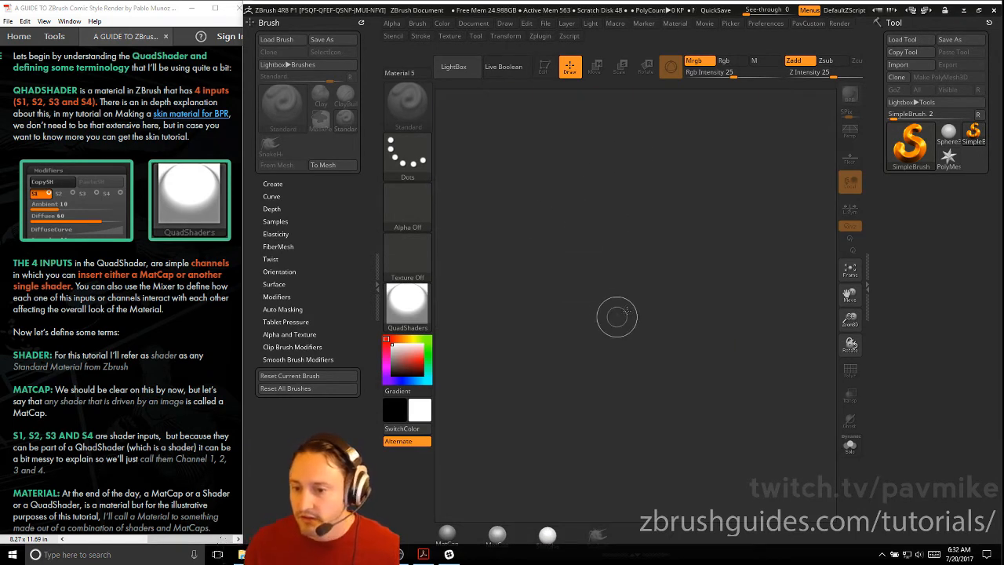
# - Look through the ZStartup Materials folder of the ZBrush 4R8 installation in File Explorer and close the window
pyautogui.press('super')
pyautogui.click(71, 310)
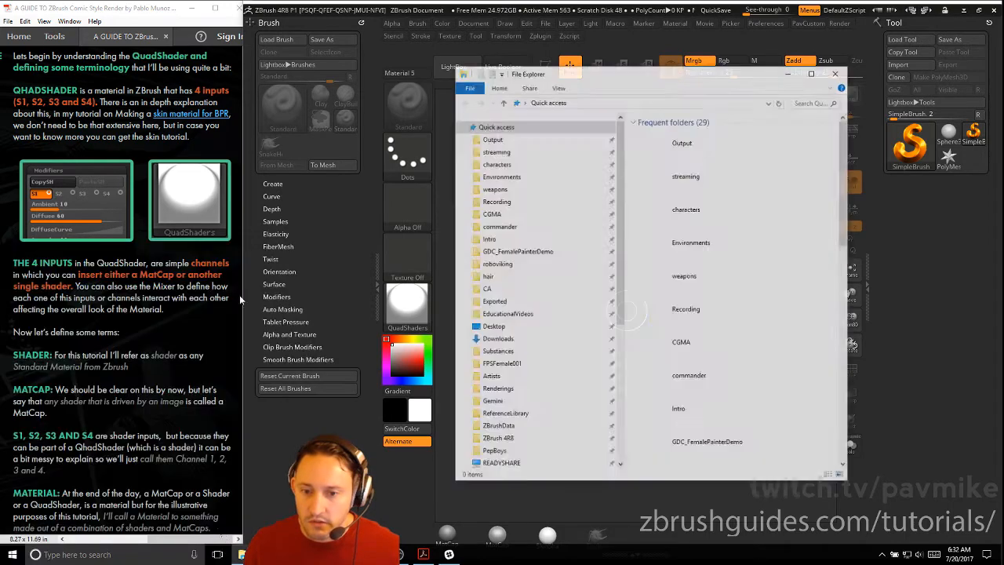
pyautogui.click(502, 441)
pyautogui.doubleClick(683, 344)
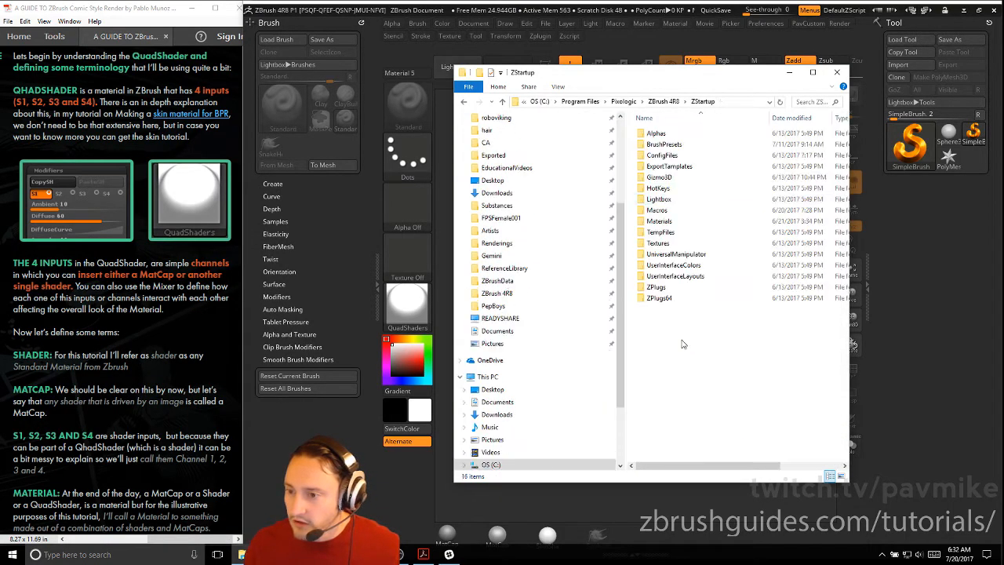
pyautogui.doubleClick(665, 221)
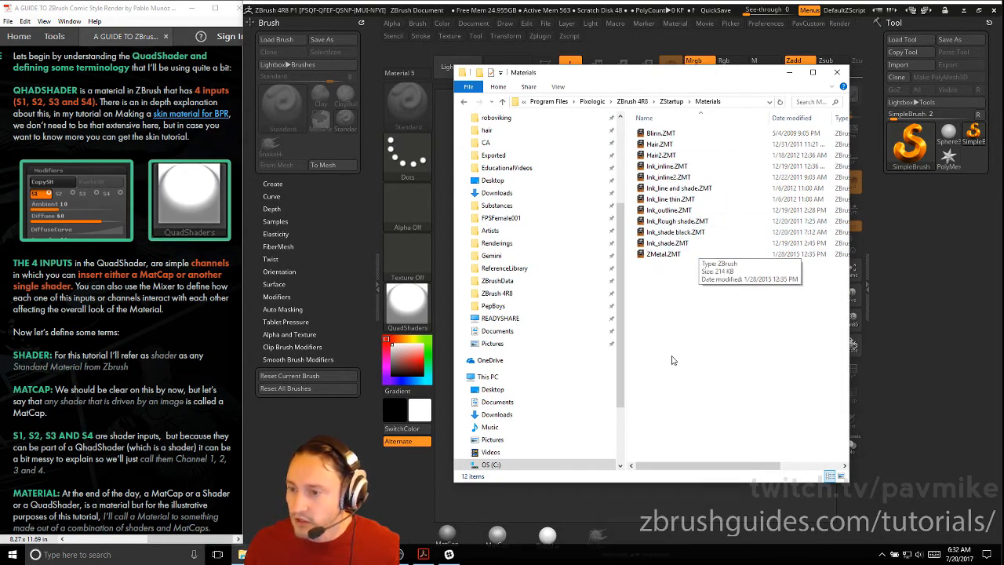
pyautogui.moveTo(712, 74); pyautogui.dragTo(595, 103)
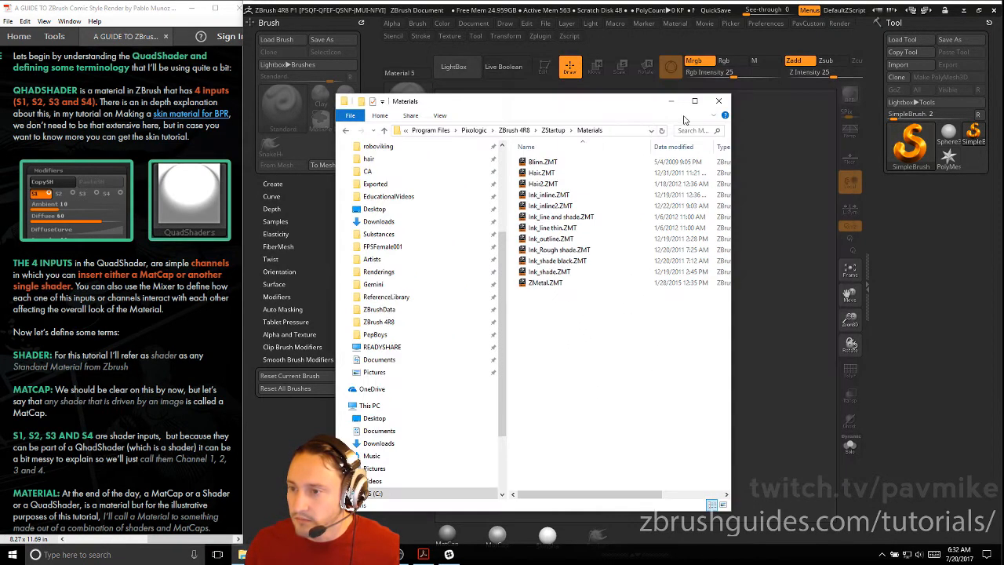
pyautogui.click(719, 101)
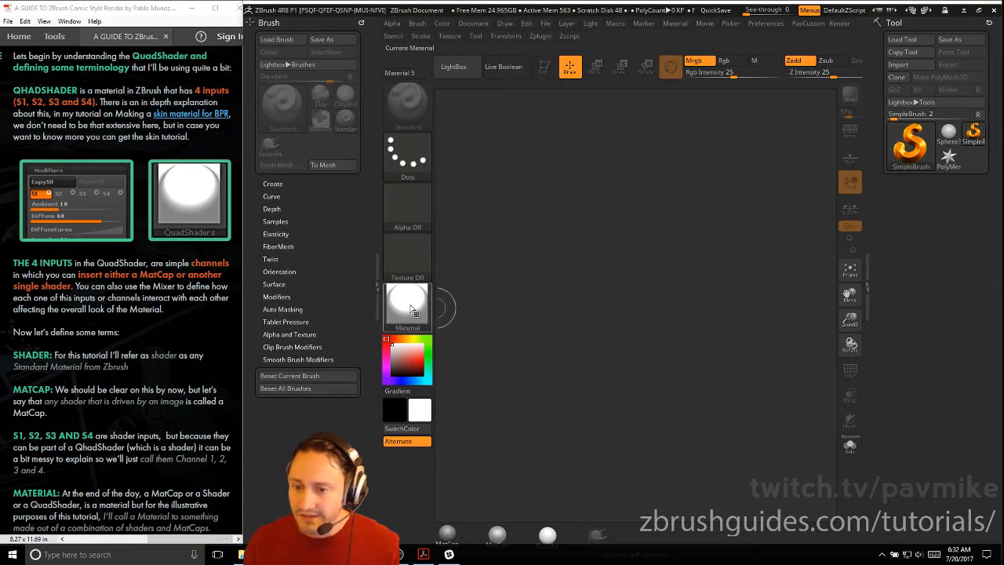
# - Load the Pablander_Comic_Purpura material over ReflectRed and make QuadShaders the active material again
pyautogui.click(407, 301)
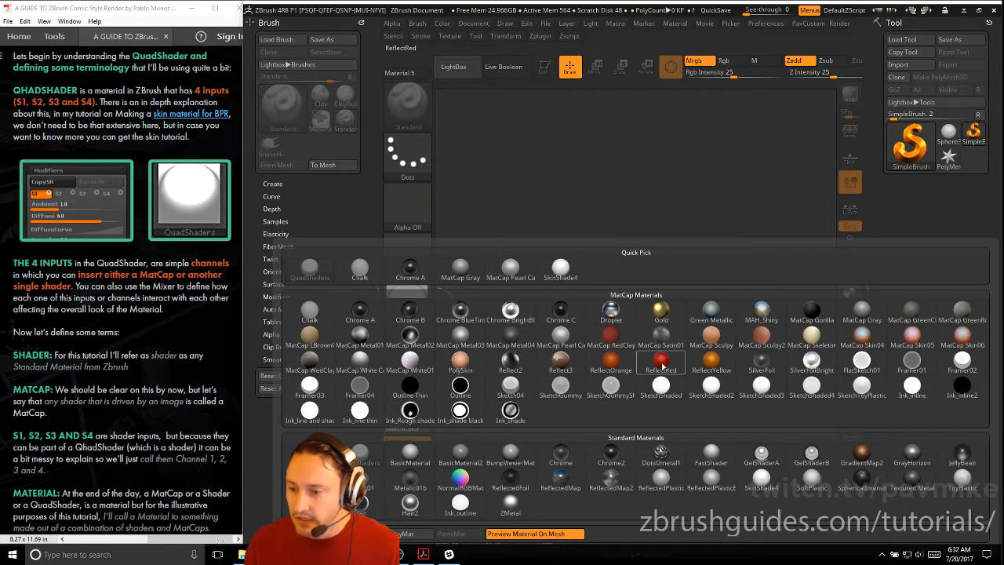
pyautogui.click(663, 367)
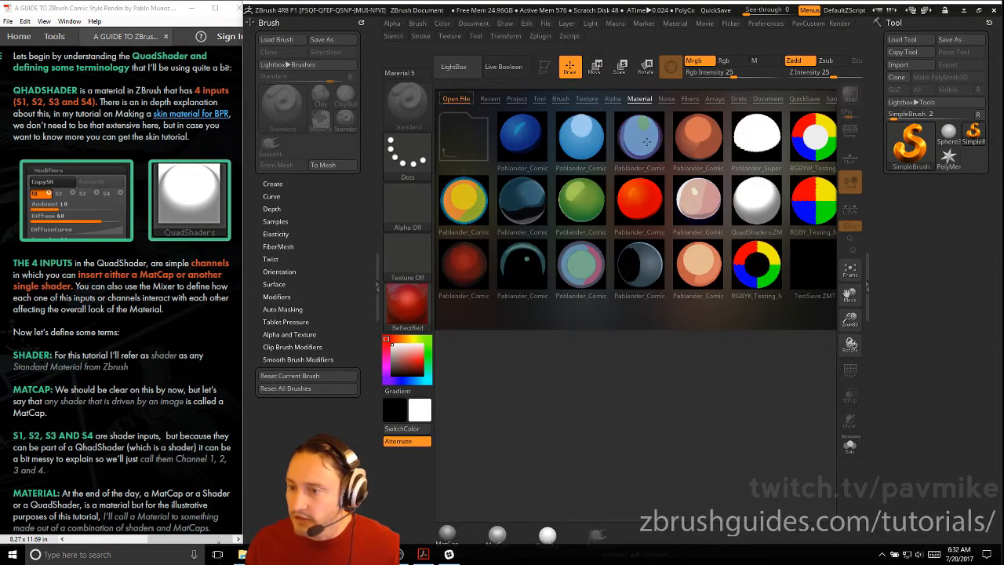
pyautogui.doubleClick(646, 141)
pyautogui.click(407, 304)
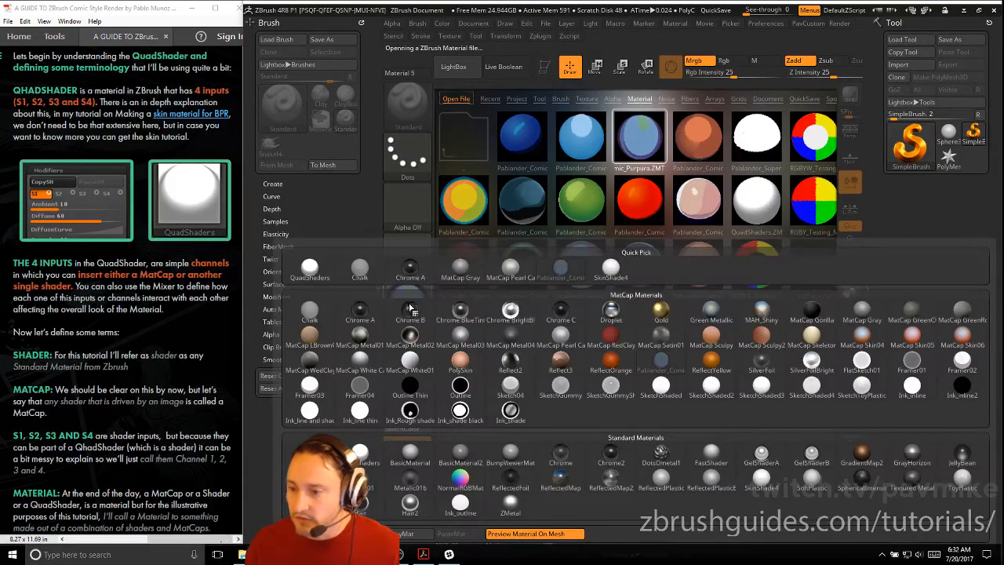
pyautogui.click(666, 365)
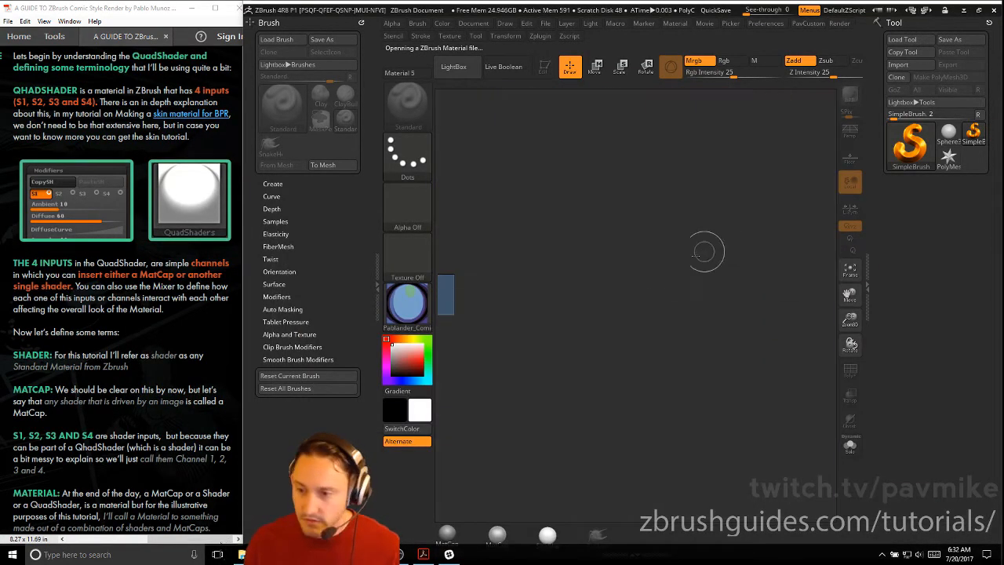
pyautogui.click(419, 305)
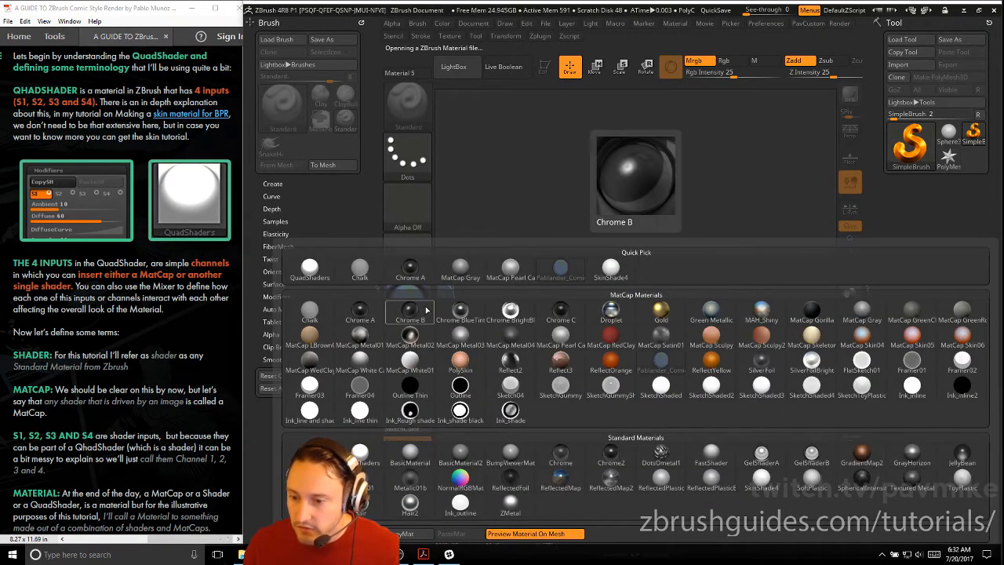
pyautogui.click(310, 269)
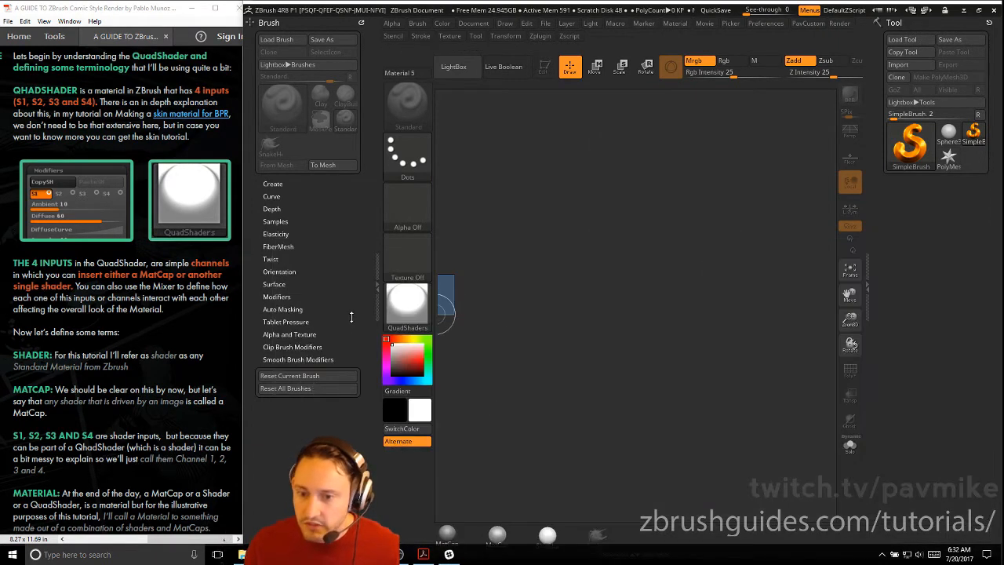
# - Replace the docked Brush palette with the Material palette and expand the QuadShaders material's Modifiers
pyautogui.keyDown('shift'); pyautogui.click(276, 296); pyautogui.keyUp('shift')
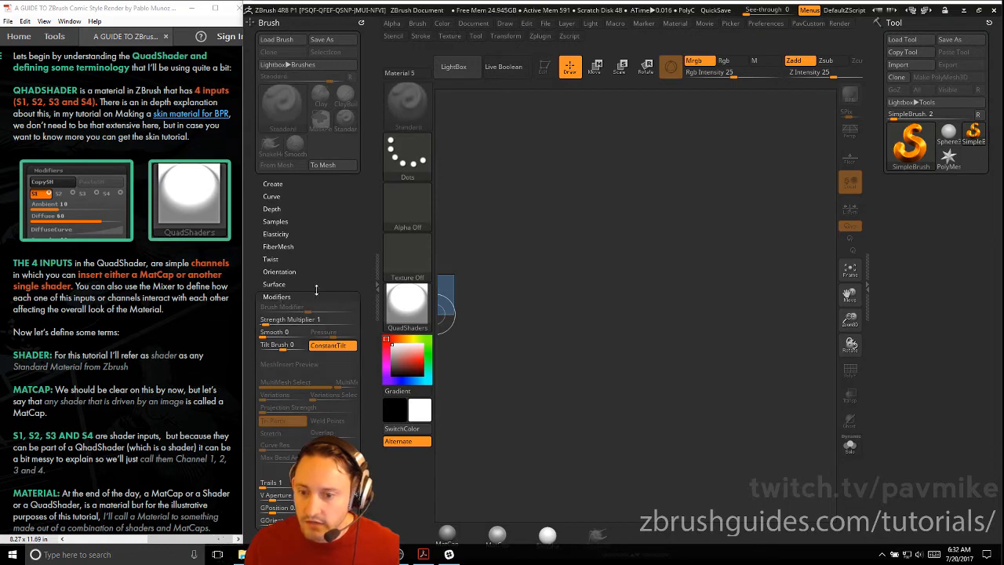
pyautogui.click(360, 22)
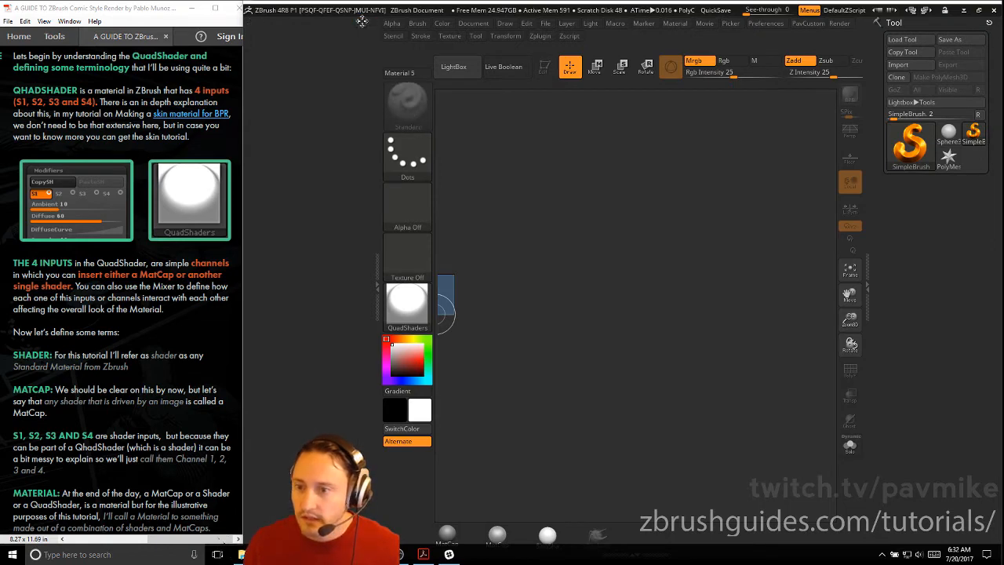
pyautogui.click(677, 25)
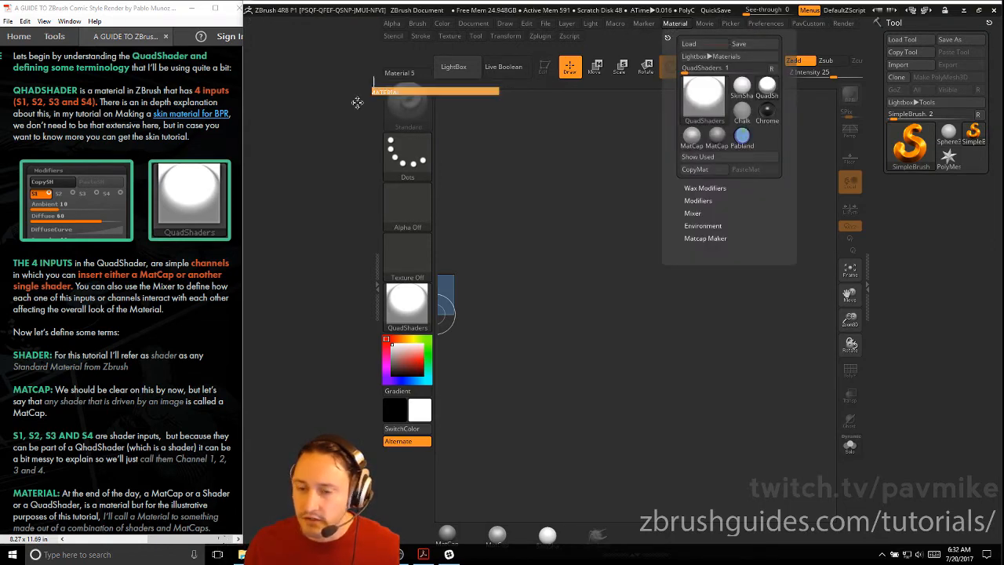
pyautogui.click(667, 36)
pyautogui.click(276, 196)
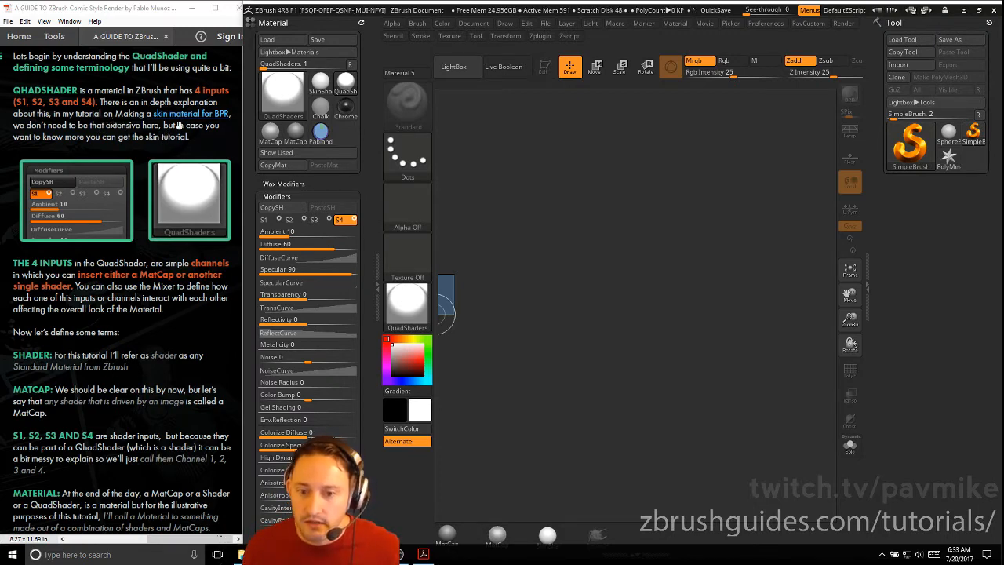
# - Read the guide's definitions of the four inputs and go through the QuadShaders channels S1, S2, S3 and S4
pyautogui.scroll(-5, 98, 150)
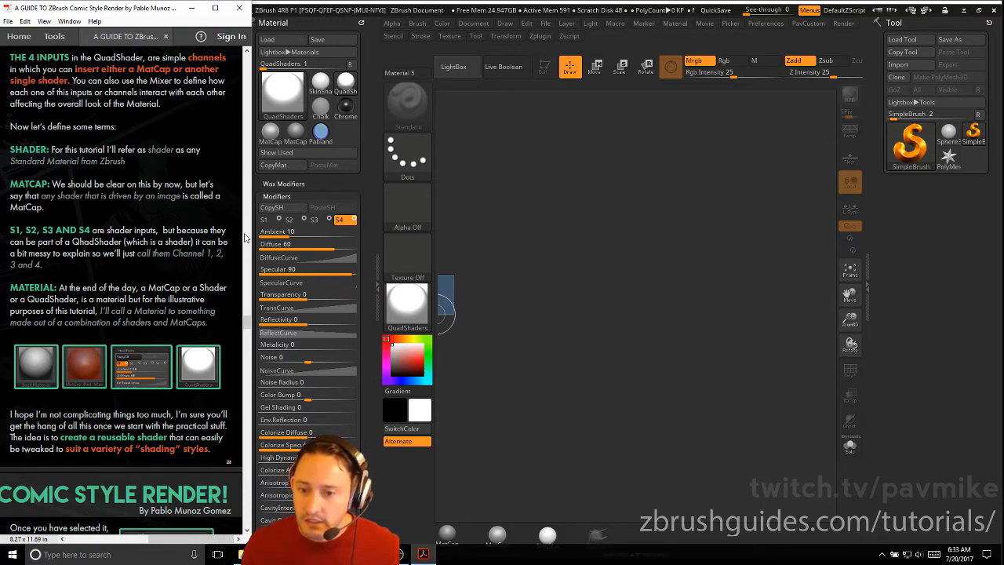
pyautogui.click(267, 222)
pyautogui.click(293, 225)
pyautogui.click(315, 224)
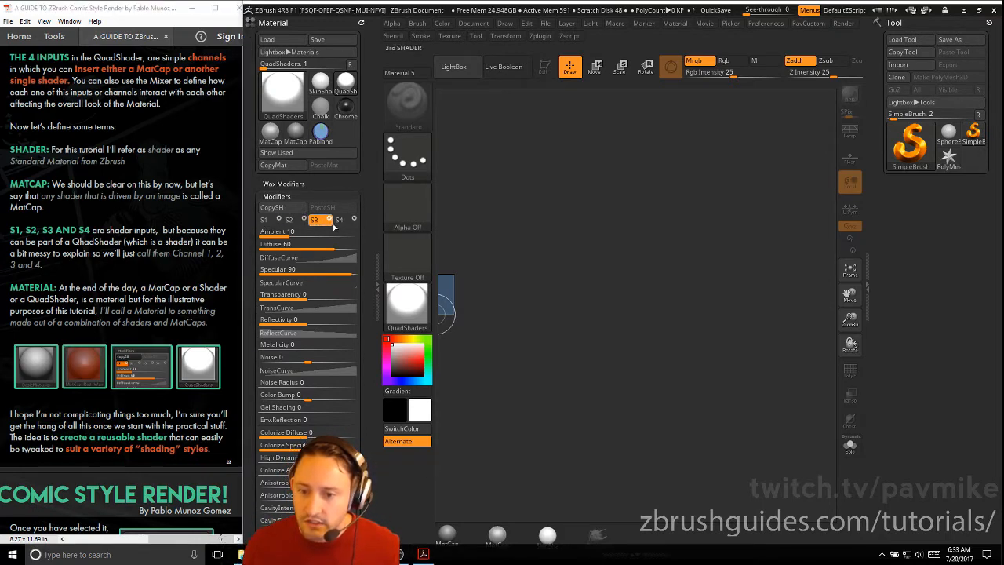
pyautogui.click(338, 220)
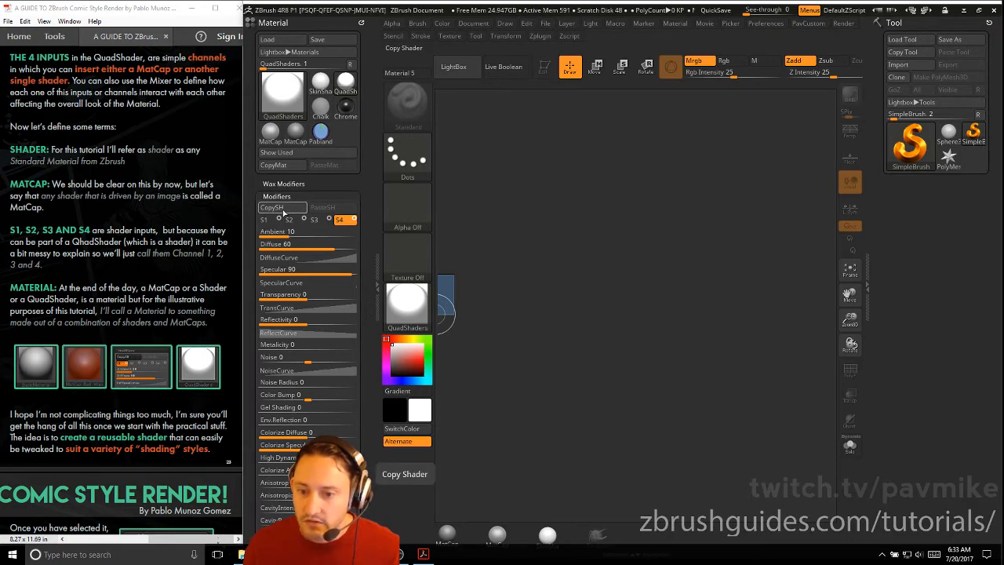
# - Examine the available shader channels of the SketchGummyShiney material for comparison and return to channel S1 of QuadShaders
pyautogui.click(406, 302)
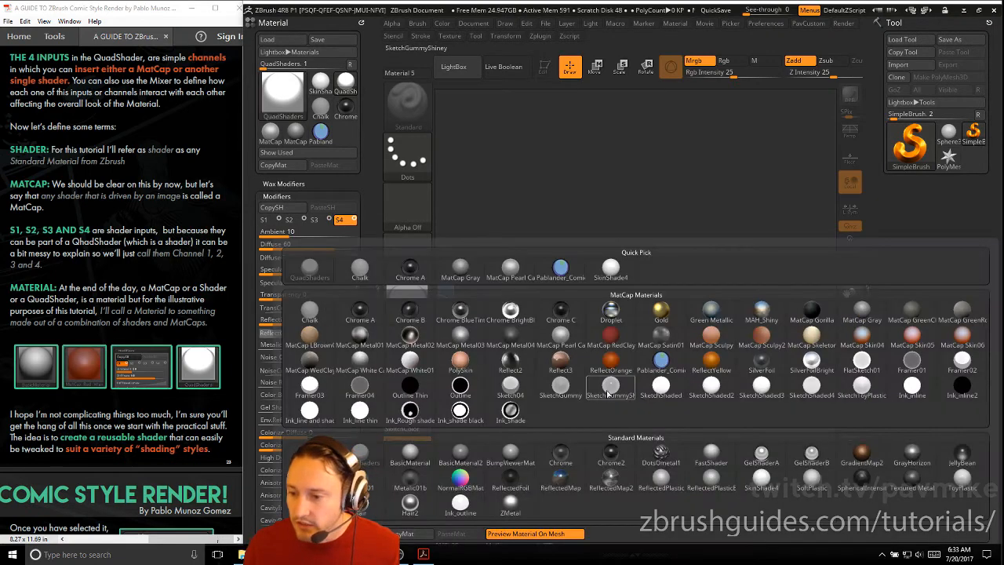
pyautogui.click(623, 395)
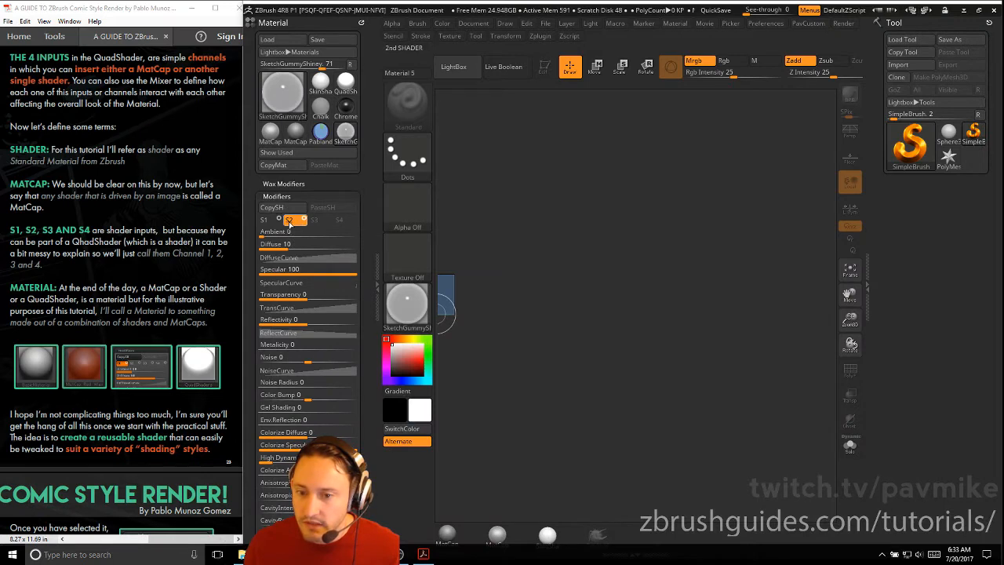
pyautogui.click(407, 302)
pyautogui.click(459, 455)
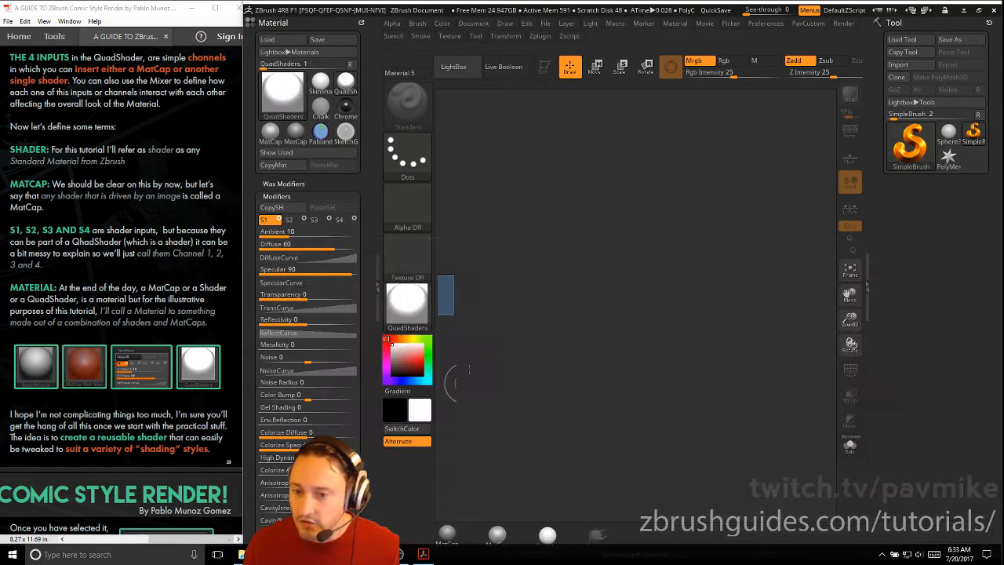
pyautogui.click(314, 219)
pyautogui.click(263, 219)
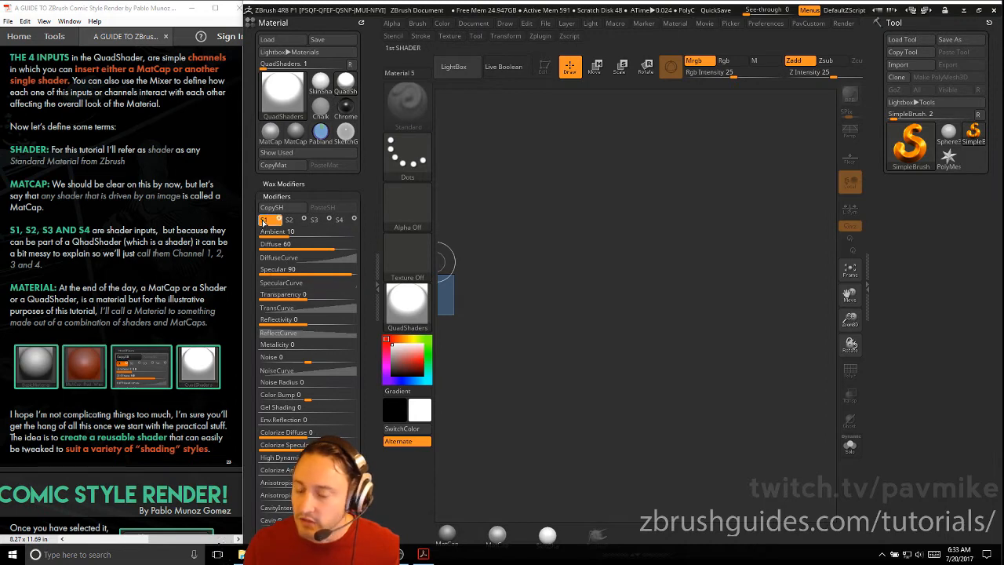
# - Compare the QuadShaders modifiers with the channels and modifiers of MatCap Metal03, and reselect QuadShaders
pyautogui.click(406, 302)
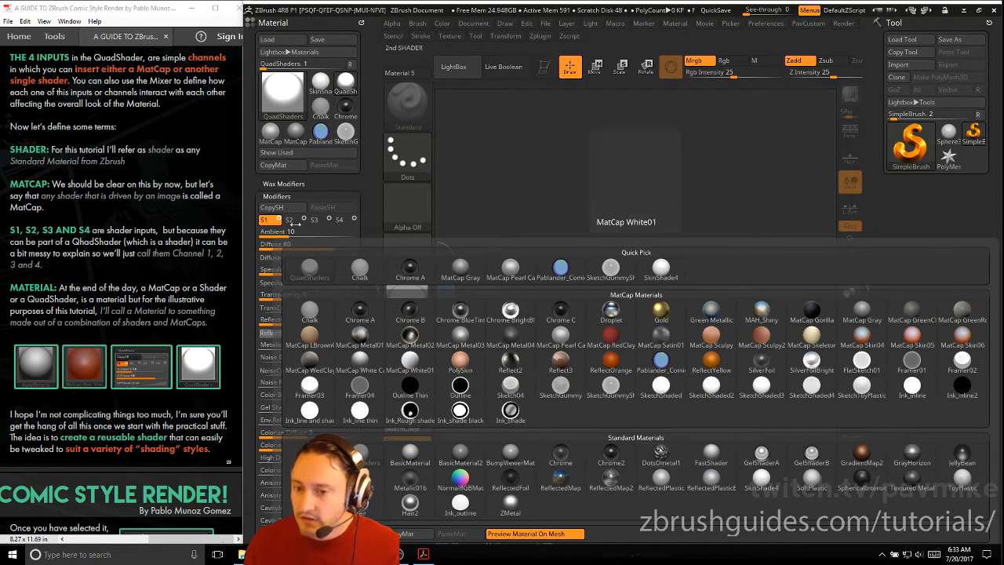
pyautogui.scroll(-5, 250, 290)
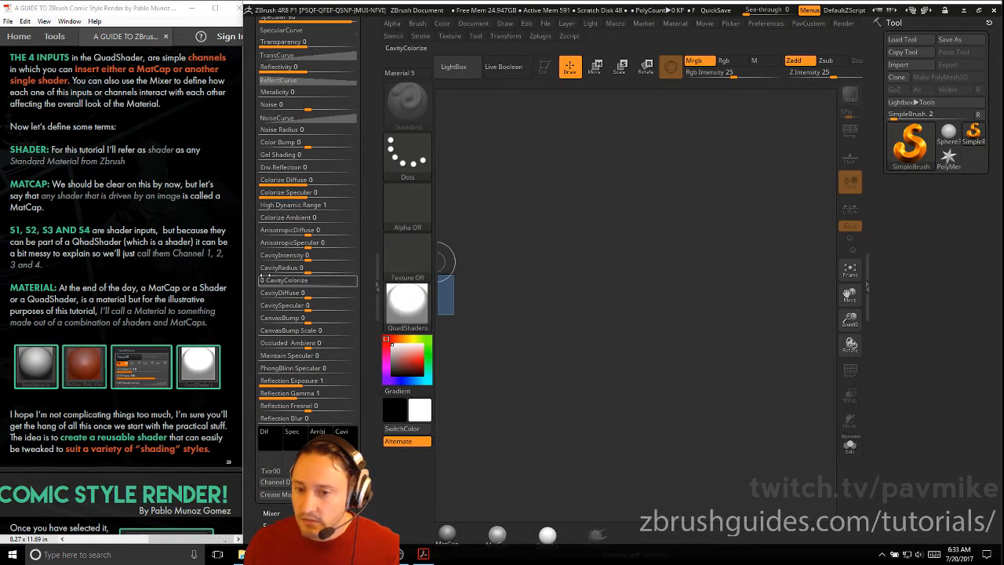
pyautogui.scroll(5, 253, 263)
pyautogui.click(406, 302)
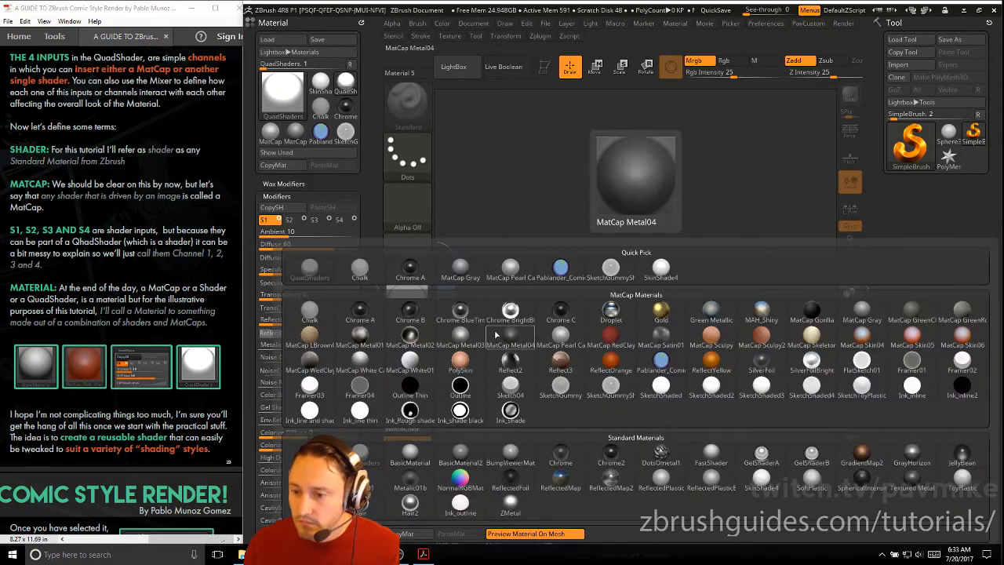
pyautogui.click(461, 336)
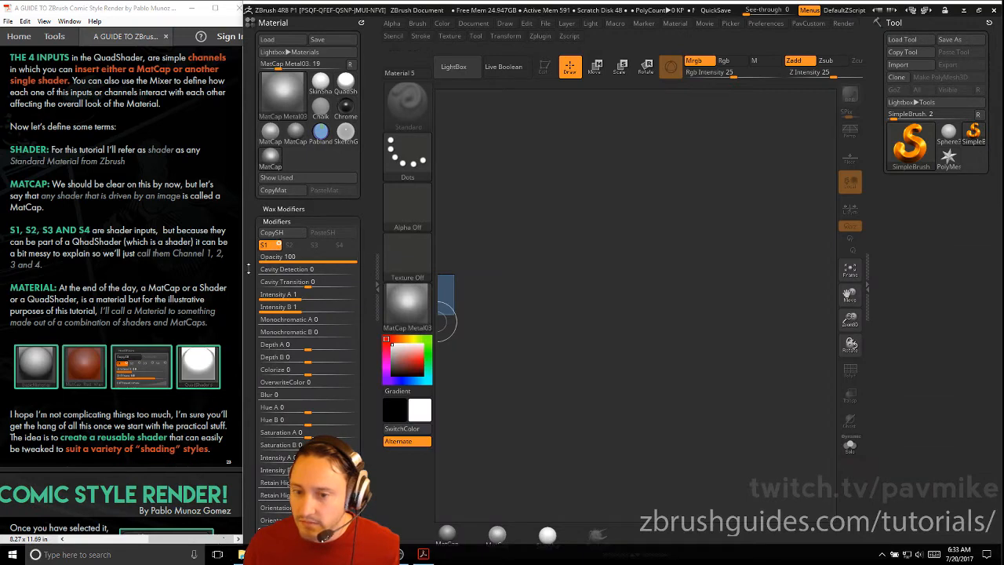
pyautogui.scroll(-3, 255, 235)
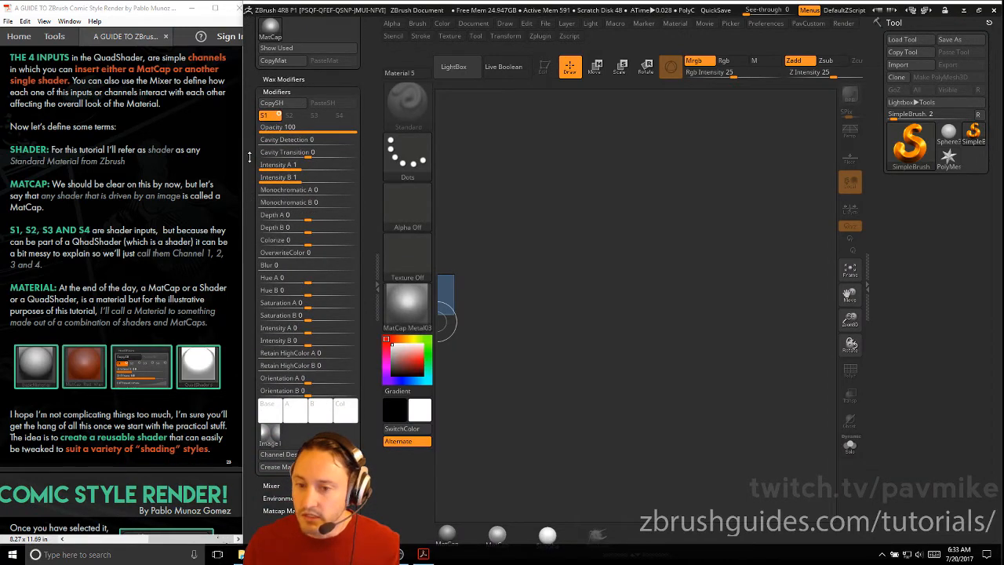
pyautogui.scroll(3, 251, 160)
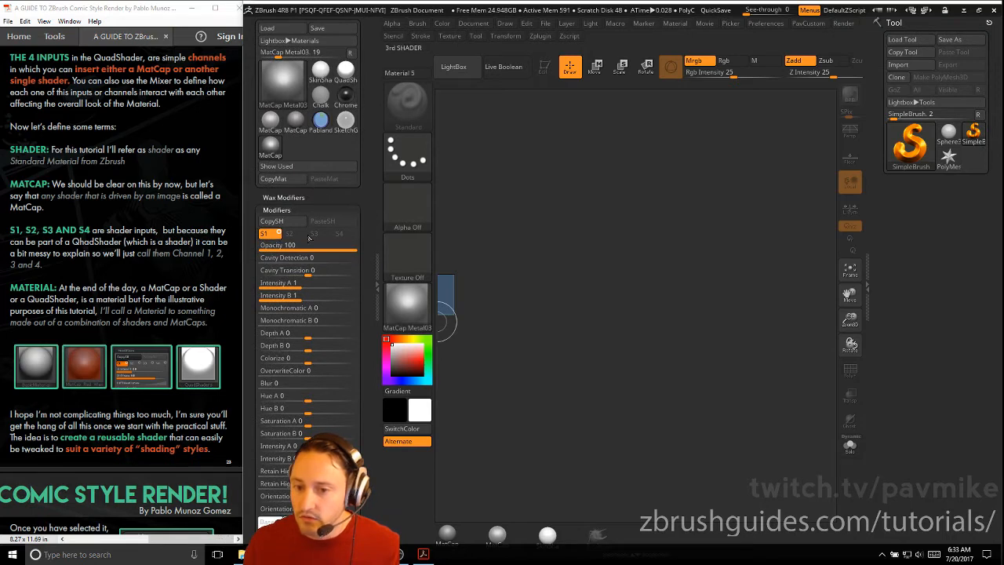
pyautogui.click(407, 301)
pyautogui.click(360, 453)
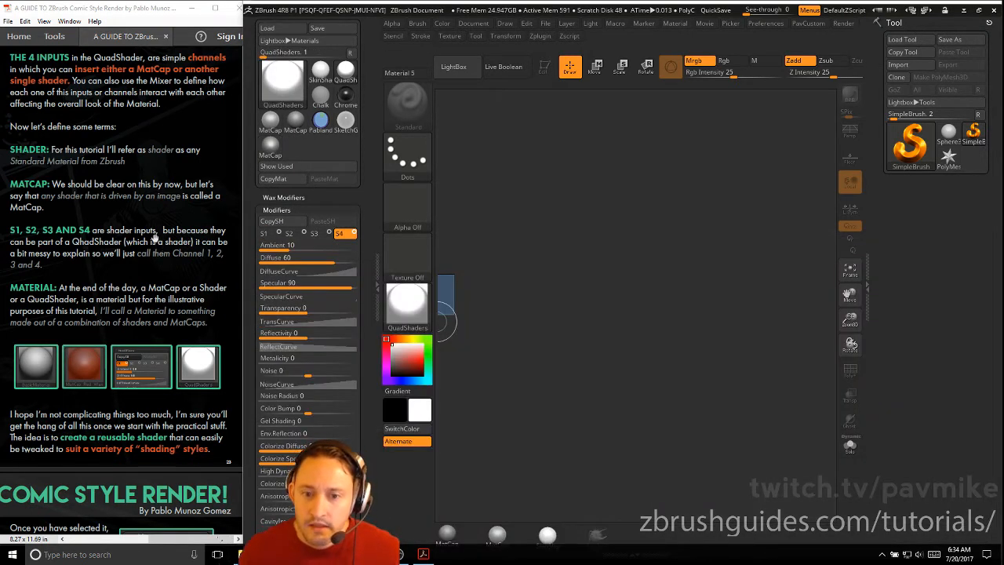
# - Read on in the guide to the instructions for selecting the first channel and using PasteSH
pyautogui.scroll(-3, 154, 239)
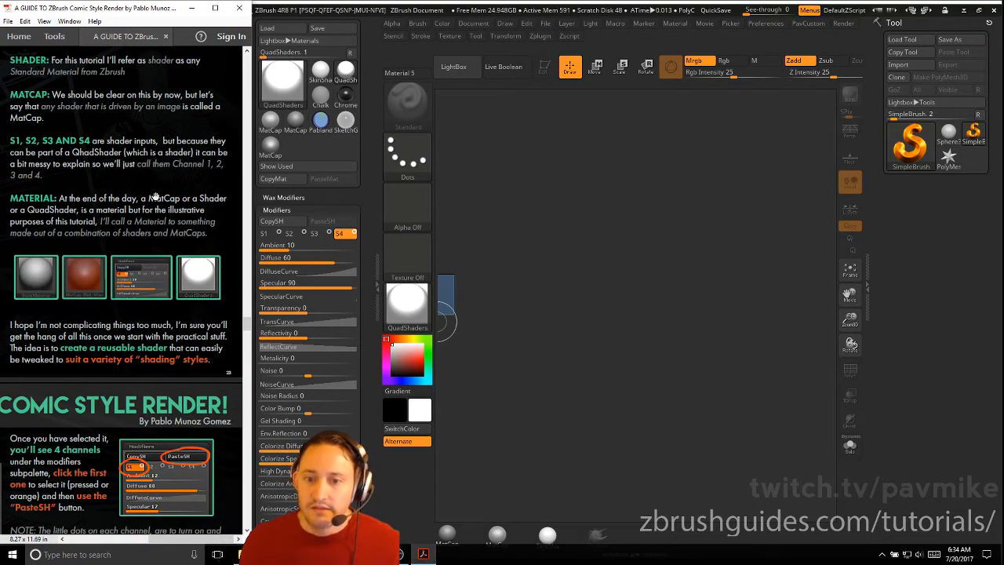
pyautogui.click(400, 299)
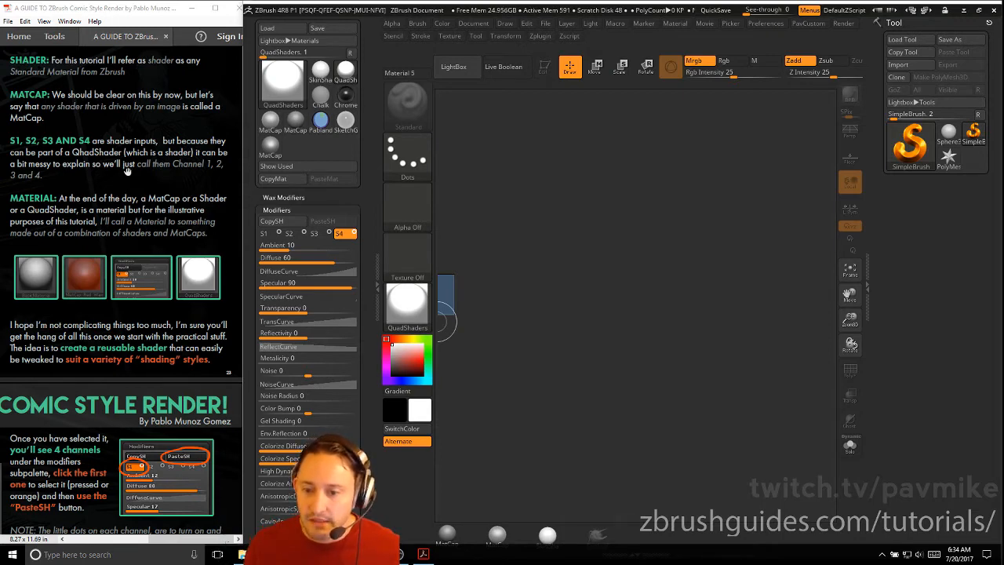
# - Select the Green Metallic MatCap and examine its shader channels and modifiers for comparison
pyautogui.click(407, 302)
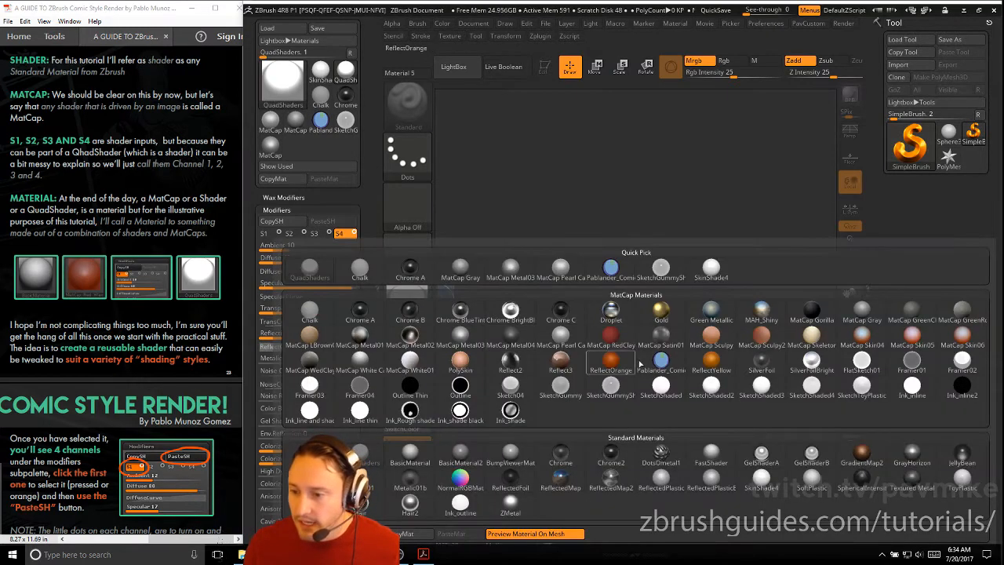
pyautogui.click(714, 316)
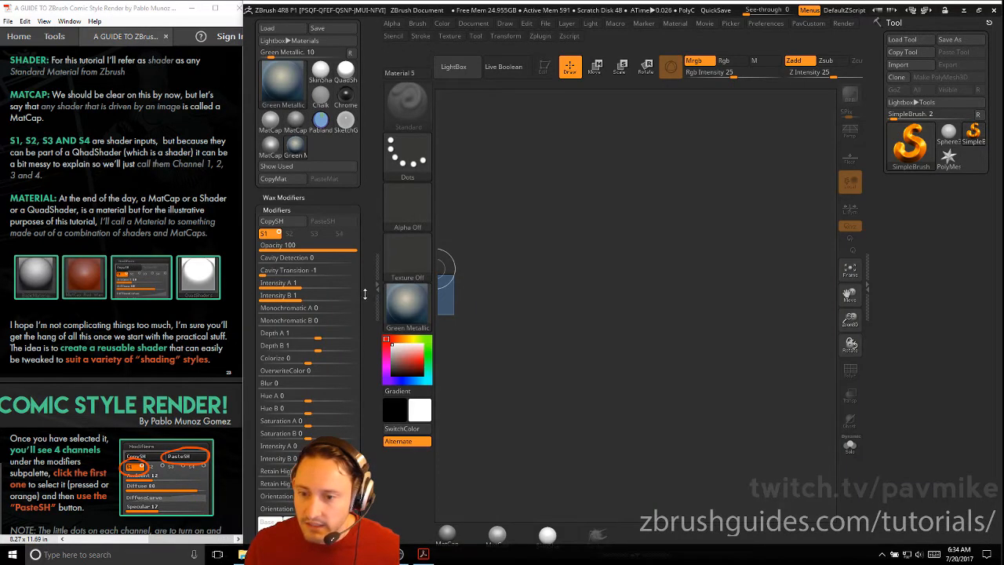
pyautogui.scroll(-6, 365, 294)
pyautogui.moveTo(270, 270)
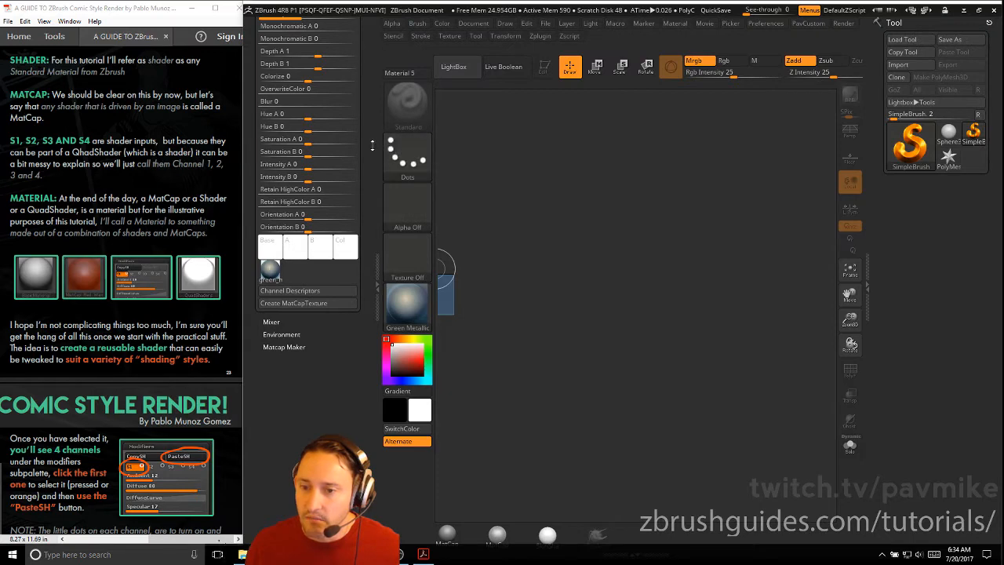
pyautogui.scroll(3, 310, 235)
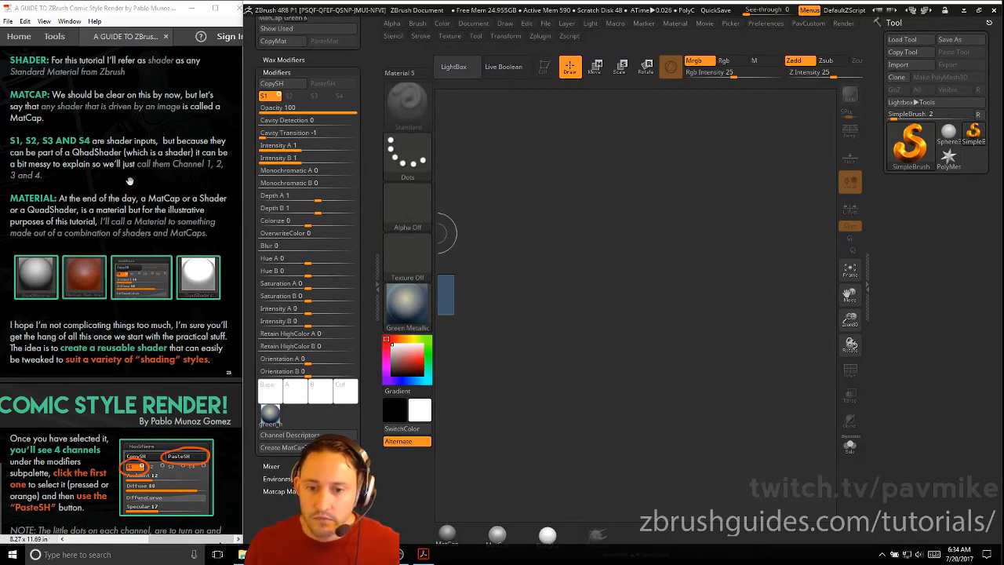
# - Read on in the guide to the instructions for copying SkinShade4 into the first channel of the comic material
pyautogui.scroll(-3, 129, 181)
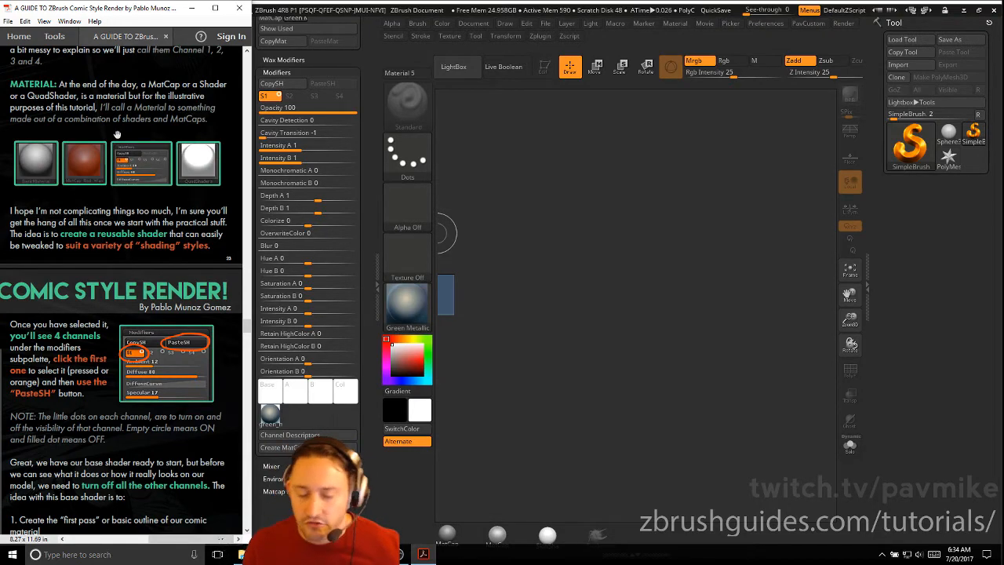
pyautogui.scroll(-2, 116, 135)
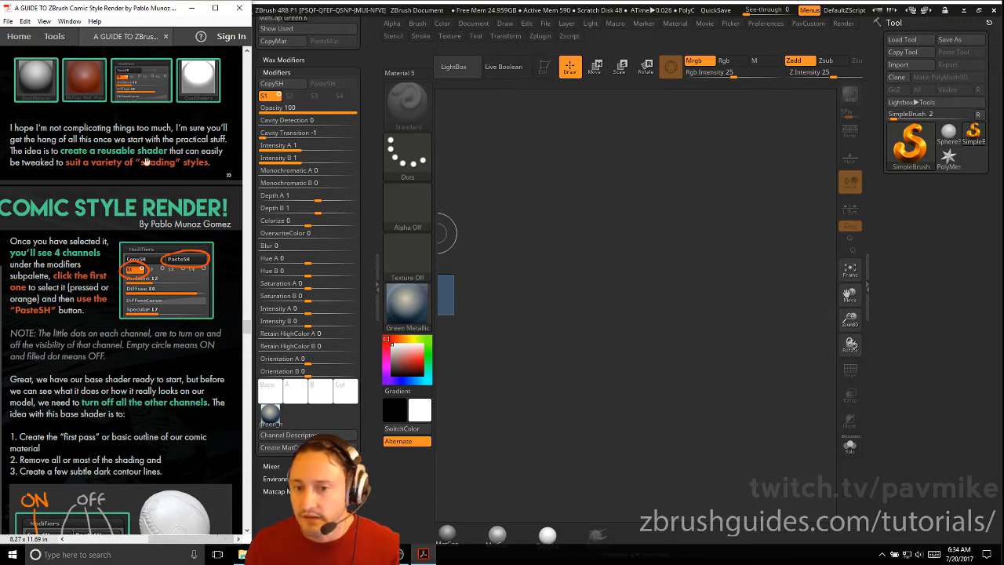
pyautogui.scroll(-8, 146, 162)
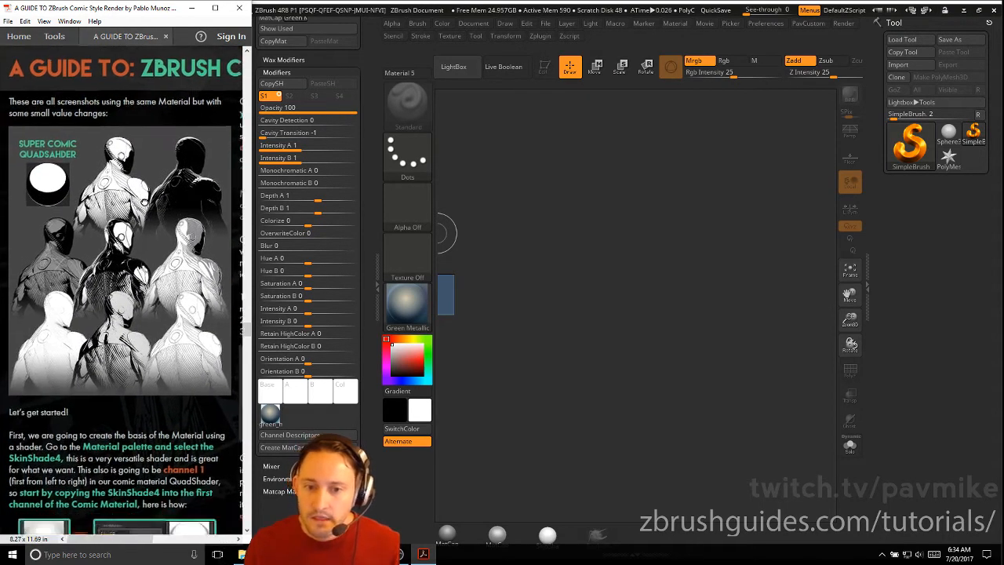
pyautogui.scroll(-1, 144, 201)
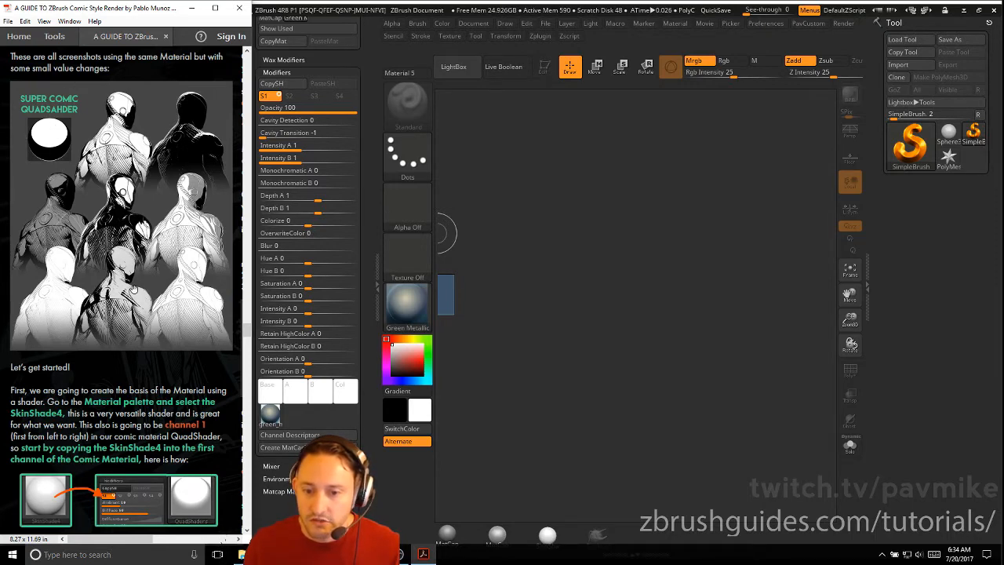
pyautogui.click(649, 259)
pyautogui.press(',')
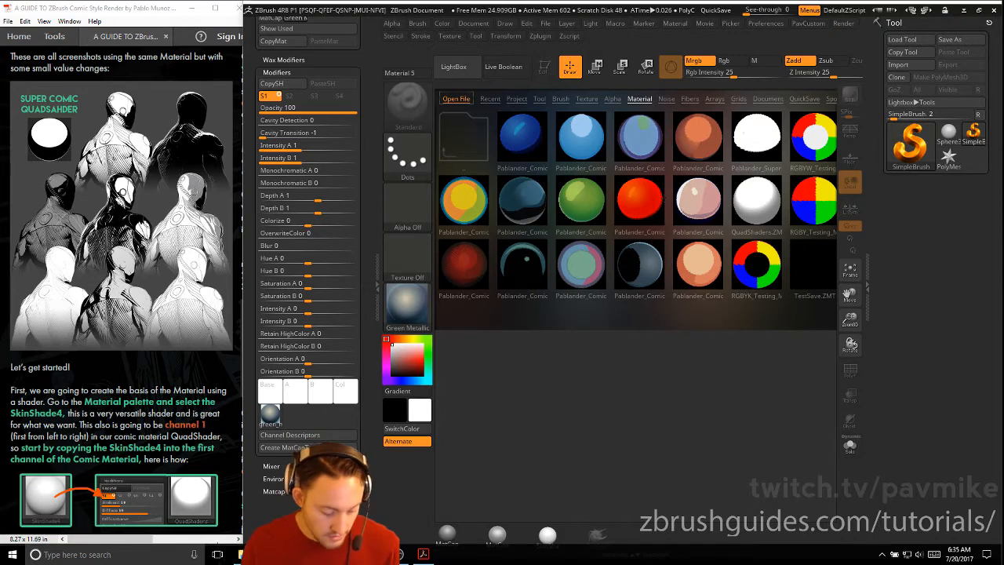
pyautogui.press(',')
pyautogui.moveTo(149, 400); pyautogui.dragTo(158, 63)
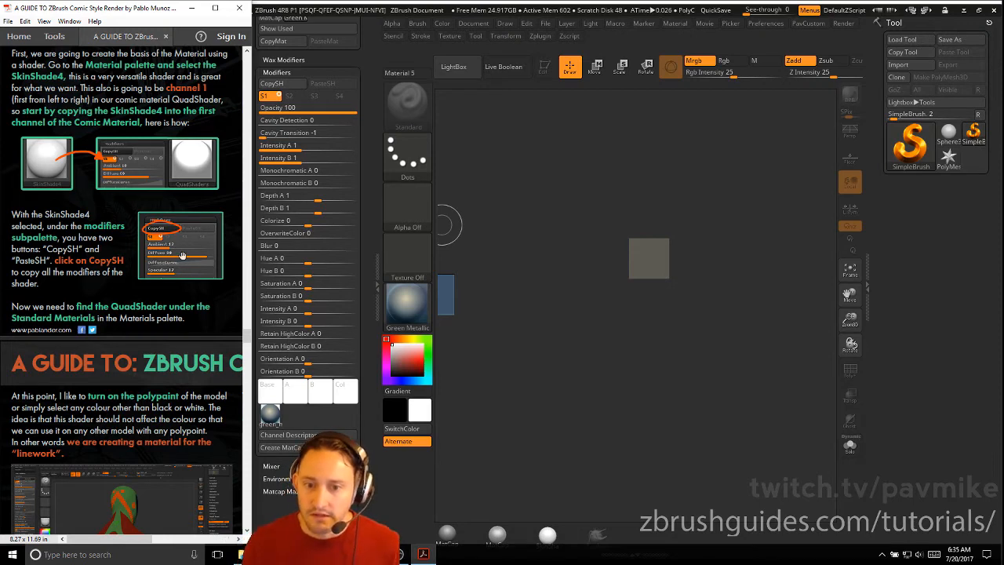
# - Select SkinShade4 from the Standard Materials as the current material
pyautogui.click(407, 302)
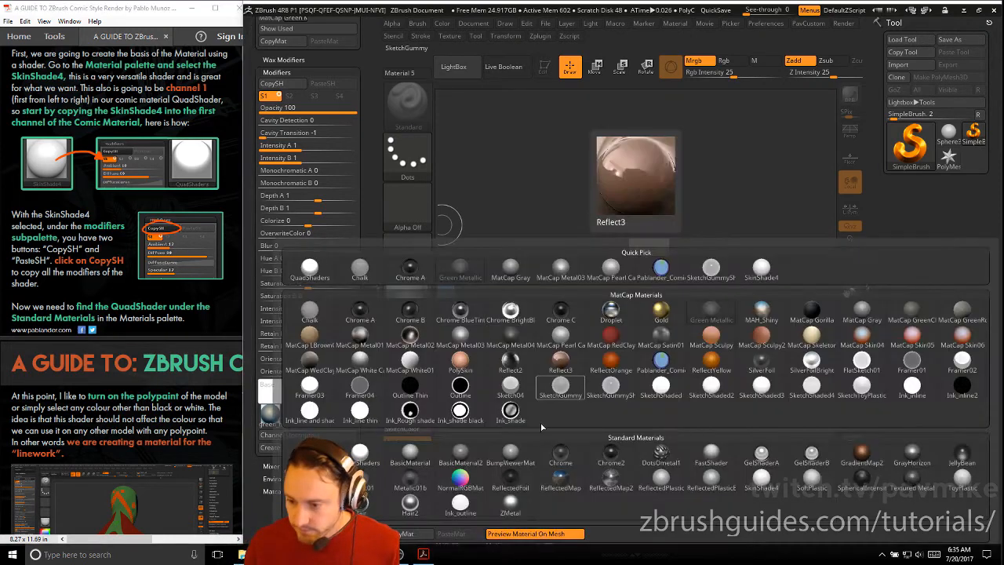
pyautogui.click(628, 479)
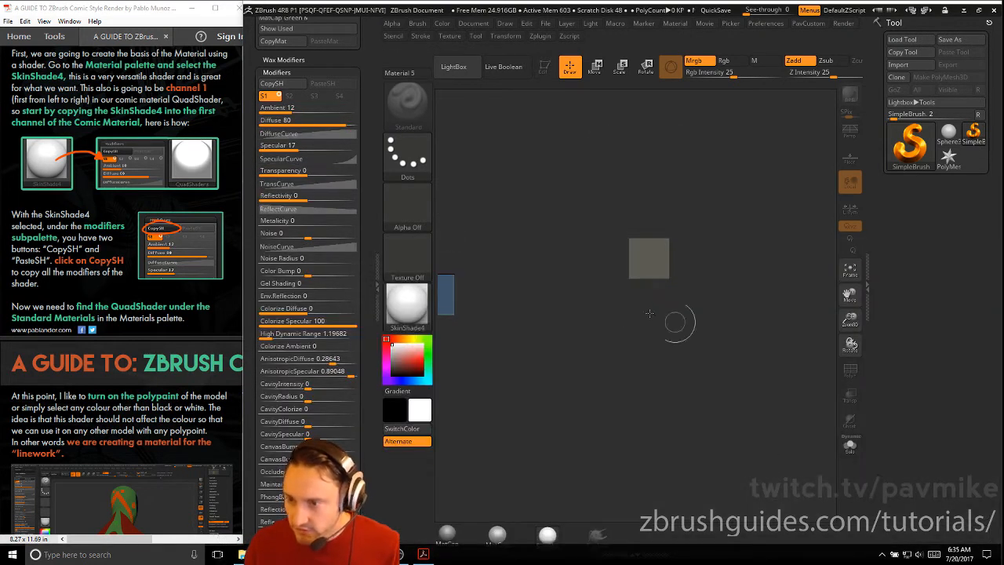
pyautogui.click(407, 302)
pyautogui.click(747, 482)
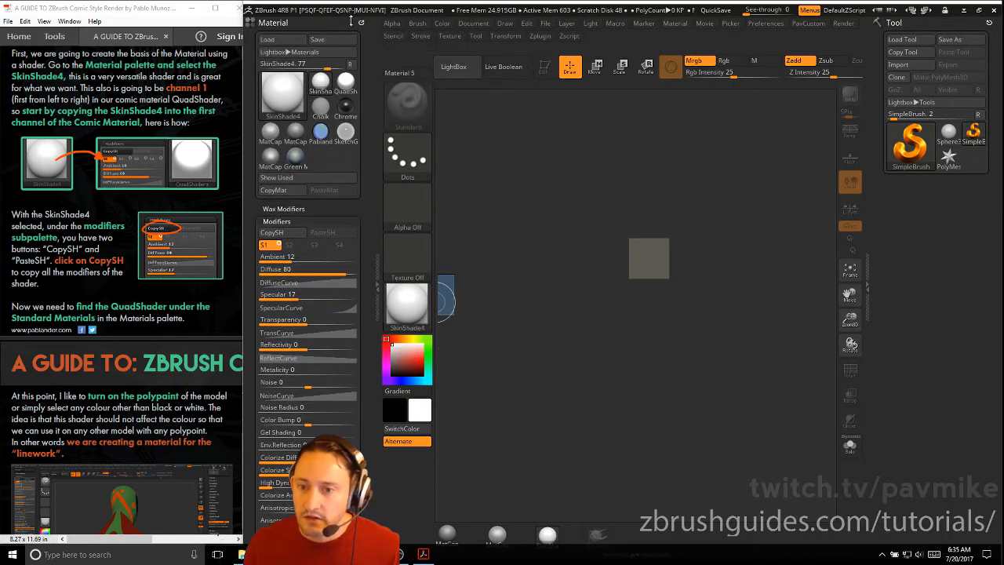
# - Remove the Material palette from the side tray and dock it there again
pyautogui.click(377, 137)
pyautogui.click(247, 287)
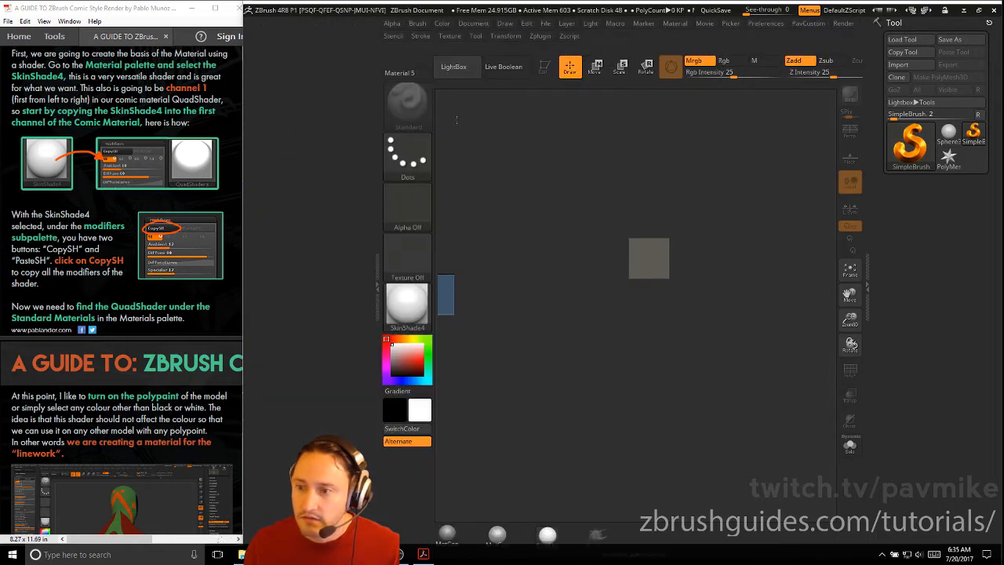
pyautogui.click(674, 24)
pyautogui.click(667, 37)
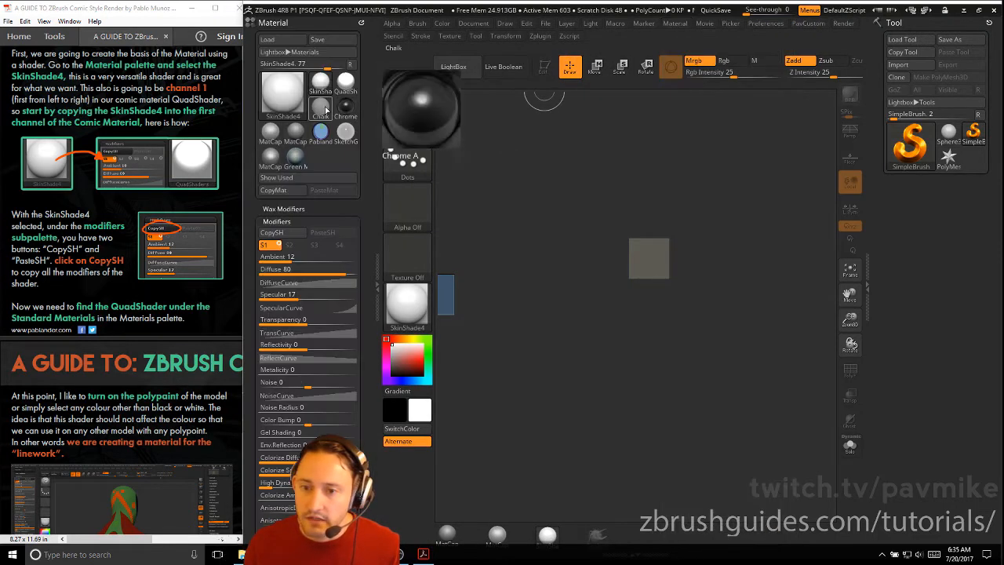
# - Copy the SkinShade4 shader with CopySH and switch to the QuadShaders material
pyautogui.scroll(-3, 274, 149)
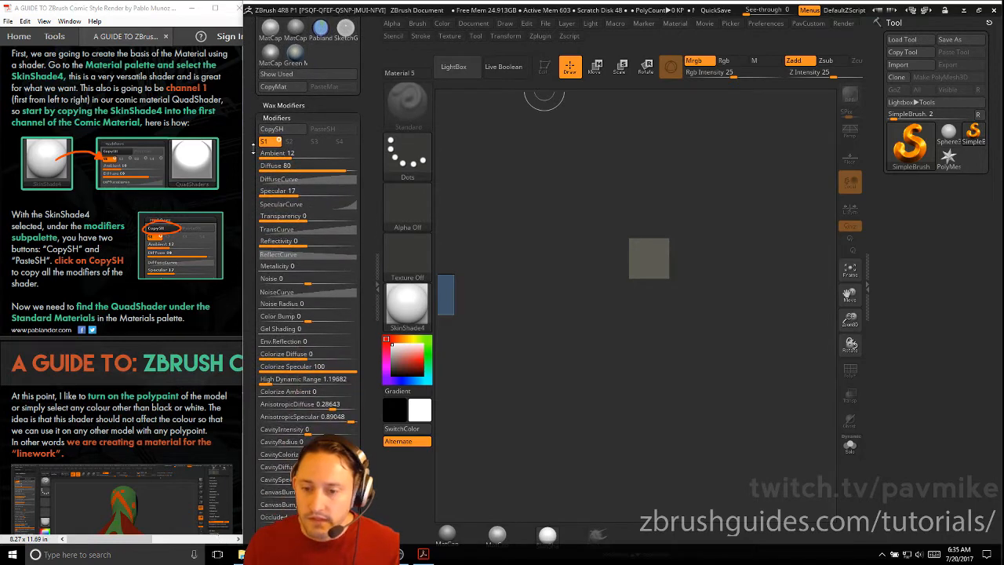
pyautogui.click(278, 128)
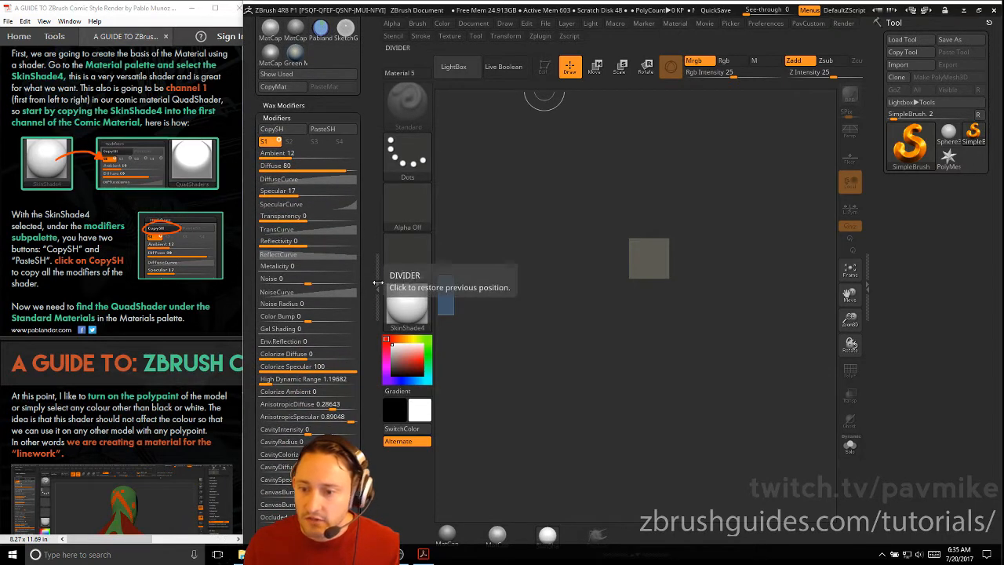
pyautogui.click(412, 304)
pyautogui.click(361, 453)
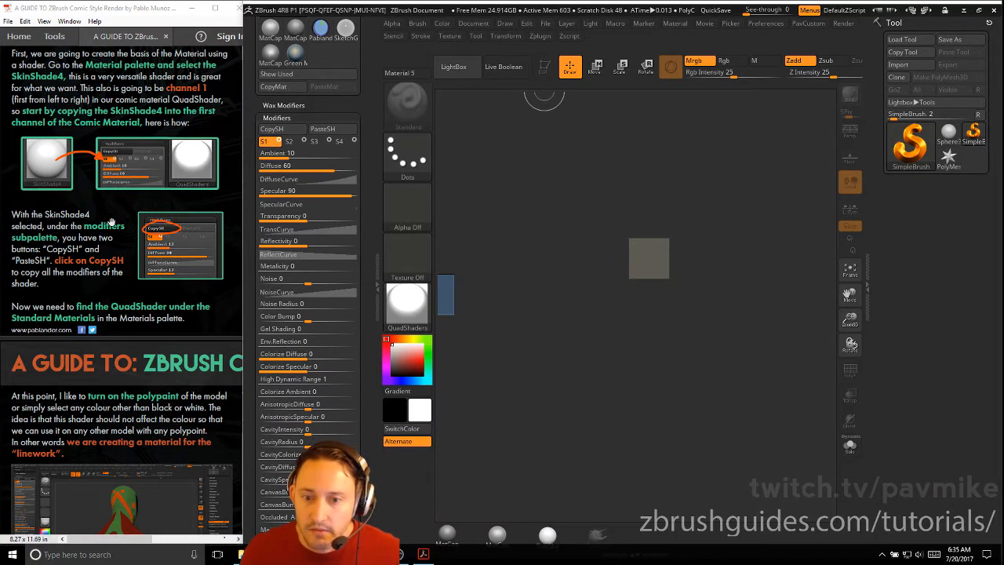
# - Review the guide's copy and paste instructions, and paste the SkinShade4 shader into channel S1 of QuadShaders
pyautogui.click(88, 234)
pyautogui.scroll(-2, 89, 204)
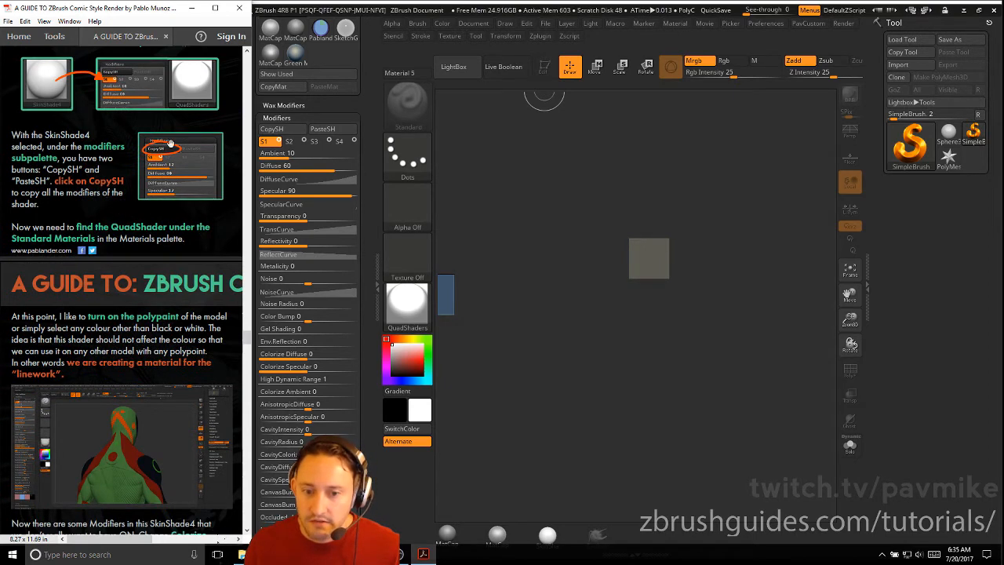
pyautogui.moveTo(122, 204); pyautogui.dragTo(115, 171)
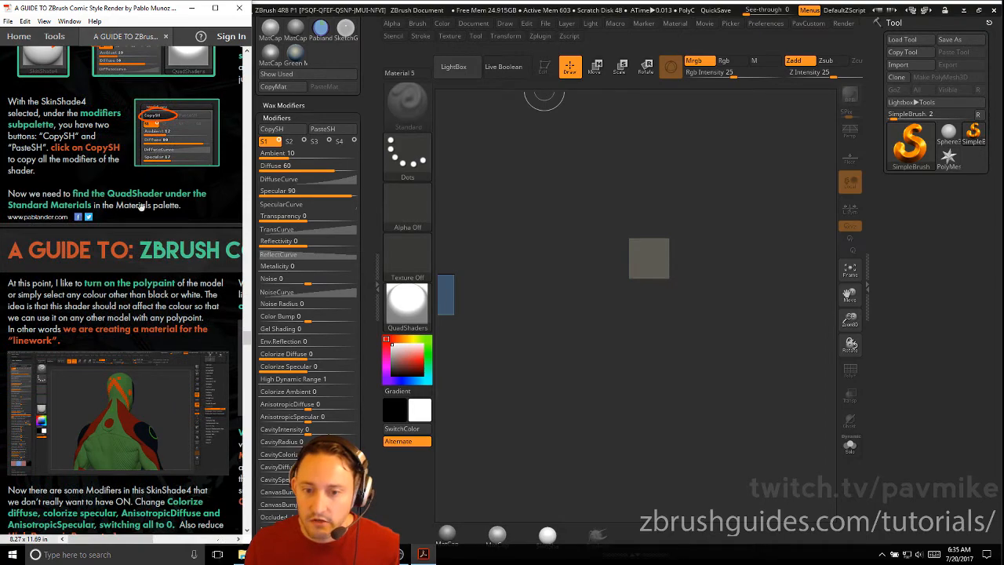
pyautogui.moveTo(103, 116); pyautogui.dragTo(114, 419)
pyautogui.moveTo(184, 224); pyautogui.dragTo(4, 324)
pyautogui.moveTo(152, 238); pyautogui.dragTo(81, 381)
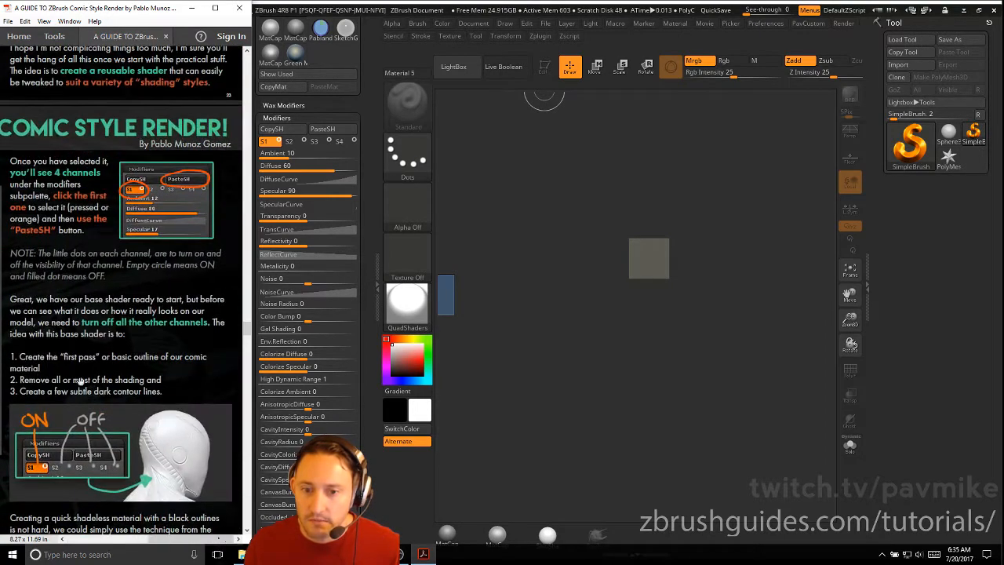
pyautogui.moveTo(110, 261); pyautogui.dragTo(123, 157)
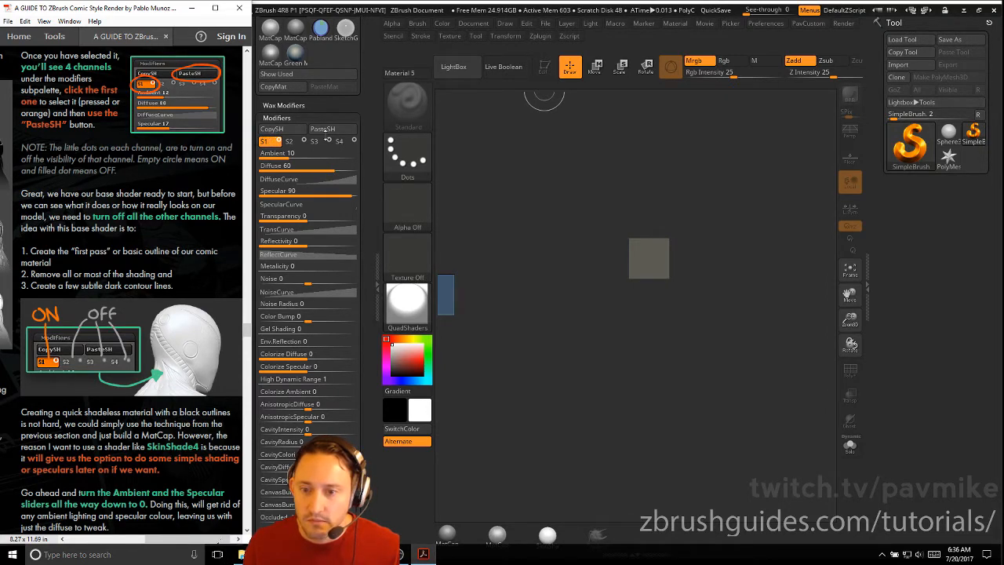
pyautogui.click(331, 129)
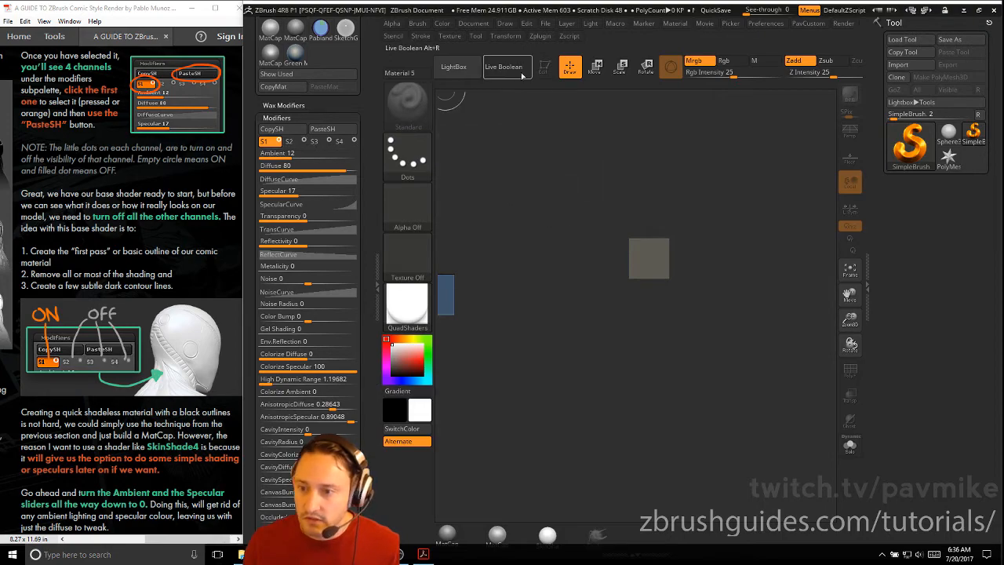
# - Load the Kepler_Bust.ZTL tool from the ZTools folder in ComicRendering's RESOURCES
pyautogui.click(909, 143)
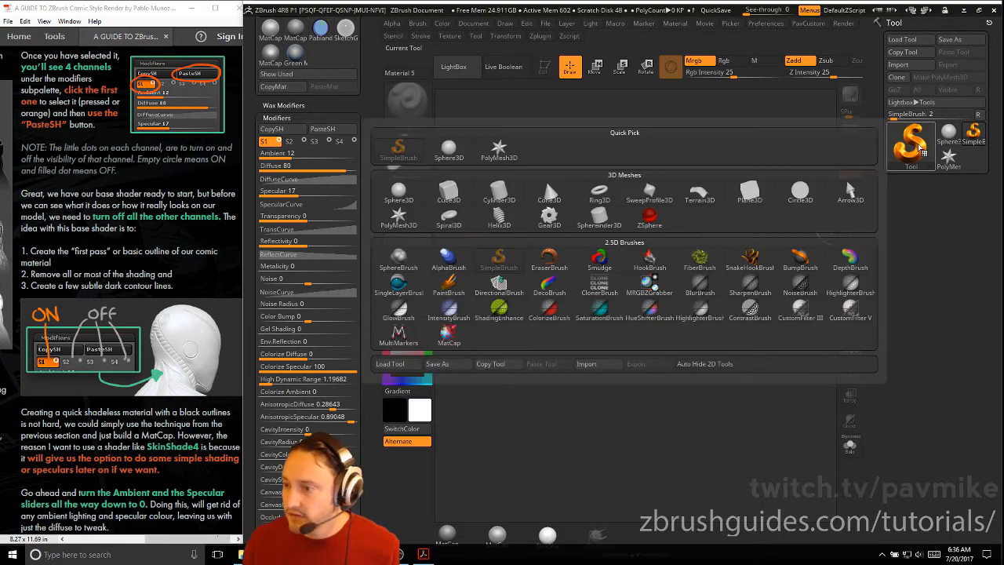
pyautogui.click(903, 41)
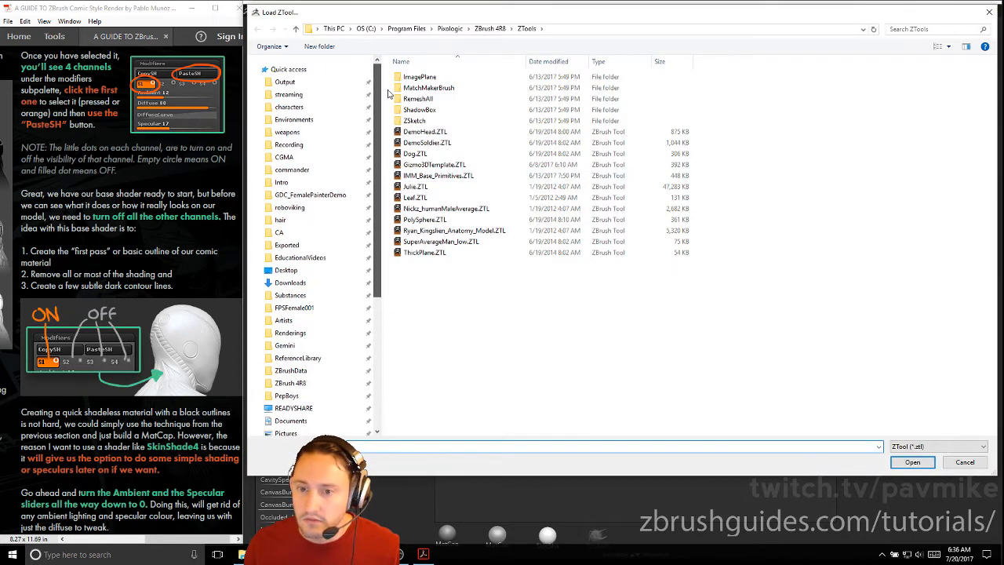
pyautogui.click(326, 96)
pyautogui.doubleClick(431, 77)
pyautogui.doubleClick(435, 84)
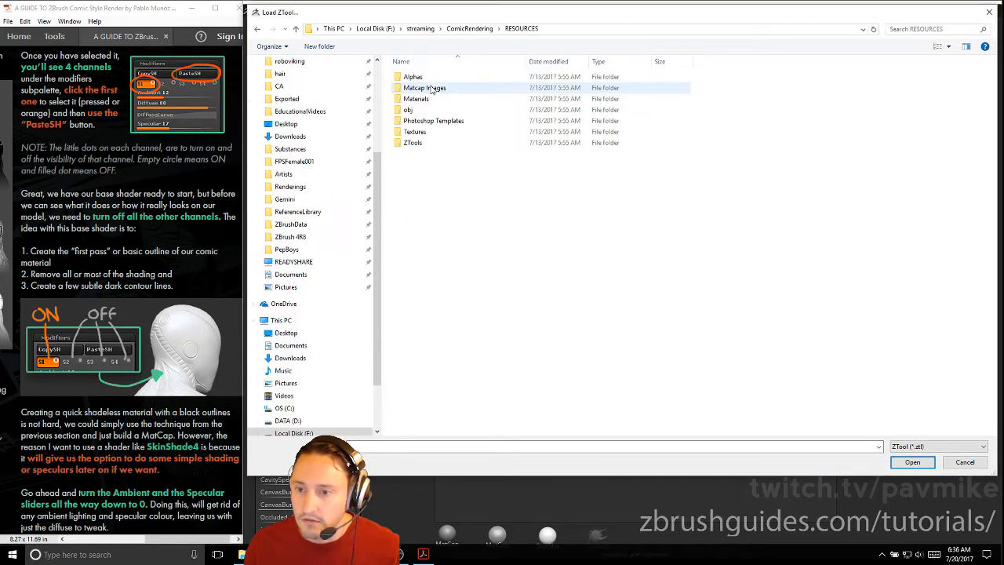
pyautogui.doubleClick(413, 143)
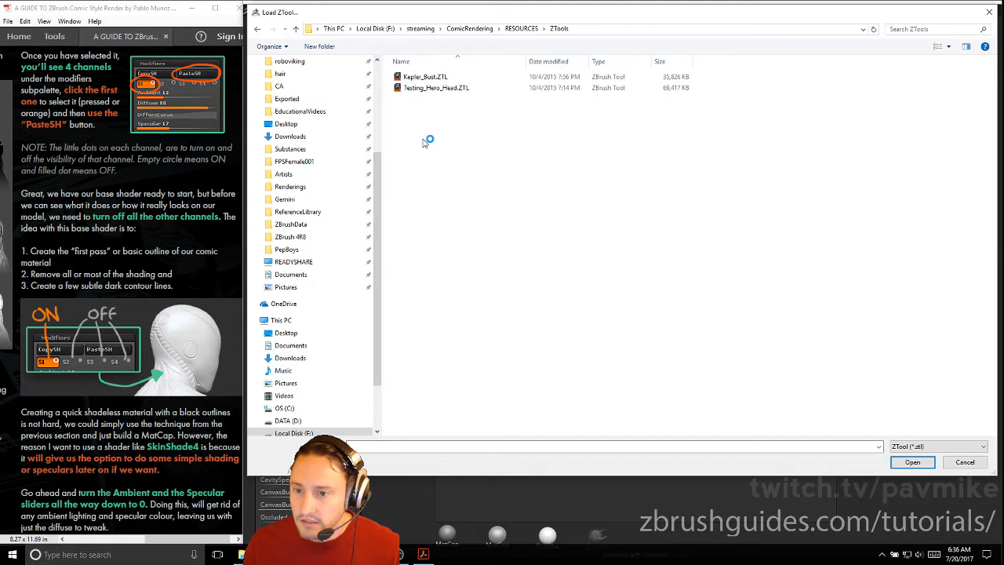
pyautogui.click(431, 77)
pyautogui.doubleClick(431, 77)
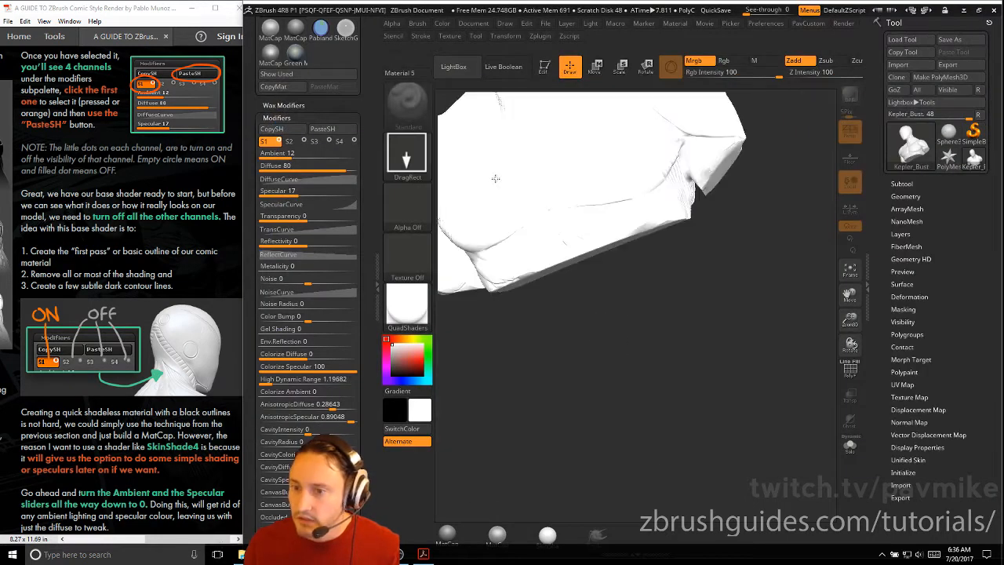
# - Put the bust into Edit mode and frame it in the canvas
pyautogui.click(545, 69)
pyautogui.moveTo(696, 329)
pyautogui.mouseDown()
pyautogui.moveTo(549, 259)
pyautogui.moveTo(547, 237)
pyautogui.moveTo(561, 236)
pyautogui.mouseUp()
pyautogui.press('f')
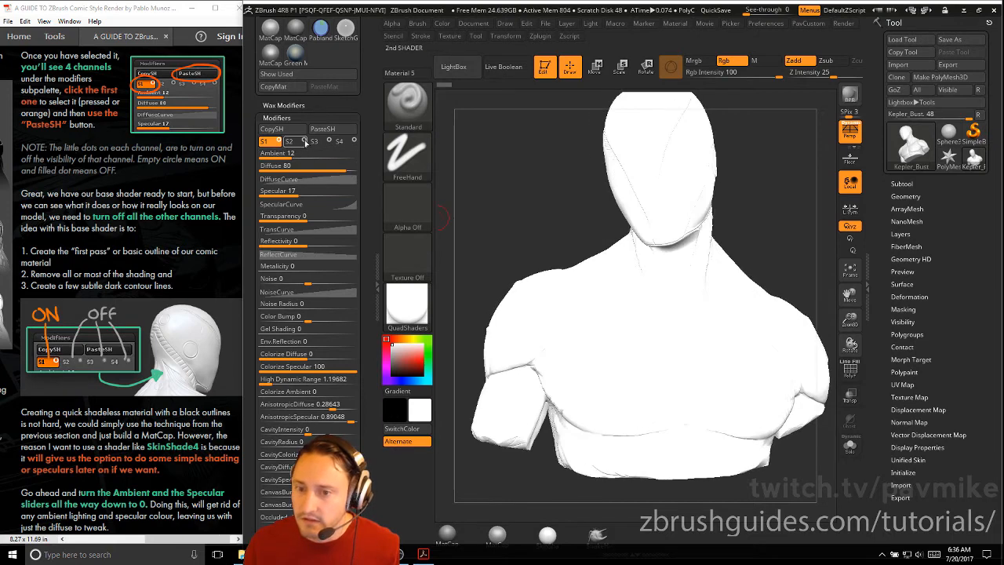
# - Turn off the visibility of channels S2, S3 and S4 in QuadShaders and inspect the bust from another angle
pyautogui.click(304, 141)
pyautogui.click(328, 142)
pyautogui.click(354, 141)
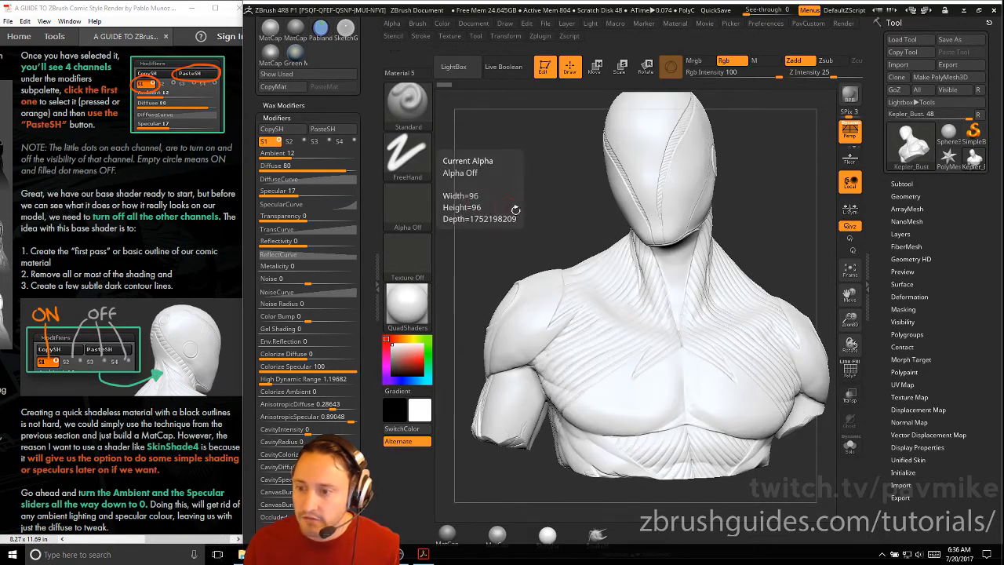
pyautogui.moveTo(470, 220)
pyautogui.mouseDown()
pyautogui.moveTo(541, 211)
pyautogui.moveTo(545, 263)
pyautogui.mouseUp()
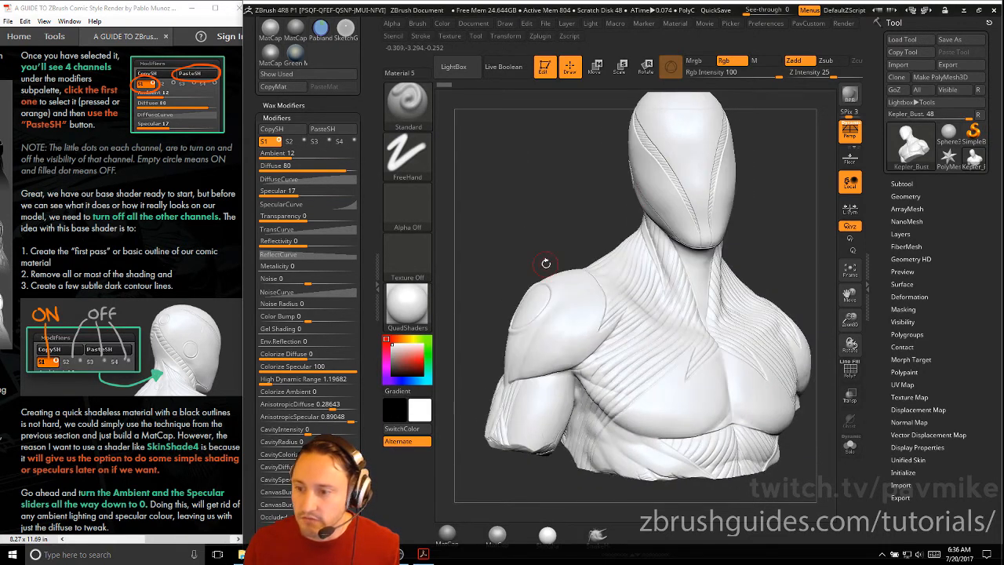
# - Compare the bust with channel S1 switched off and on, and with the plain SkinShade4 material
pyautogui.click(281, 142)
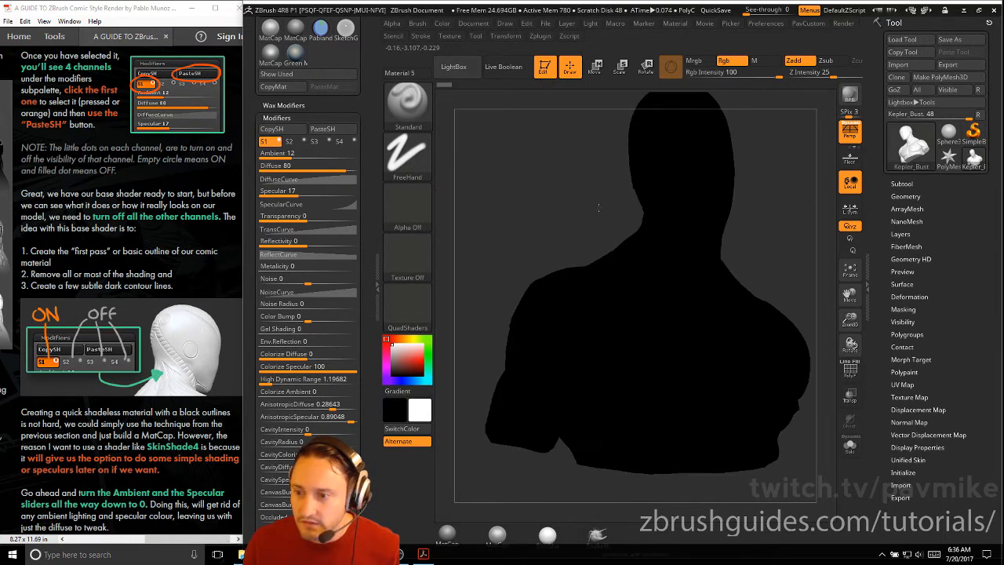
pyautogui.click(279, 142)
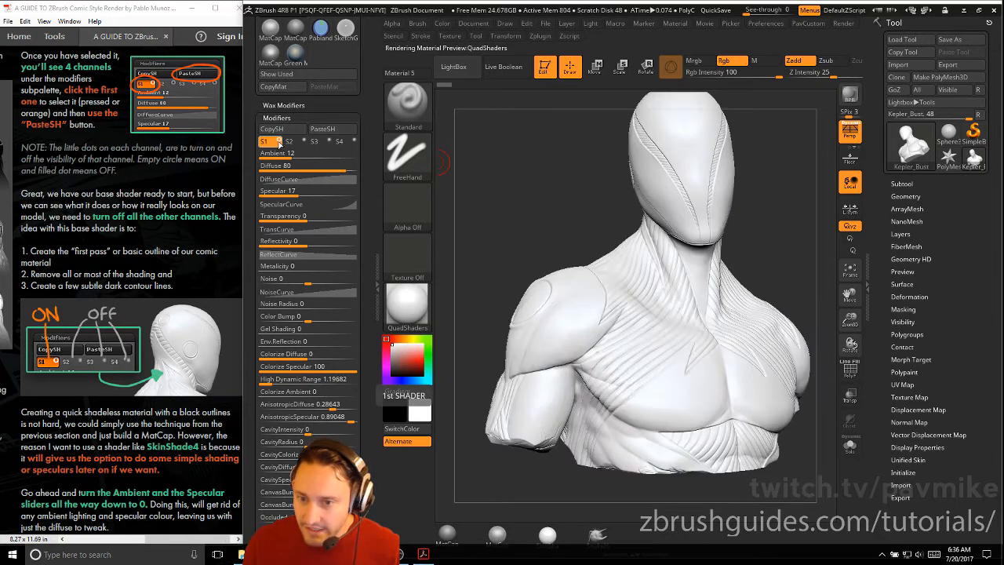
pyautogui.click(406, 304)
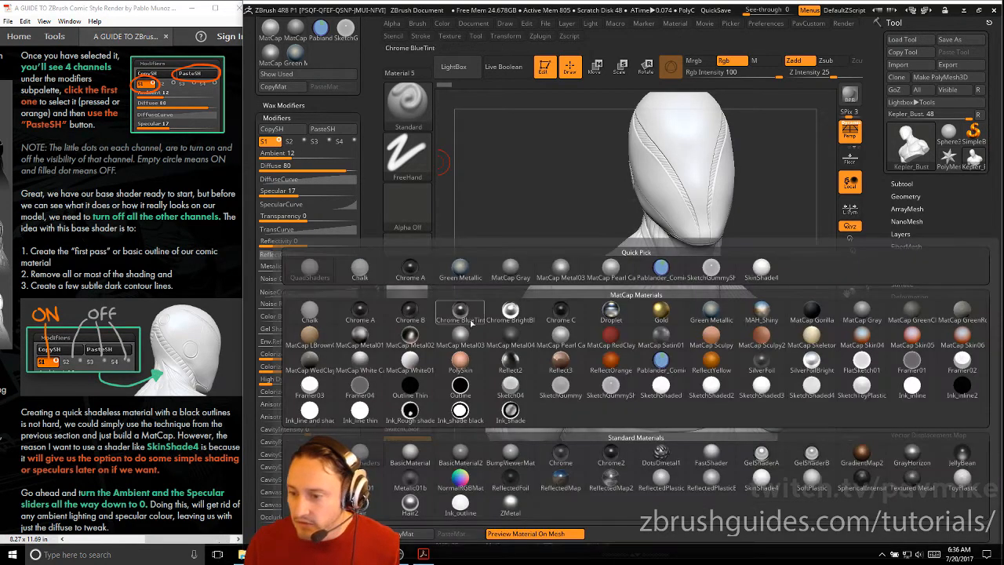
pyautogui.click(759, 486)
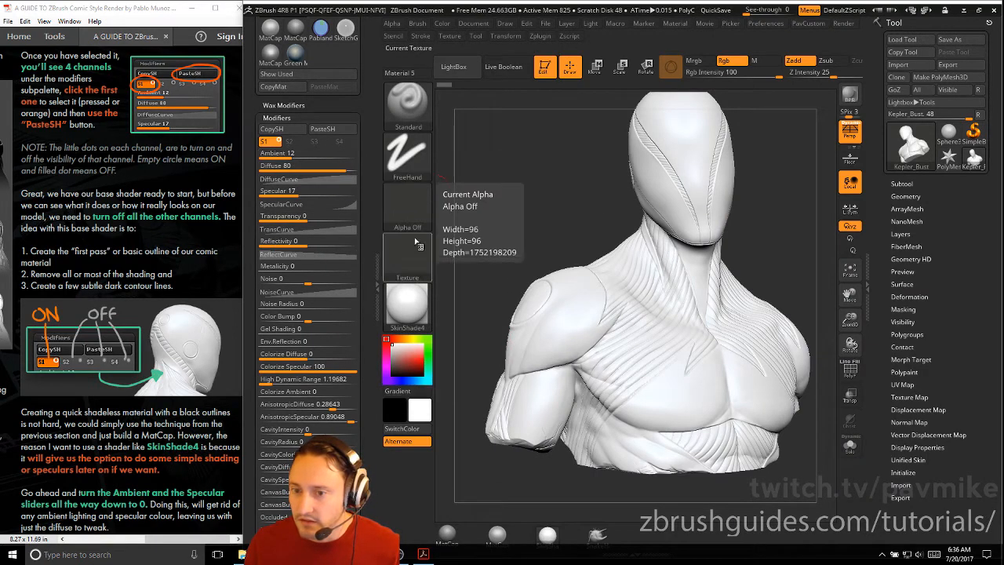
# - Switch the bust's material back to QuadShaders and set channel S1's Ambient and Specular to 0
pyautogui.click(406, 304)
pyautogui.click(510, 409)
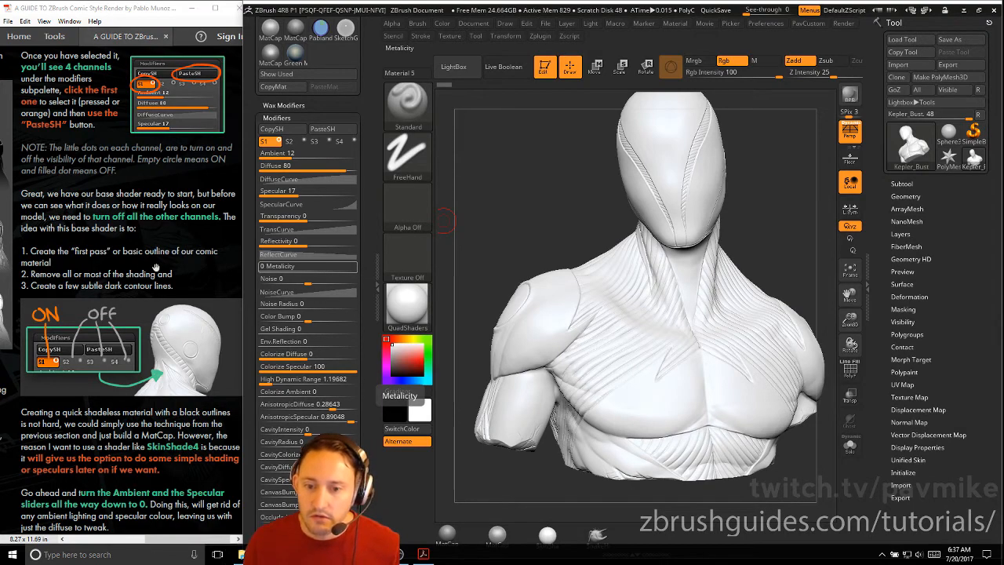
pyautogui.scroll(-3, 156, 268)
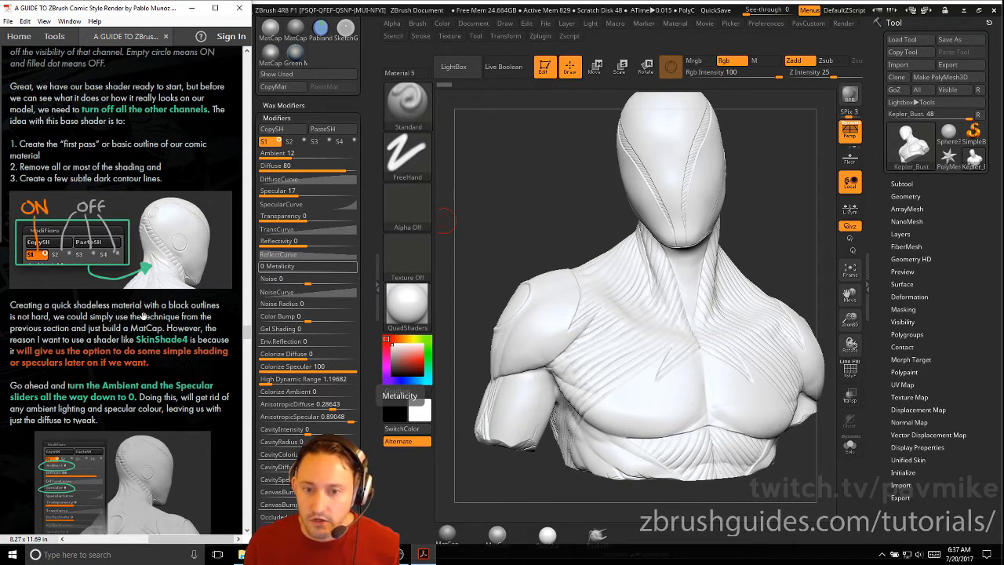
pyautogui.moveTo(91, 324); pyautogui.dragTo(92, 182)
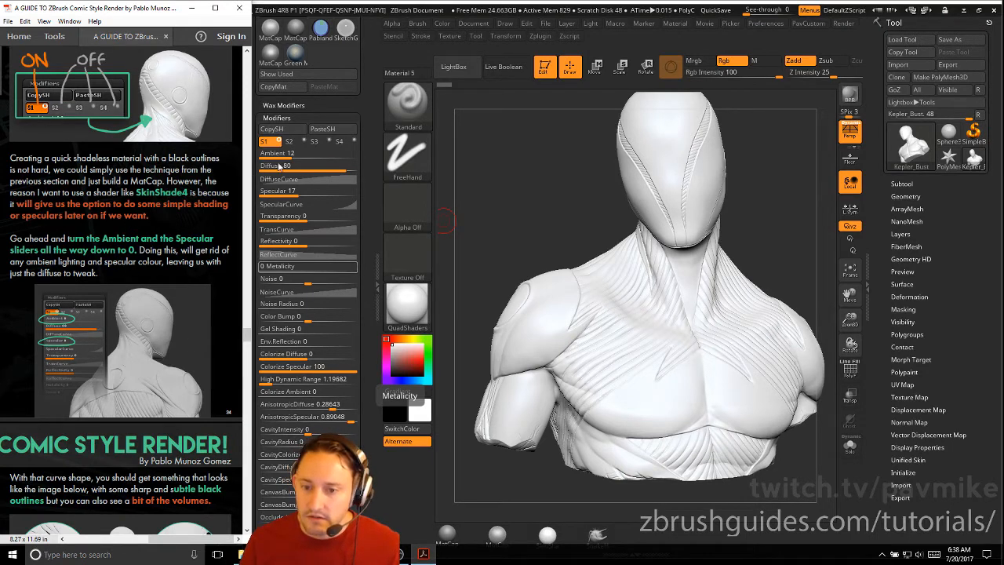
pyautogui.moveTo(287, 153); pyautogui.dragTo(256, 153)
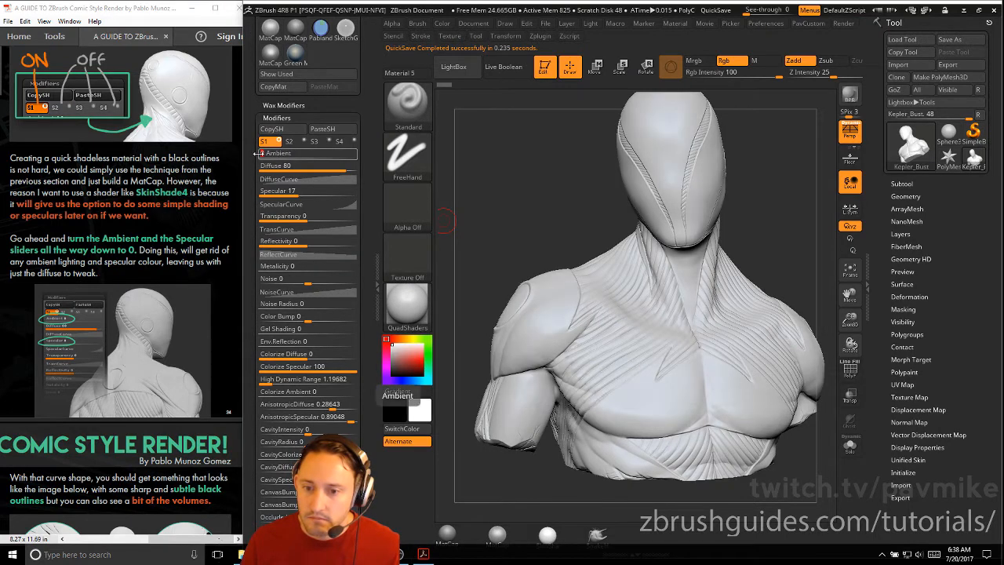
pyautogui.moveTo(291, 190); pyautogui.dragTo(258, 190)
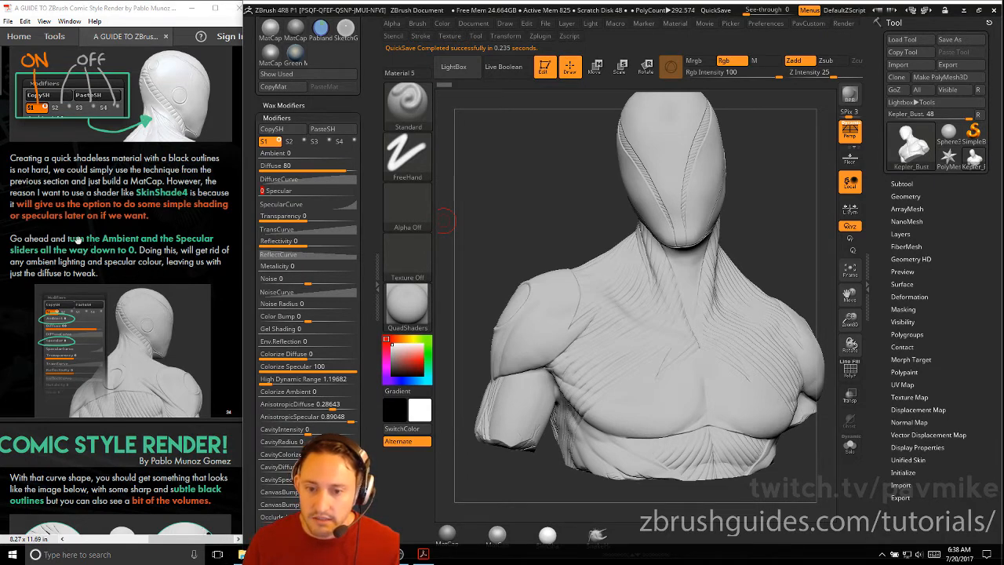
# - Show the Kepler_Bust subtool entry and turn off Zadd so the brush applies only RGB colour
pyautogui.scroll(-15, 39, 247)
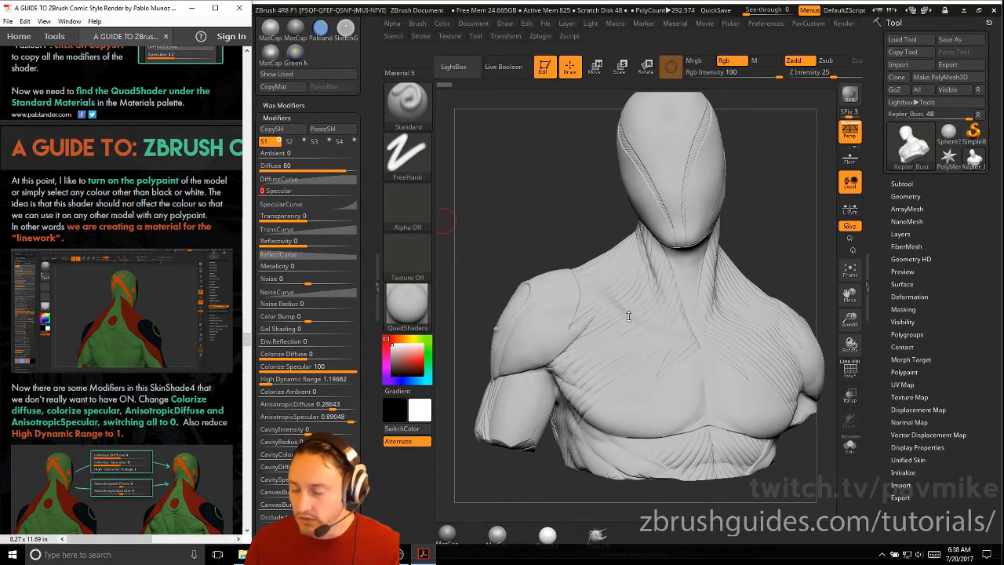
pyautogui.moveTo(628, 316)
pyautogui.mouseDown(button='right')
pyautogui.moveTo(691, 306)
pyautogui.moveTo(815, 235)
pyautogui.mouseUp(button='right')
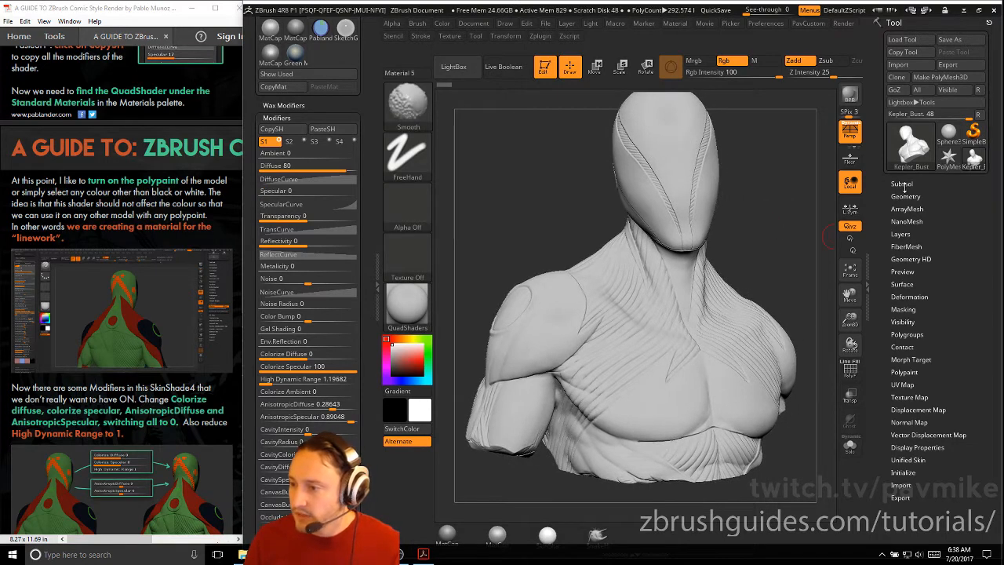
pyautogui.click(902, 184)
pyautogui.moveTo(970, 199)
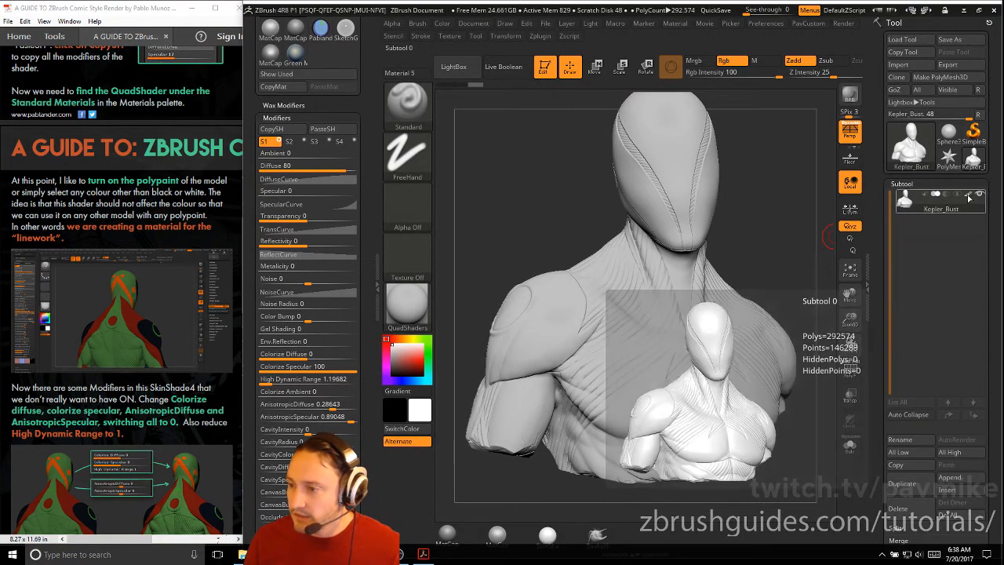
pyautogui.moveTo(784, 201); pyautogui.dragTo(749, 200, button='right')
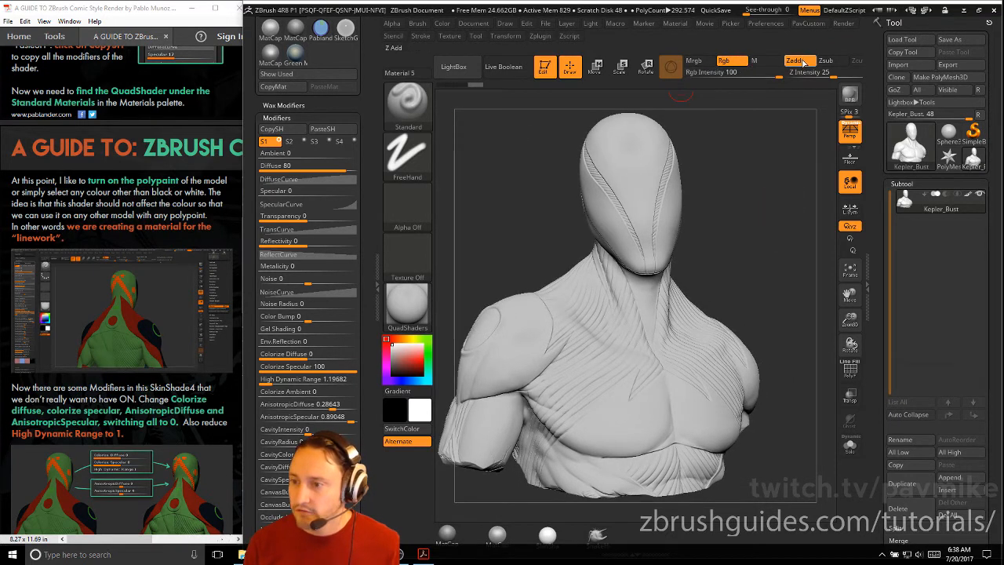
pyautogui.click(803, 62)
pyautogui.keyDown('alt'); pyautogui.moveTo(744, 200); pyautogui.dragTo(681, 166, button='right'); pyautogui.keyUp('alt')
pyautogui.click(424, 208)
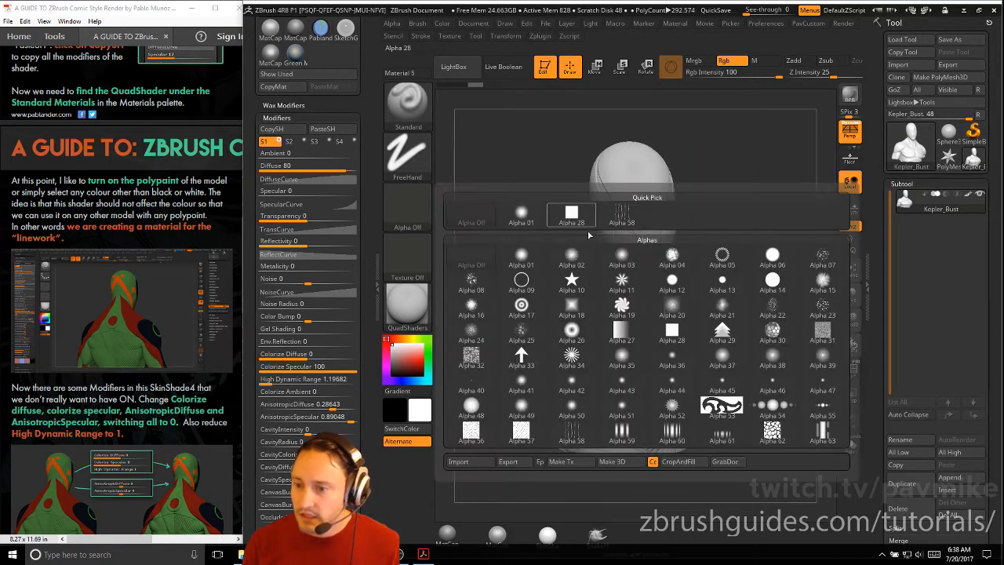
pyautogui.click(424, 215)
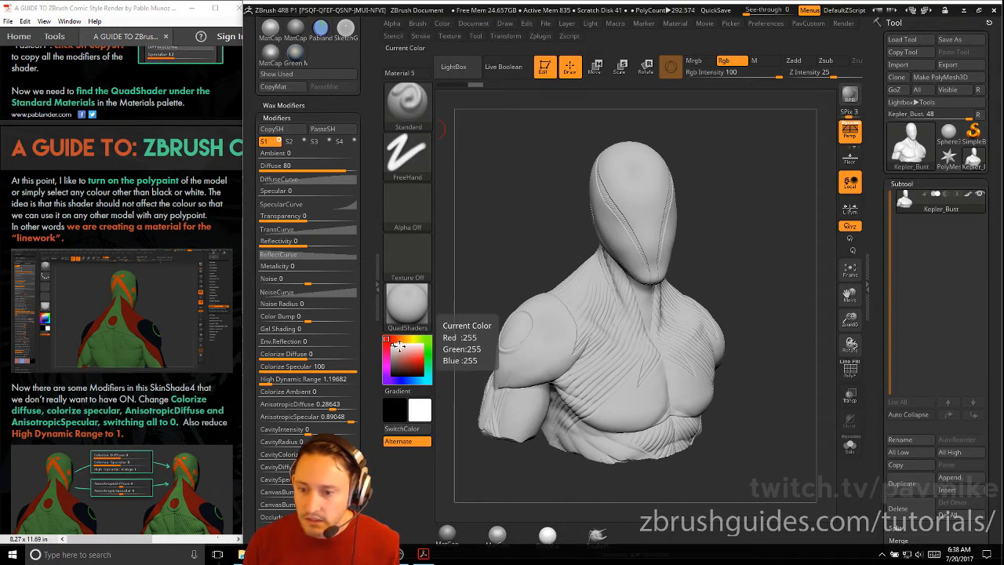
# - Fill the whole bust with green (R 64, G 152, B 58) and pick a dark reddish brown as the current colour
pyautogui.click(429, 353)
pyautogui.click(401, 362)
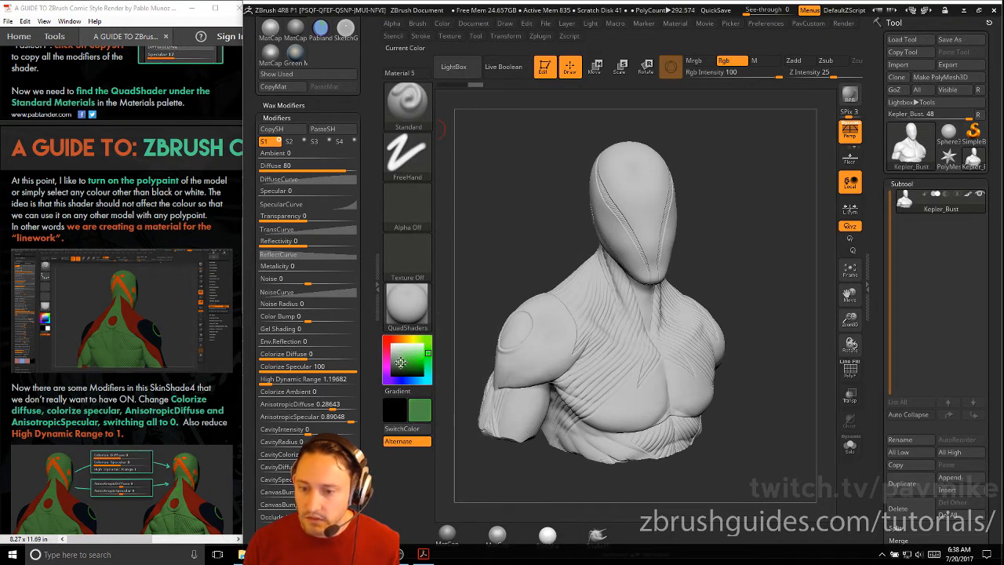
pyautogui.moveTo(401, 363); pyautogui.dragTo(404, 365)
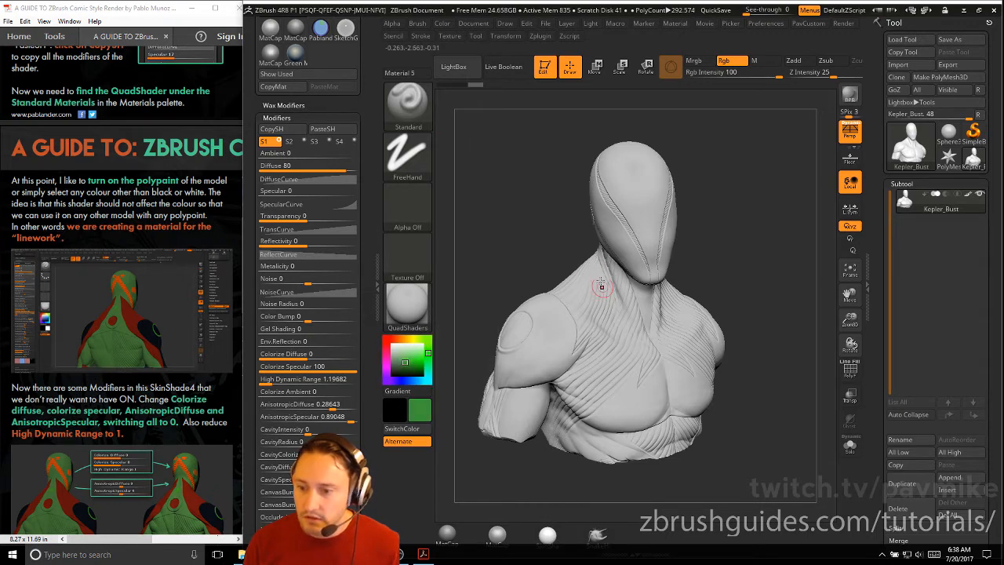
pyautogui.click(443, 24)
pyautogui.click(466, 246)
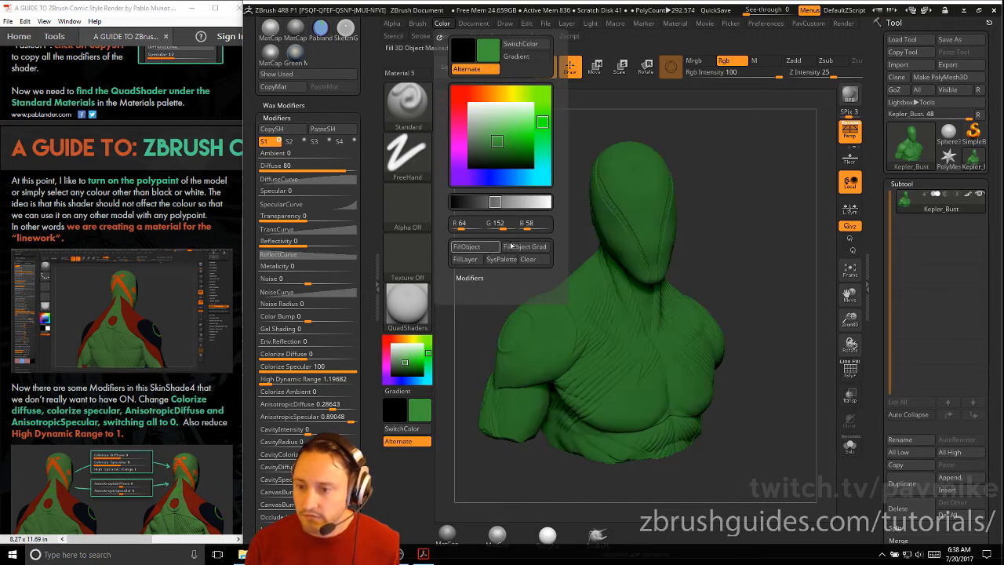
pyautogui.click(394, 340)
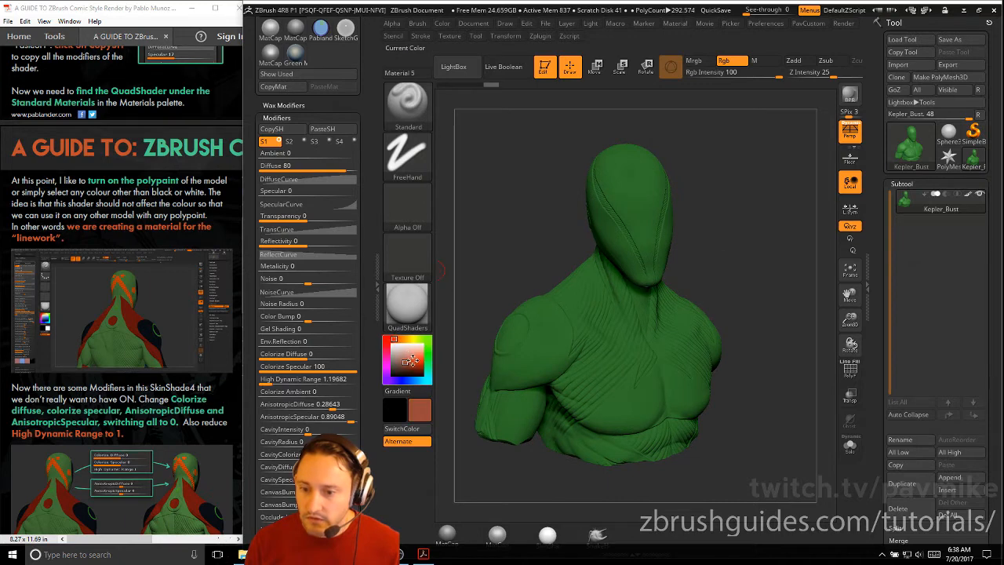
pyautogui.moveTo(412, 360); pyautogui.dragTo(416, 368)
# - Try to mask an area around the back and side of the bust's neck
pyautogui.moveTo(739, 220); pyautogui.dragTo(730, 312)
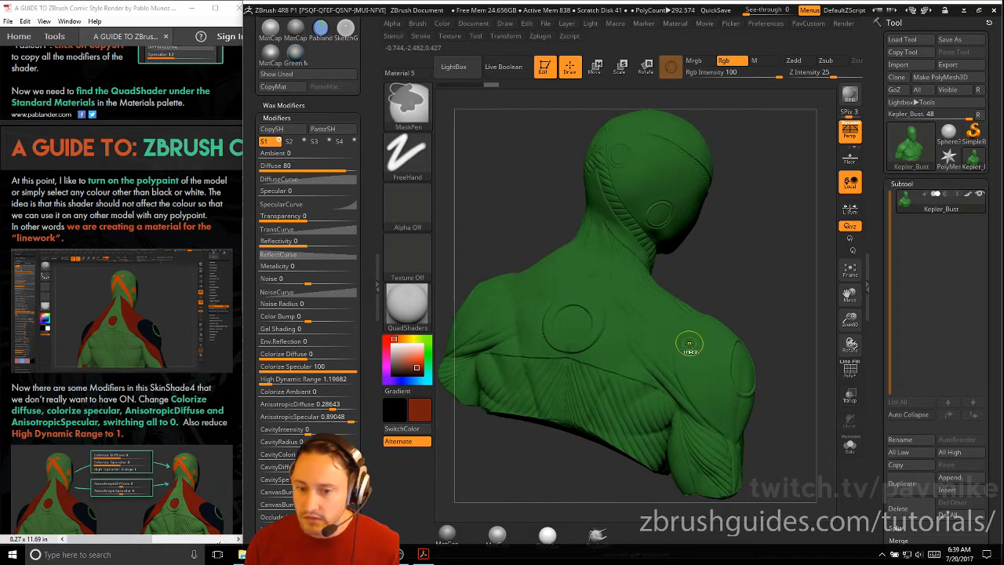
pyautogui.moveTo(666, 306)
pyautogui.mouseDown()
pyautogui.moveTo(730, 263)
pyautogui.moveTo(704, 301)
pyautogui.moveTo(701, 275)
pyautogui.moveTo(701, 311)
pyautogui.mouseUp()
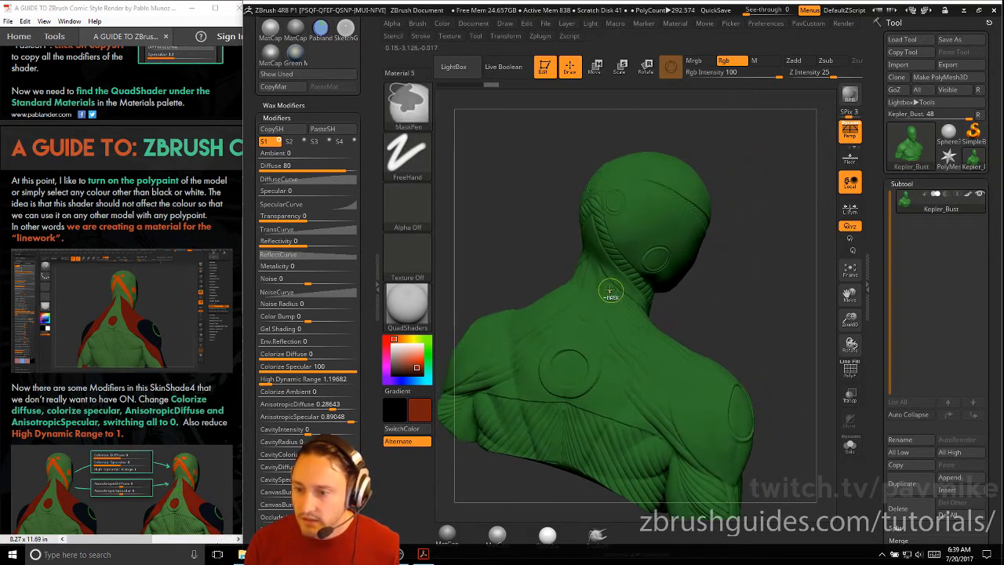
pyautogui.moveTo(610, 290)
pyautogui.keyDown('ctrl'); pyautogui.mouseDown()
pyautogui.moveTo(607, 275)
pyautogui.moveTo(628, 382)
pyautogui.moveTo(626, 361)
pyautogui.moveTo(678, 451)
pyautogui.moveTo(625, 296)
pyautogui.moveTo(639, 320)
pyautogui.mouseUp(); pyautogui.keyUp('ctrl')
pyautogui.moveTo(757, 287); pyautogui.dragTo(690, 275)
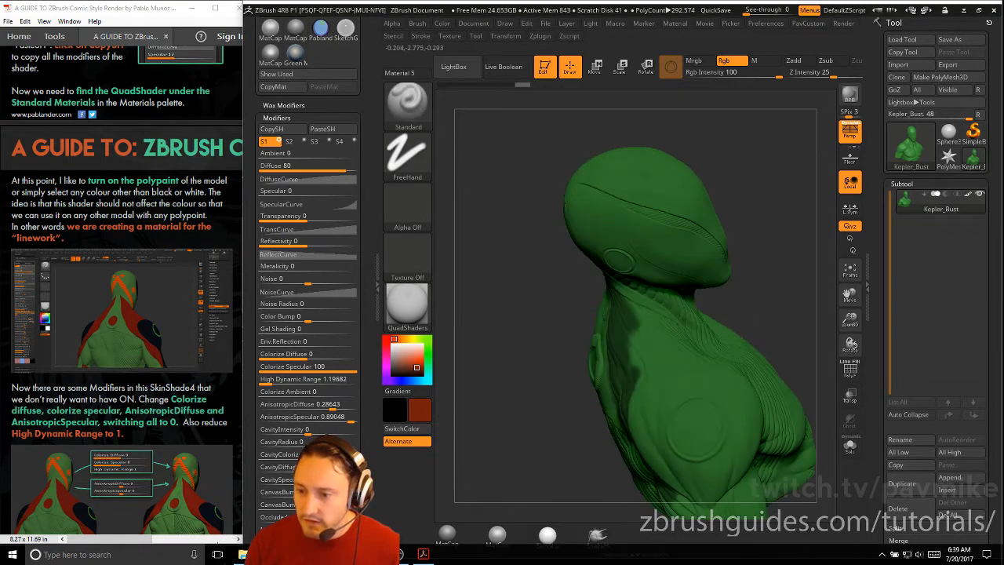
pyautogui.keyDown('ctrl'); pyautogui.moveTo(621, 306); pyautogui.dragTo(648, 314); pyautogui.keyUp('ctrl')
pyautogui.moveTo(768, 279)
pyautogui.mouseDown()
pyautogui.moveTo(667, 196)
pyautogui.moveTo(565, 258)
pyautogui.mouseUp()
pyautogui.keyDown('ctrl'); pyautogui.moveTo(603, 308); pyautogui.dragTo(618, 335); pyautogui.keyUp('ctrl')
pyautogui.moveTo(768, 248); pyautogui.dragTo(835, 262)
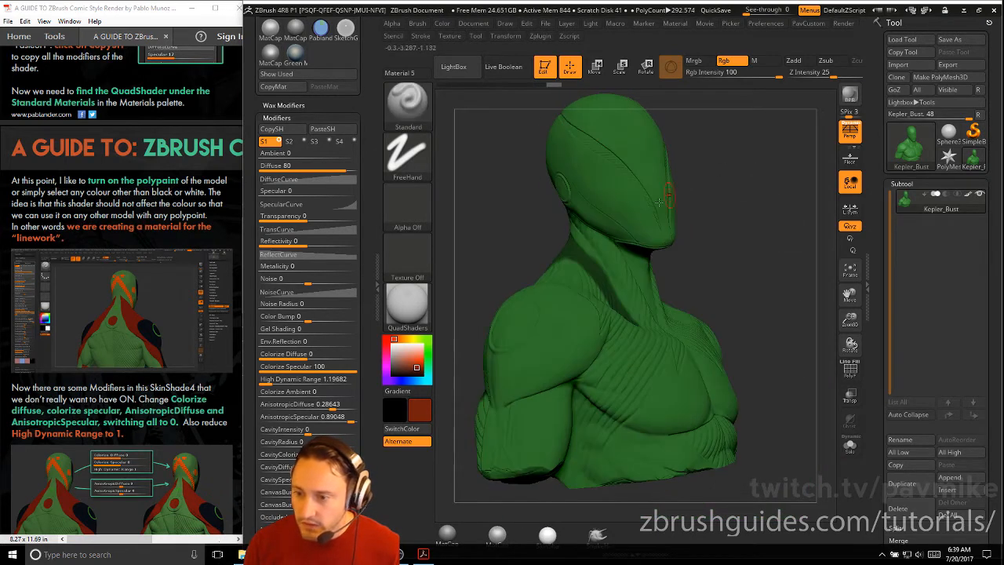
# - Try to mask a band around the shoulder from the armpit and clear that mask
pyautogui.keyDown('ctrl'); pyautogui.moveTo(565, 377); pyautogui.dragTo(628, 289); pyautogui.keyUp('ctrl')
pyautogui.moveTo(726, 235); pyautogui.dragTo(627, 219)
pyautogui.press('s')
pyautogui.moveTo(698, 221)
pyautogui.mouseDown()
pyautogui.moveTo(757, 212)
pyautogui.moveTo(729, 194)
pyautogui.moveTo(737, 202)
pyautogui.mouseUp()
pyautogui.moveTo(750, 265)
pyautogui.keyDown('alt'); pyautogui.mouseDown()
pyautogui.moveTo(733, 231)
pyautogui.moveTo(603, 301)
pyautogui.moveTo(571, 303)
pyautogui.moveTo(598, 347)
pyautogui.moveTo(635, 378)
pyautogui.moveTo(658, 424)
pyautogui.mouseUp(); pyautogui.keyUp('alt')
pyautogui.moveTo(679, 332)
pyautogui.mouseDown()
pyautogui.moveTo(648, 354)
pyautogui.moveTo(623, 254)
pyautogui.moveTo(650, 288)
pyautogui.mouseUp()
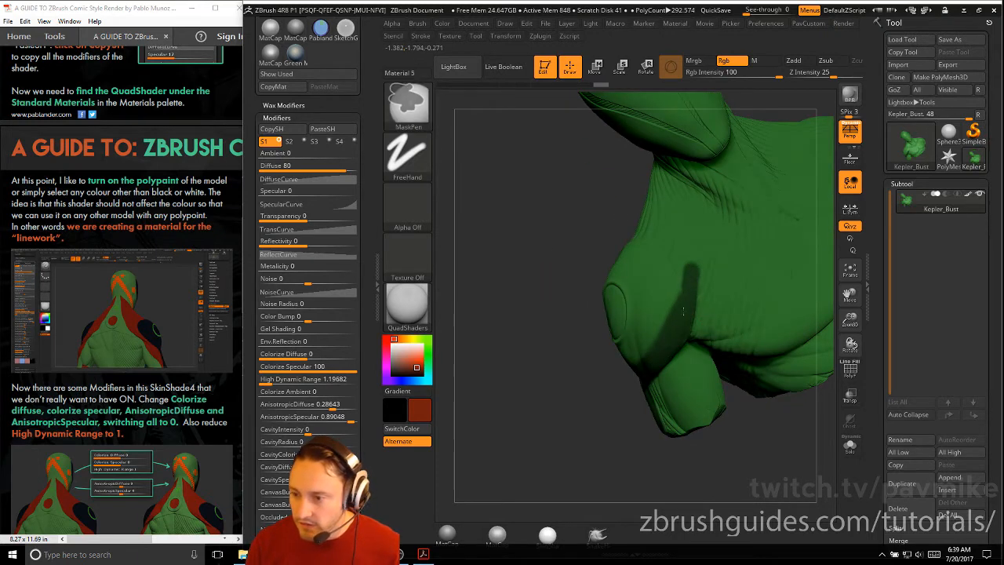
pyautogui.moveTo(522, 303); pyautogui.dragTo(581, 246)
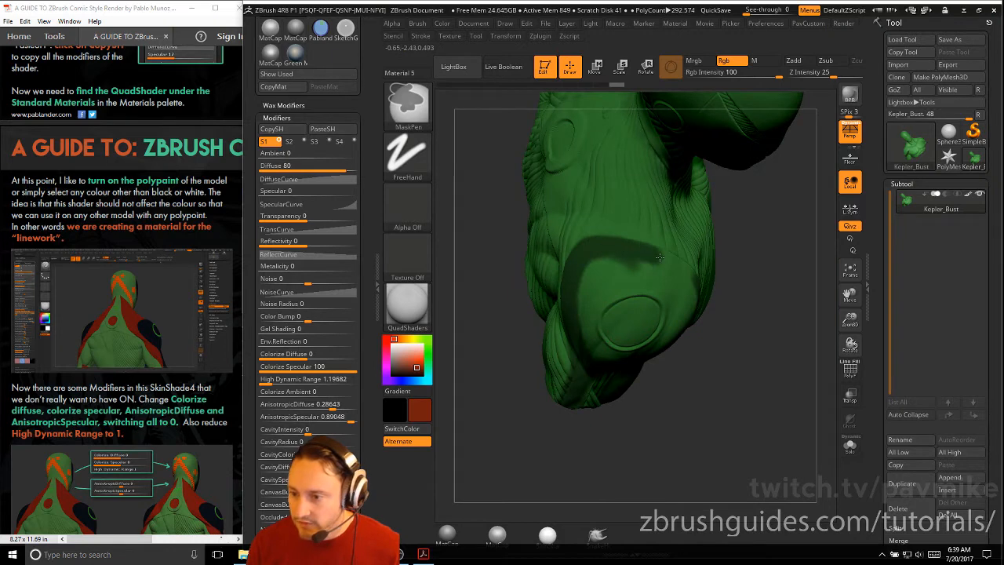
pyautogui.moveTo(687, 282); pyautogui.dragTo(674, 284)
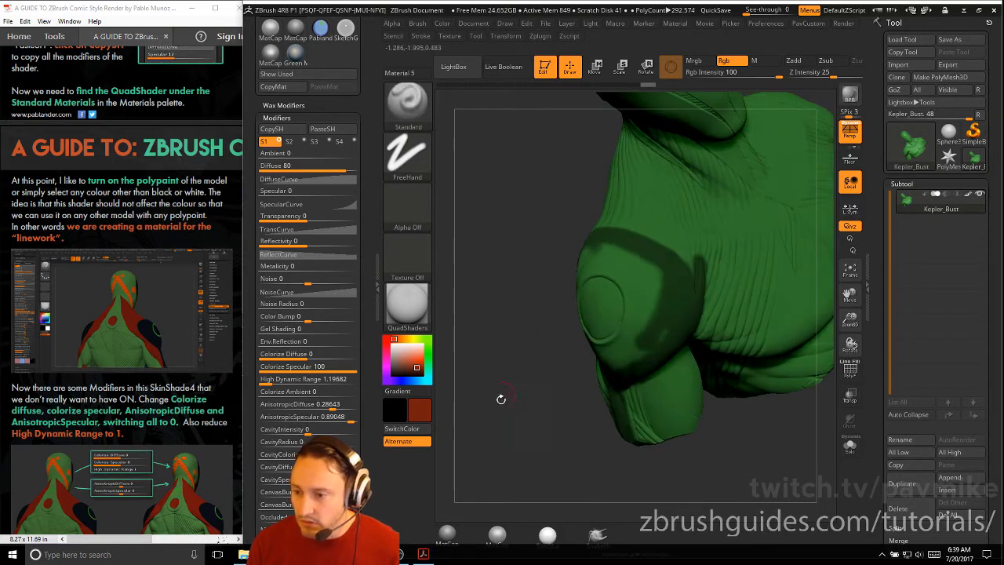
pyautogui.moveTo(505, 399)
pyautogui.mouseDown()
pyautogui.moveTo(588, 275)
pyautogui.moveTo(590, 345)
pyautogui.moveTo(610, 337)
pyautogui.mouseUp()
pyautogui.moveTo(694, 317); pyautogui.dragTo(768, 280)
pyautogui.keyDown('ctrl'); pyautogui.moveTo(513, 212); pyautogui.dragTo(532, 339); pyautogui.keyUp('ctrl')
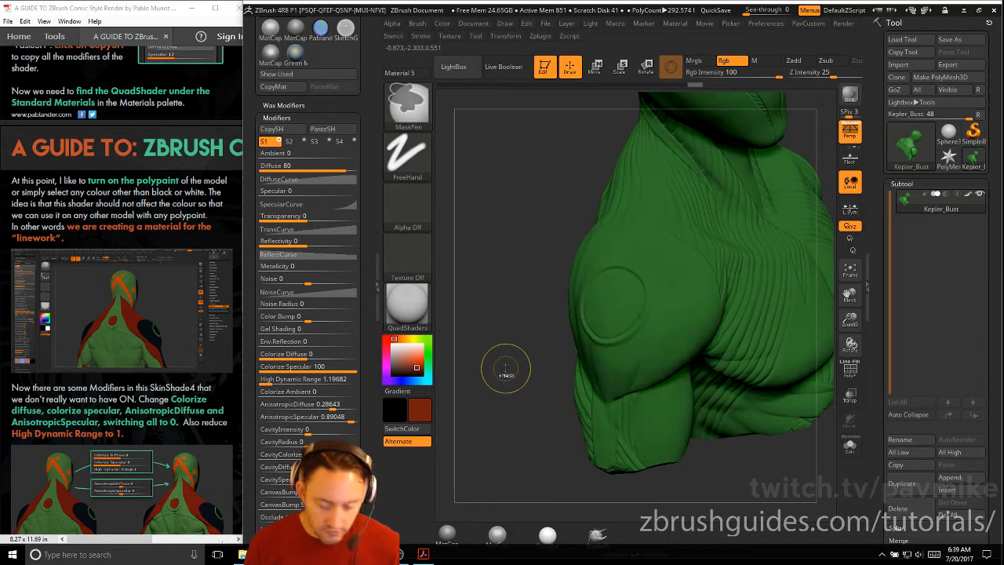
# - Subdivide the bust to SDiv 2 and show its Geometry settings
pyautogui.hotkey('ctrl', 'd')
pyautogui.moveTo(885, 356); pyautogui.dragTo(893, 206)
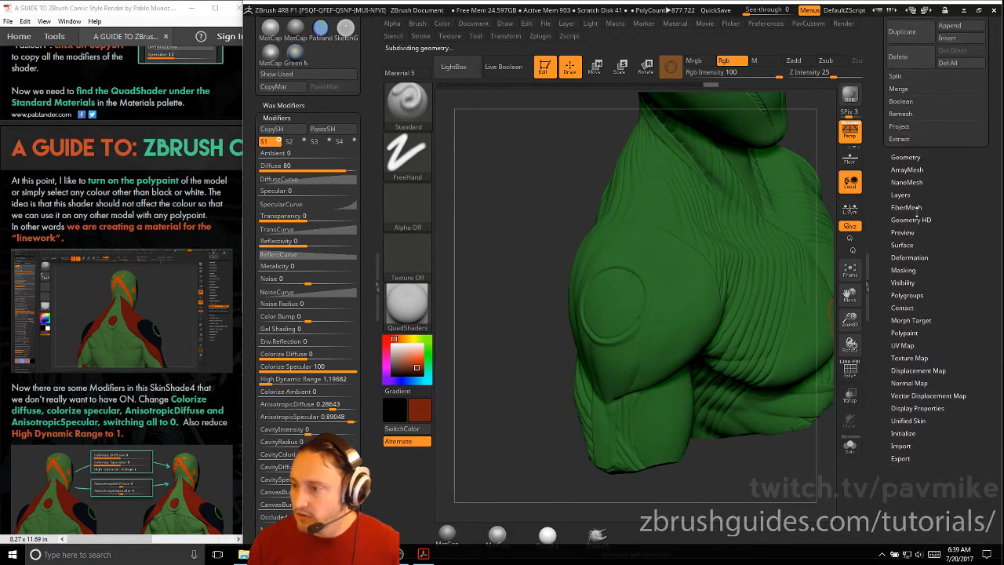
pyautogui.click(910, 156)
# - Mask the entire shoulder cap on the subdivided bust, including a strip up along the armpit
pyautogui.moveTo(534, 314)
pyautogui.mouseDown()
pyautogui.moveTo(696, 269)
pyautogui.moveTo(643, 282)
pyautogui.moveTo(608, 252)
pyautogui.moveTo(582, 267)
pyautogui.moveTo(587, 343)
pyautogui.moveTo(613, 391)
pyautogui.mouseUp()
pyautogui.moveTo(743, 369); pyautogui.dragTo(623, 358)
pyautogui.keyDown('ctrl'); pyautogui.moveTo(629, 404); pyautogui.dragTo(710, 373); pyautogui.keyUp('ctrl')
pyautogui.moveTo(681, 370); pyautogui.dragTo(708, 361, button='right')
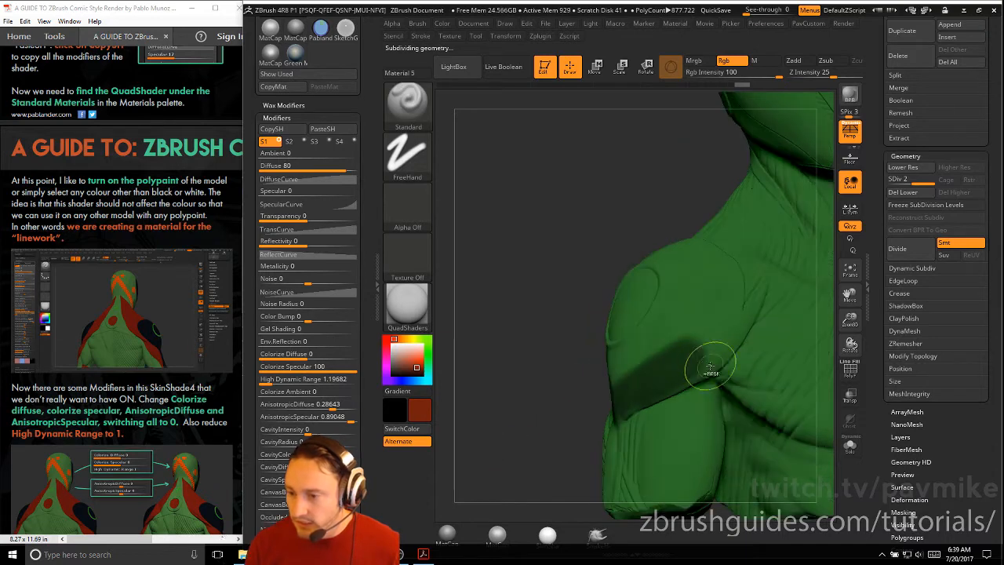
pyautogui.moveTo(710, 364)
pyautogui.keyDown('ctrl'); pyautogui.mouseDown()
pyautogui.moveTo(700, 362)
pyautogui.moveTo(758, 293)
pyautogui.moveTo(717, 268)
pyautogui.mouseUp(); pyautogui.keyUp('ctrl')
pyautogui.moveTo(593, 235)
pyautogui.mouseDown()
pyautogui.moveTo(666, 270)
pyautogui.moveTo(646, 217)
pyautogui.moveTo(589, 322)
pyautogui.moveTo(676, 354)
pyautogui.moveTo(726, 322)
pyautogui.moveTo(713, 310)
pyautogui.mouseUp()
pyautogui.moveTo(472, 380); pyautogui.dragTo(527, 362)
pyautogui.moveTo(592, 362)
pyautogui.keyDown('ctrl'); pyautogui.mouseDown()
pyautogui.moveTo(593, 329)
pyautogui.moveTo(615, 334)
pyautogui.mouseUp(); pyautogui.keyUp('ctrl')
pyautogui.moveTo(518, 337); pyautogui.dragTo(667, 302)
pyautogui.press('ctrl')
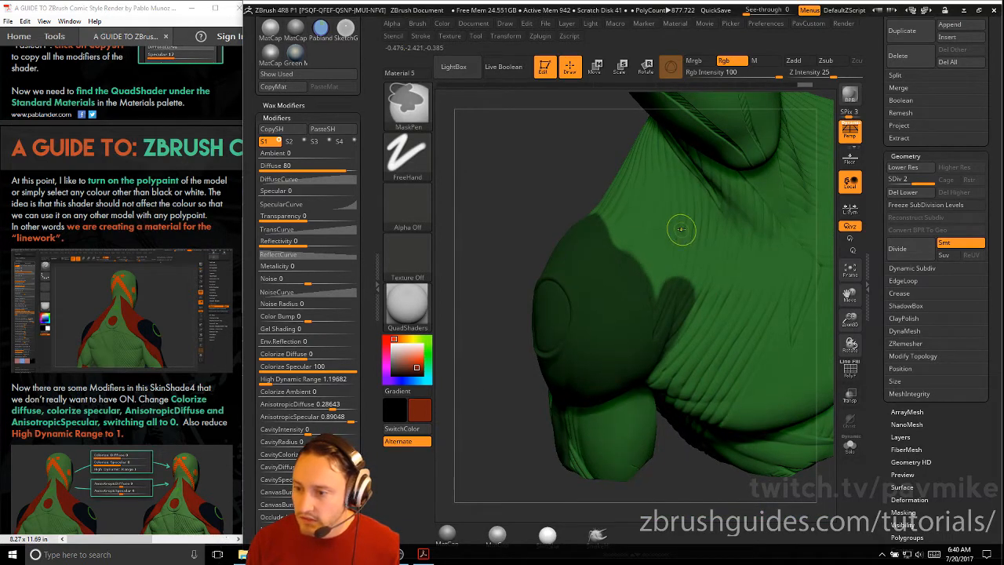
# - Open the bust's Masking options and bring the mask sharpening controls into view
pyautogui.moveTo(882, 438); pyautogui.dragTo(881, 358)
pyautogui.click(902, 387)
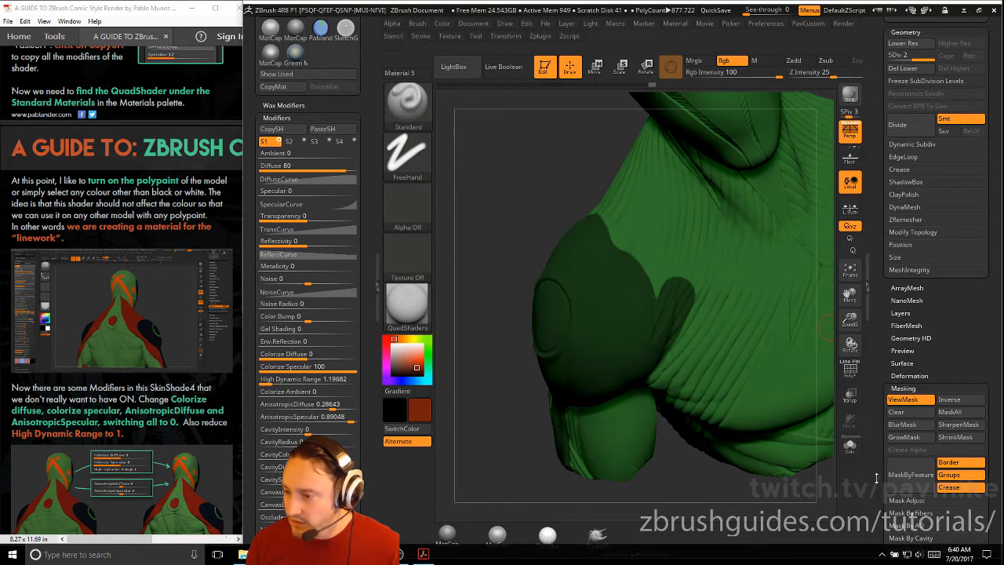
pyautogui.moveTo(876, 478); pyautogui.dragTo(876, 367)
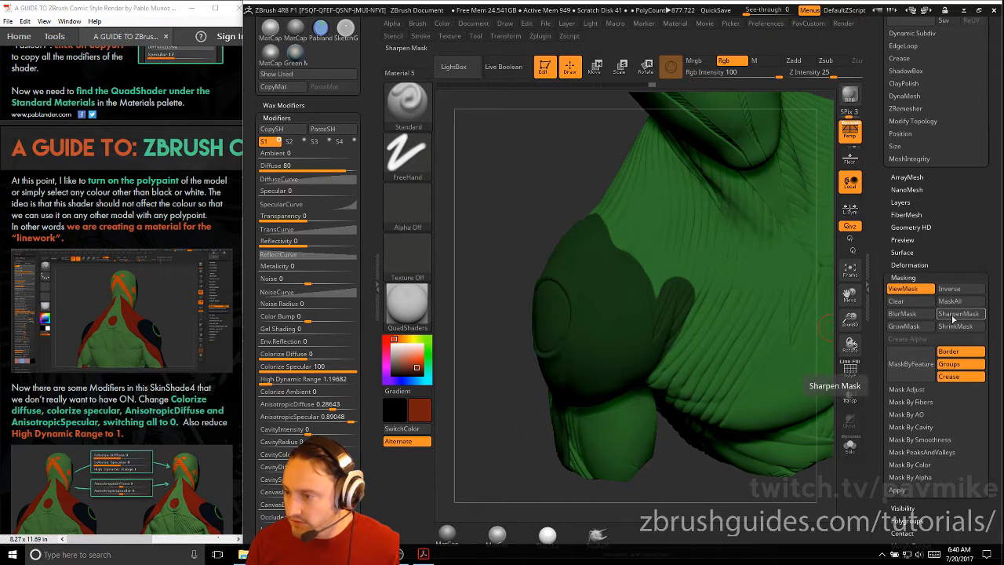
# - Check the shoulder mask's border and unmask a gap between the shoulder cap and the armpit strip
pyautogui.moveTo(509, 280); pyautogui.dragTo(627, 284)
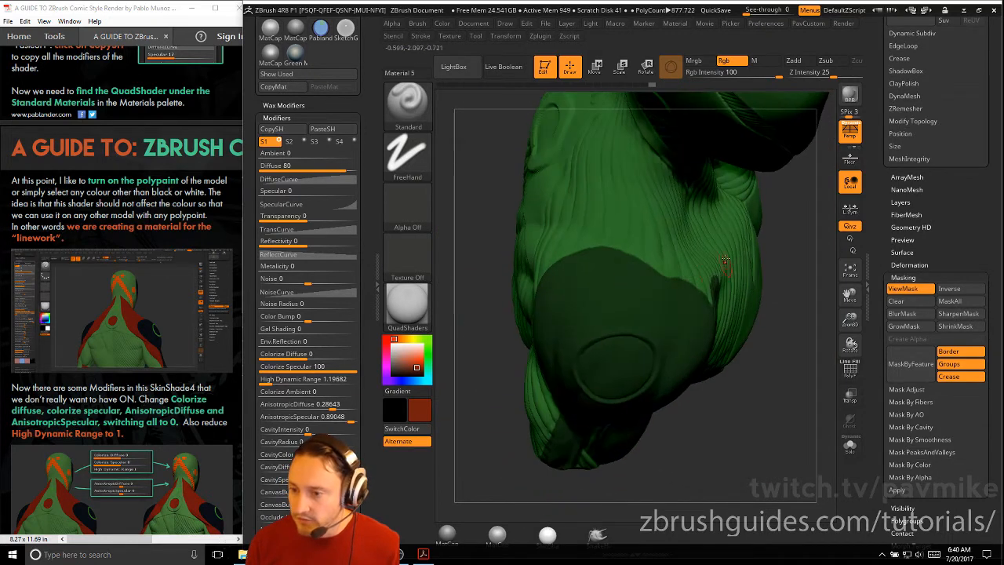
pyautogui.press('ctrl')
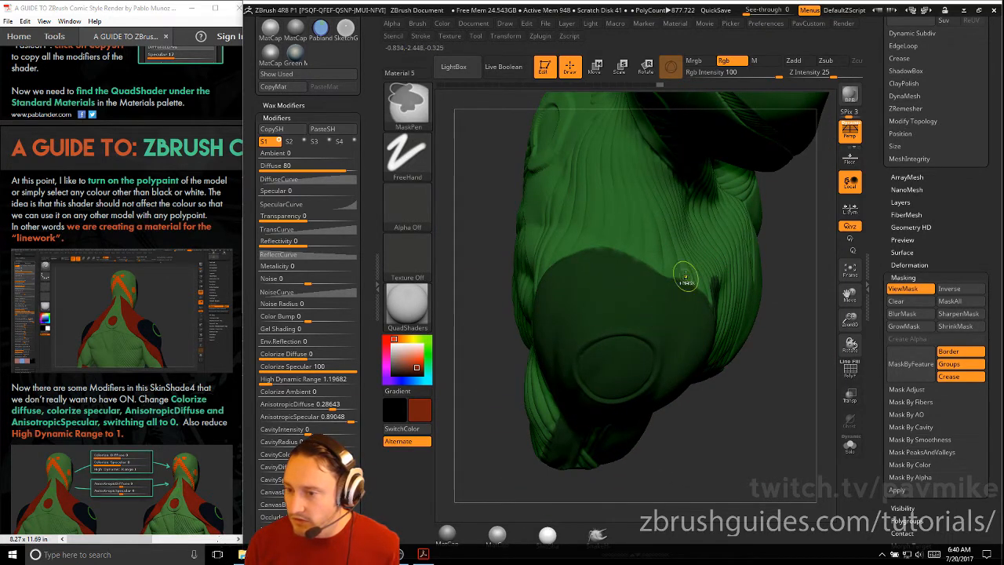
pyautogui.moveTo(781, 313); pyautogui.dragTo(666, 286)
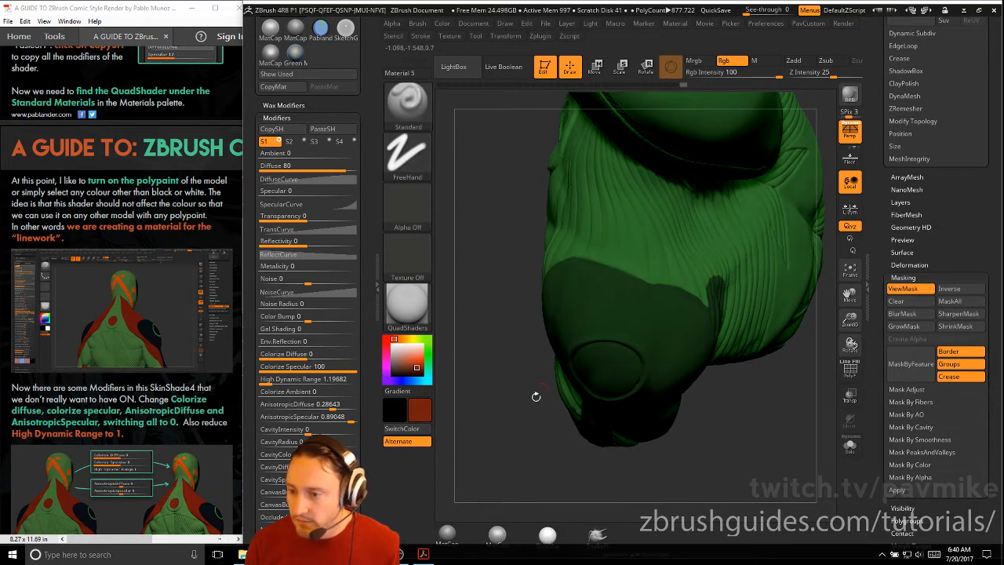
pyautogui.moveTo(534, 397)
pyautogui.mouseDown()
pyautogui.moveTo(502, 327)
pyautogui.moveTo(574, 312)
pyautogui.mouseUp()
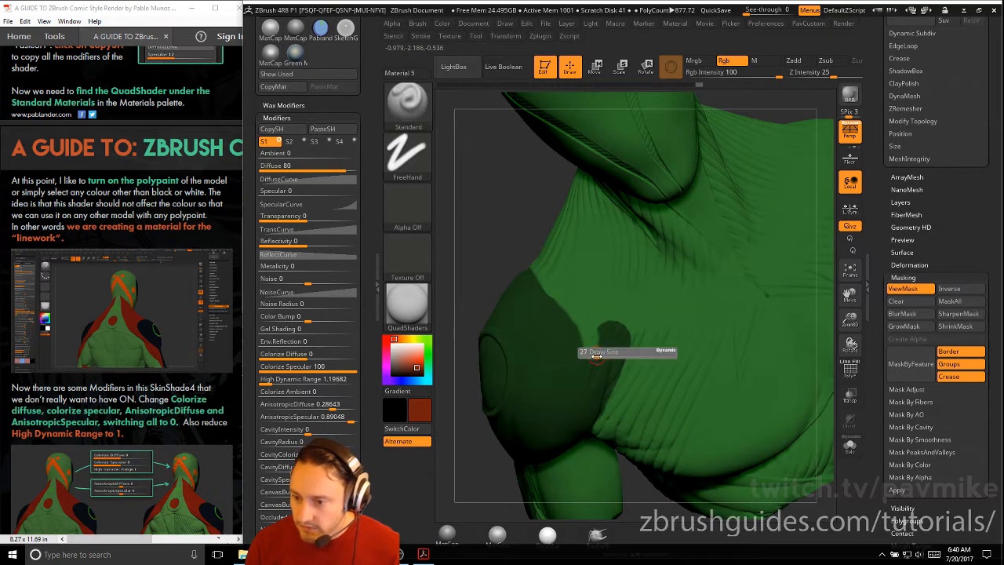
pyautogui.keyDown('ctrl'); pyautogui.keyDown('alt'); pyautogui.moveTo(592, 380); pyautogui.dragTo(606, 323); pyautogui.keyUp('alt'); pyautogui.keyUp('ctrl')
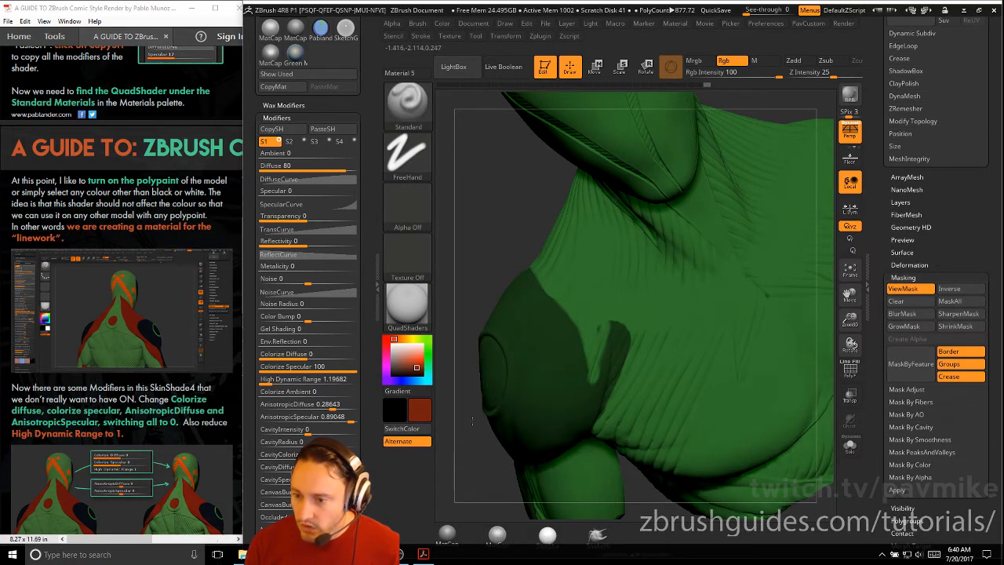
# - Trim the mask's chest-side edge along the armpit strip with the MaskCurve brush
pyautogui.keyDown('alt'); pyautogui.moveTo(492, 473); pyautogui.dragTo(498, 298); pyautogui.keyUp('alt')
pyautogui.keyDown('ctrl'); pyautogui.click(407, 106); pyautogui.keyUp('ctrl')
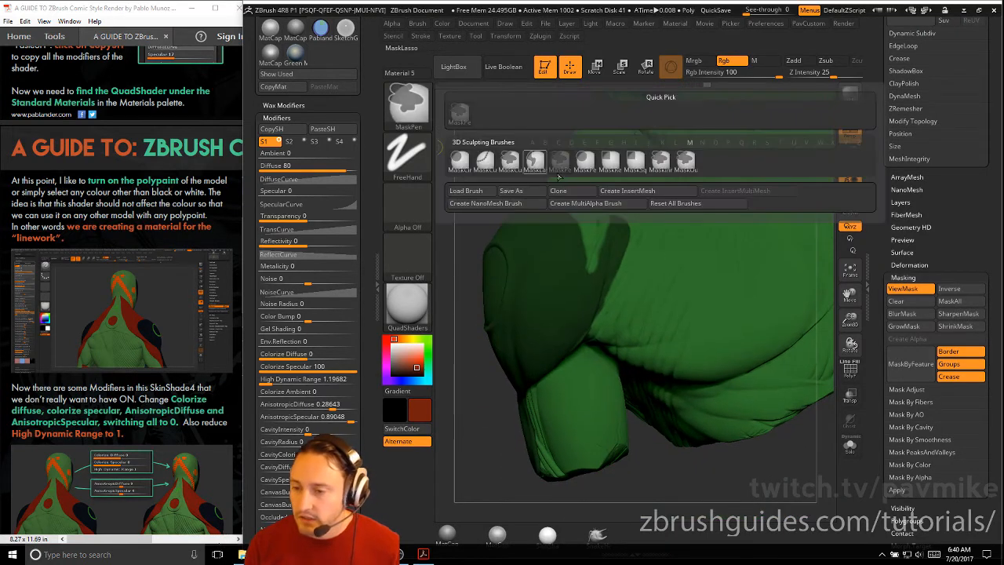
pyautogui.keyDown('ctrl'); pyautogui.click(484, 162); pyautogui.keyUp('ctrl')
pyautogui.moveTo(628, 167)
pyautogui.keyDown('ctrl'); pyautogui.mouseDown()
pyautogui.moveTo(625, 310)
pyautogui.moveTo(612, 247)
pyautogui.moveTo(587, 342)
pyautogui.mouseUp(); pyautogui.keyUp('ctrl')
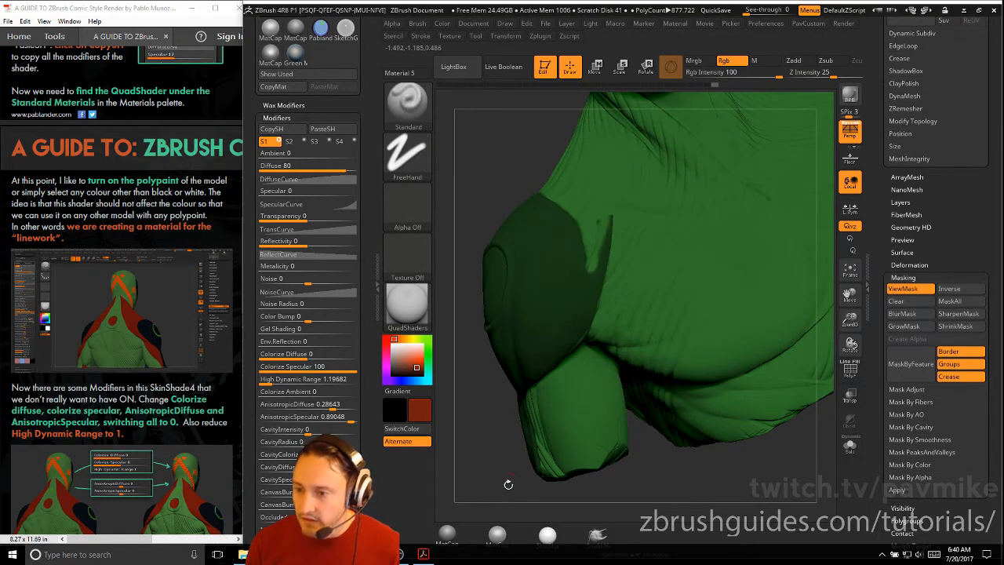
# - Clean up the mask's edges in the gap between the shoulder cap and the armpit strip with the MaskPen brush
pyautogui.keyDown('ctrl'); pyautogui.click(418, 114); pyautogui.keyUp('ctrl')
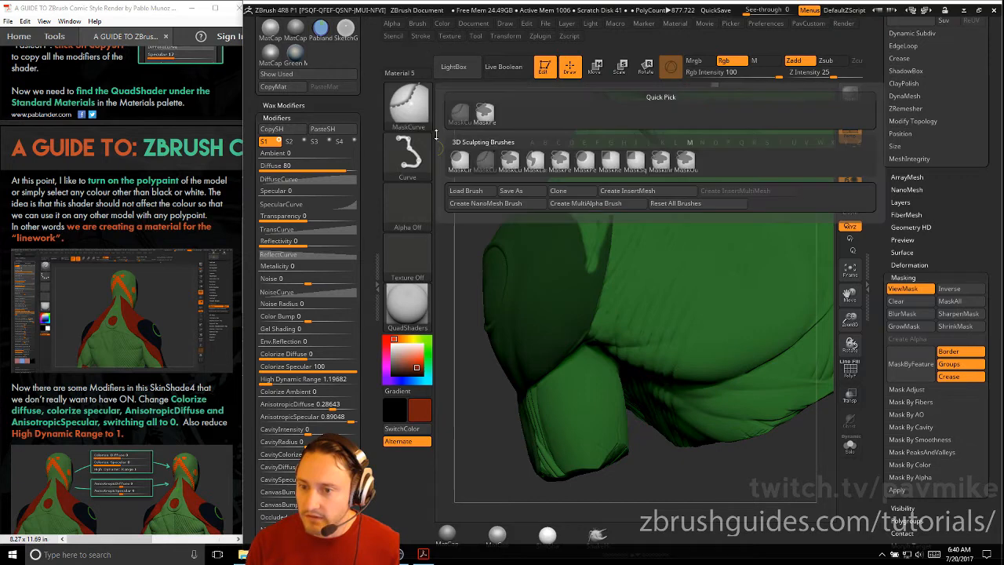
pyautogui.keyDown('ctrl'); pyautogui.click(484, 114); pyautogui.keyUp('ctrl')
pyautogui.moveTo(468, 203); pyautogui.dragTo(471, 218)
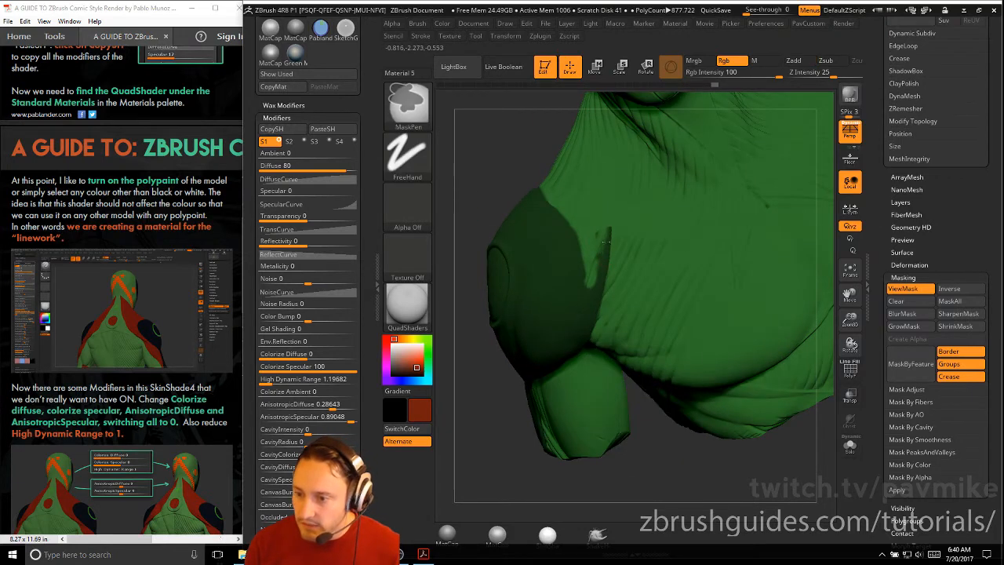
pyautogui.keyDown('ctrl'); pyautogui.moveTo(605, 241); pyautogui.dragTo(592, 291); pyautogui.keyUp('ctrl')
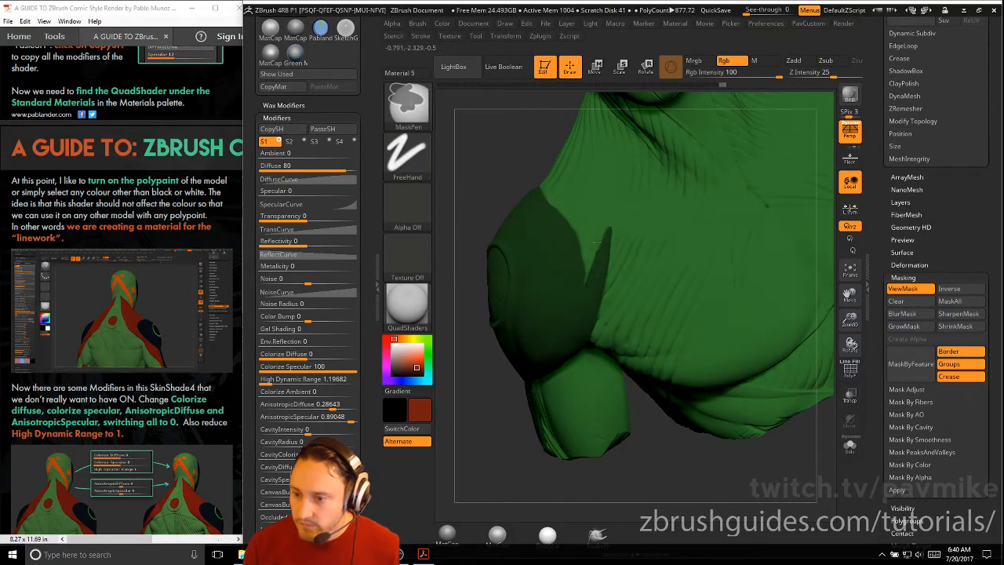
pyautogui.keyDown('ctrl'); pyautogui.moveTo(597, 242); pyautogui.dragTo(588, 270); pyautogui.keyUp('ctrl')
# - Tidy the mask's edge along the strip that runs down the outside of the upper arm
pyautogui.moveTo(487, 196)
pyautogui.mouseDown()
pyautogui.moveTo(549, 243)
pyautogui.moveTo(736, 289)
pyautogui.moveTo(712, 257)
pyautogui.moveTo(518, 295)
pyautogui.moveTo(550, 289)
pyautogui.mouseUp()
pyautogui.moveTo(715, 251)
pyautogui.mouseDown()
pyautogui.moveTo(773, 220)
pyautogui.moveTo(911, 514)
pyautogui.moveTo(831, 455)
pyautogui.moveTo(734, 407)
pyautogui.mouseUp()
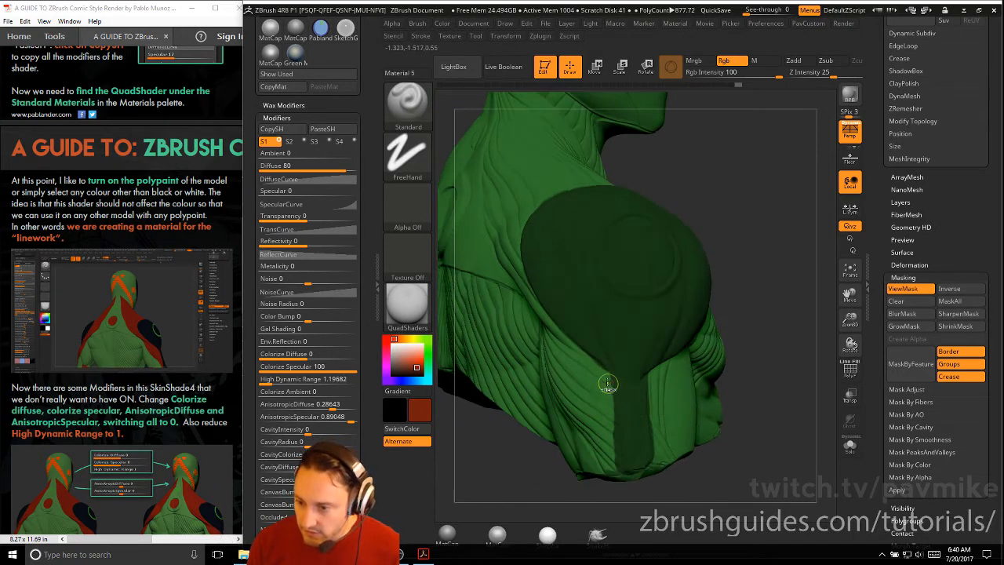
pyautogui.press('ctrl')
pyautogui.keyDown('ctrl'); pyautogui.keyDown('alt'); pyautogui.moveTo(610, 422); pyautogui.dragTo(614, 465); pyautogui.keyUp('alt'); pyautogui.keyUp('ctrl')
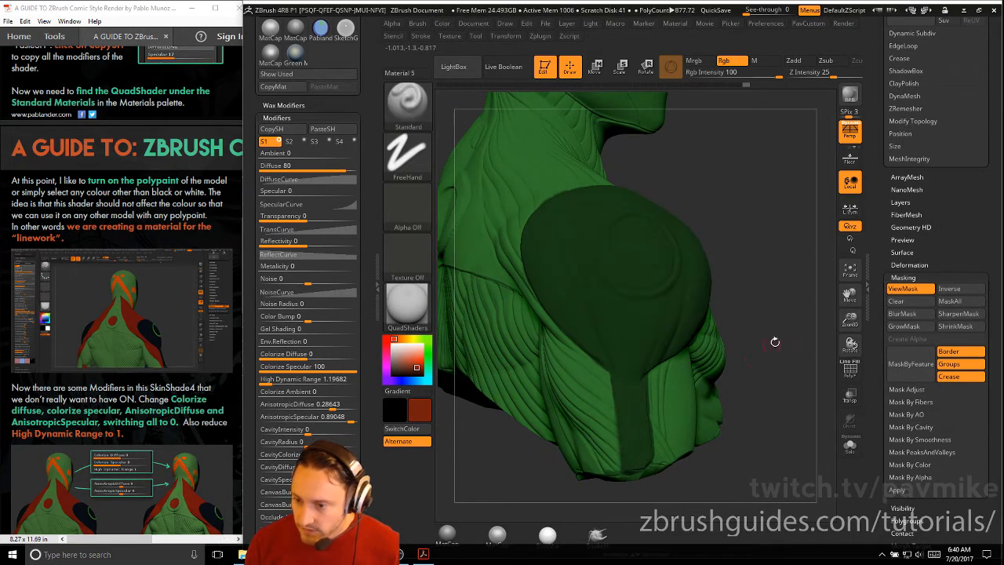
# - Invert the mask to fill the shoulder cap and arm strip with dark red (R 115, G 31, B 14), and hide the mask display
pyautogui.moveTo(774, 341)
pyautogui.mouseDown()
pyautogui.moveTo(651, 407)
pyautogui.moveTo(661, 472)
pyautogui.mouseUp()
pyautogui.moveTo(467, 366); pyautogui.dragTo(762, 277)
pyautogui.press('ctrl')
pyautogui.keyDown('ctrl'); pyautogui.click(771, 261); pyautogui.keyUp('ctrl')
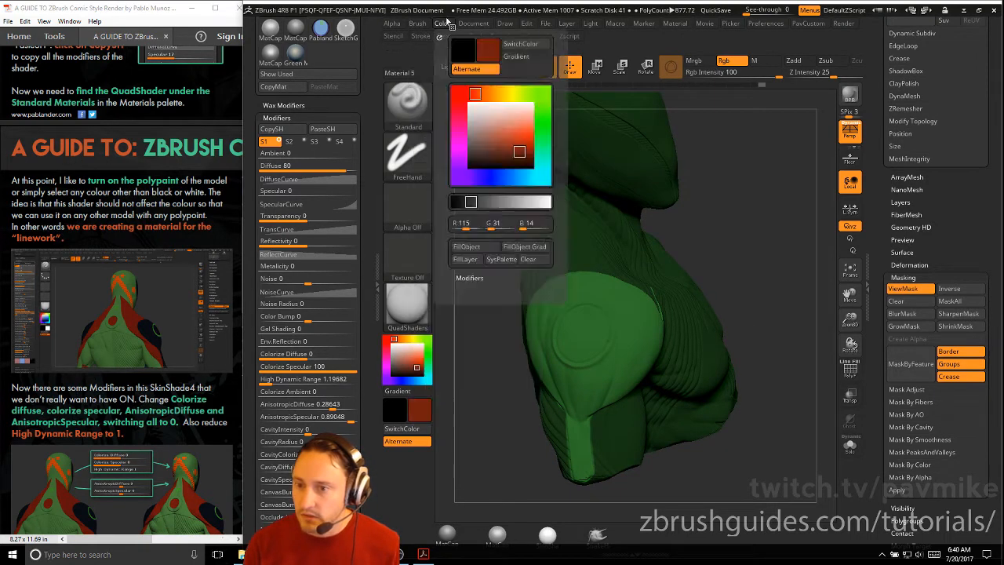
pyautogui.moveTo(445, 27)
pyautogui.click(466, 246)
pyautogui.hotkey('ctrl', 'h')
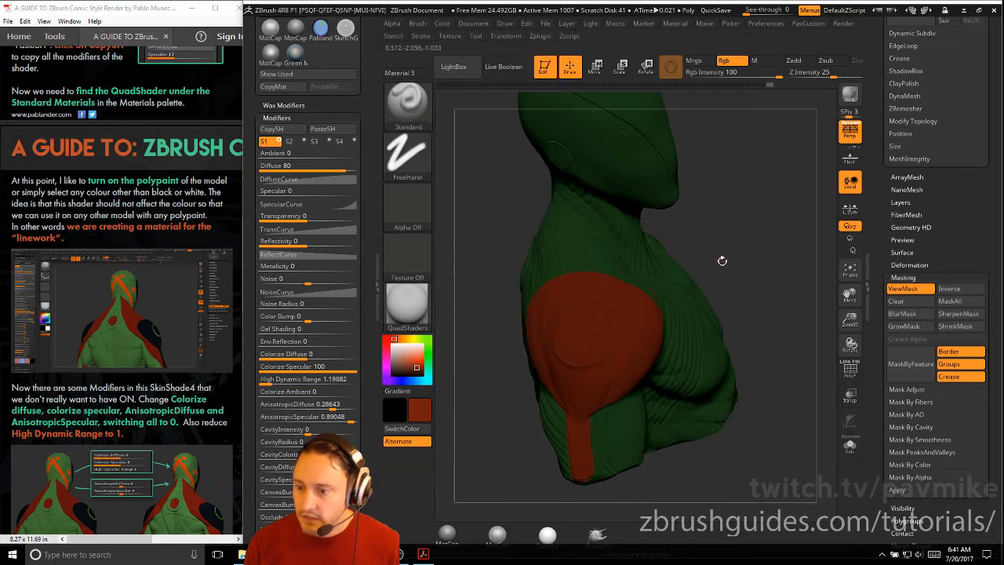
pyautogui.moveTo(722, 260)
pyautogui.mouseDown()
pyautogui.moveTo(536, 331)
pyautogui.moveTo(499, 300)
pyautogui.mouseUp()
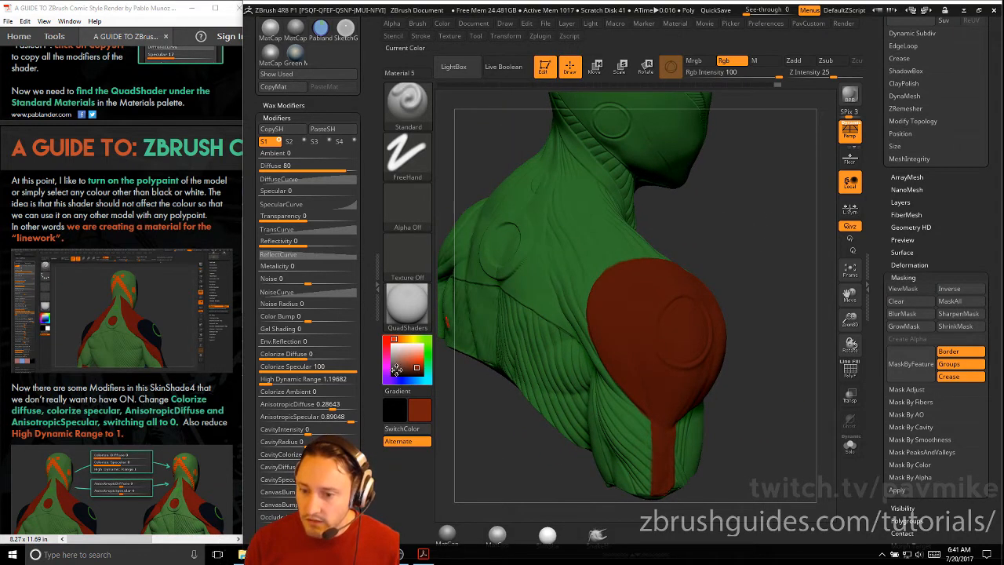
# - Try painting a black spot inside the shoulder's circle, including with a round alpha, and undo the strokes
pyautogui.moveTo(483, 337); pyautogui.dragTo(688, 331)
pyautogui.click(676, 333)
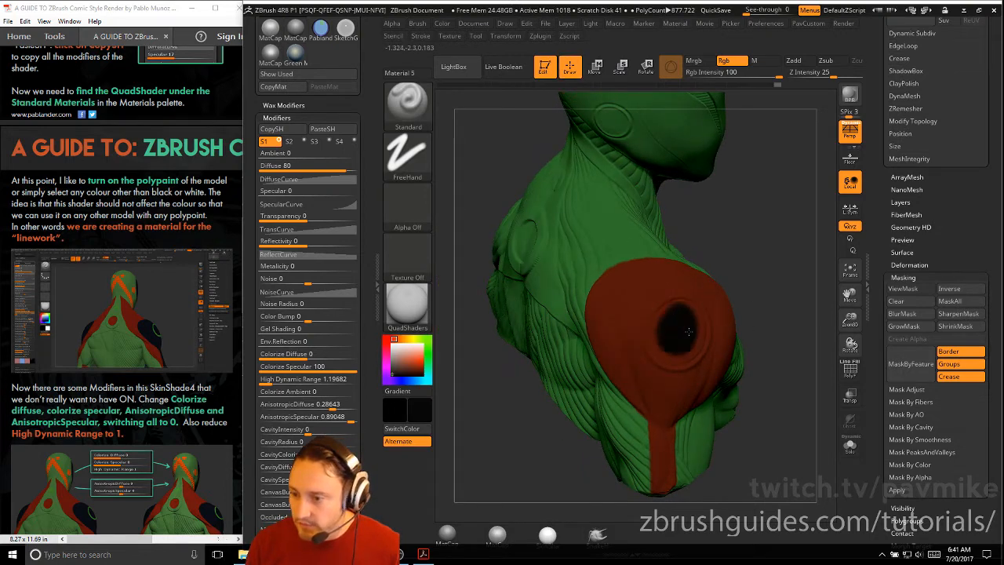
pyautogui.click(407, 210)
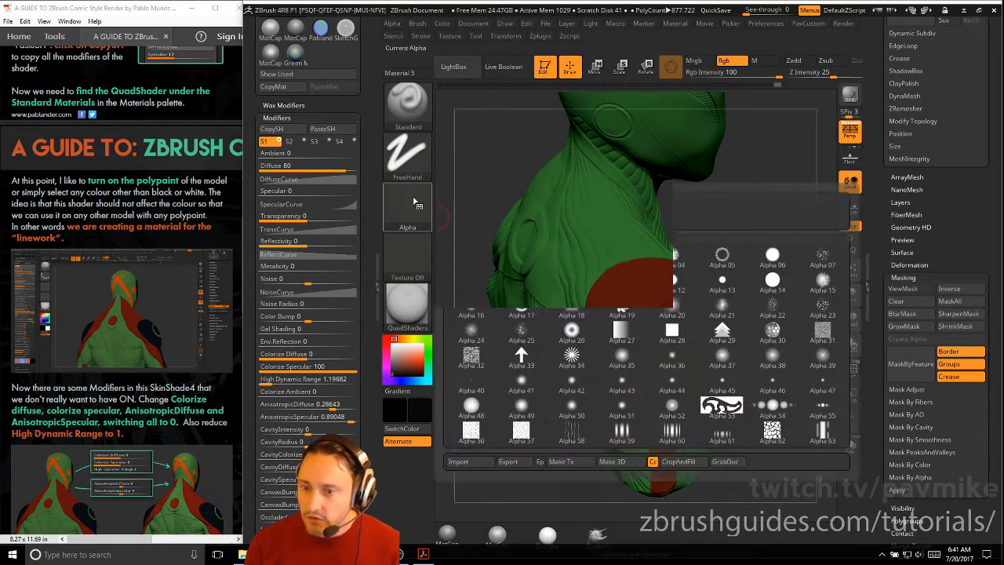
pyautogui.click(771, 258)
pyautogui.moveTo(674, 331); pyautogui.dragTo(683, 337)
pyautogui.hotkey('ctrl', 'z')
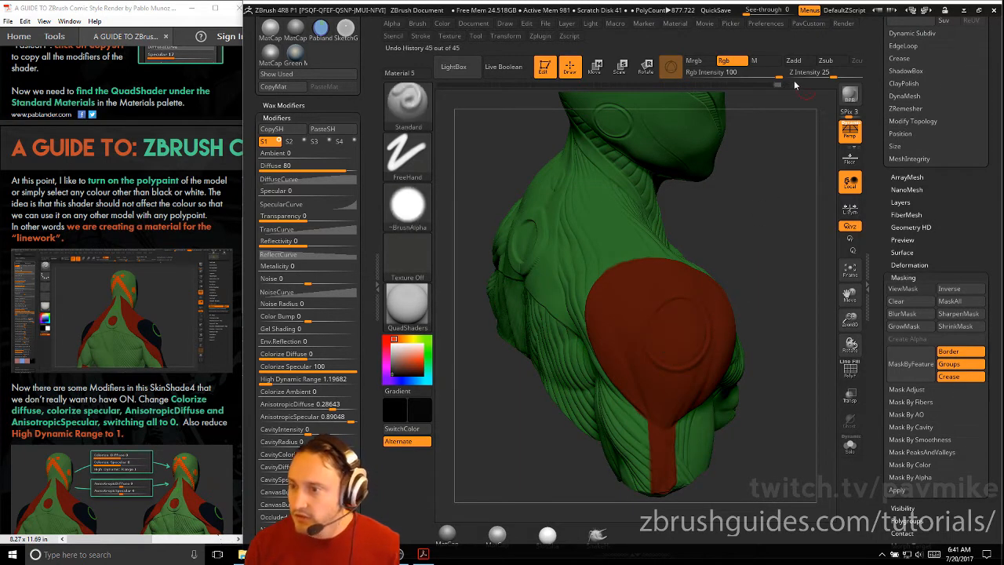
# - Paint the shoulder's circular detail solid black with Focal Shift -62 and no alpha
pyautogui.click(868, 263)
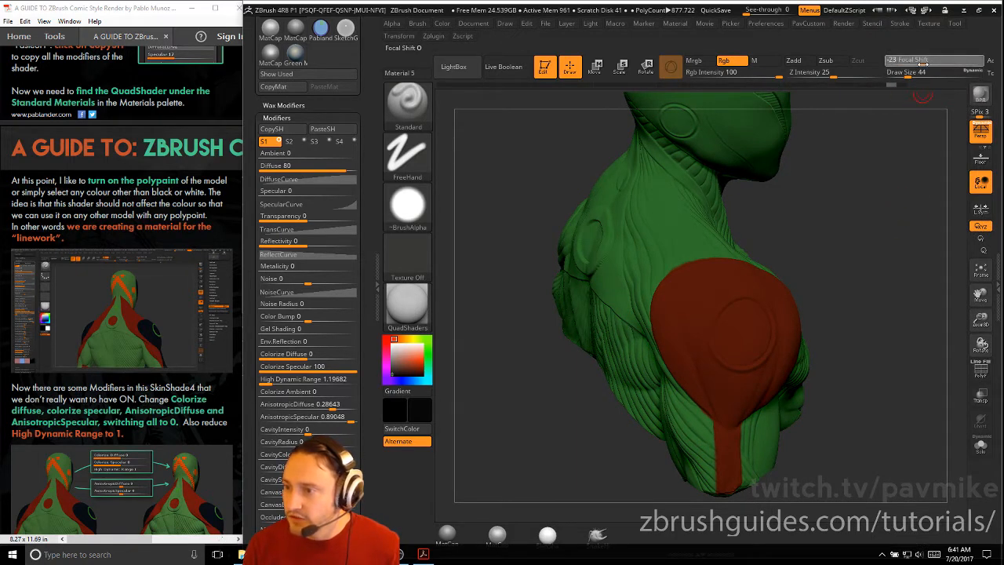
pyautogui.moveTo(910, 62); pyautogui.dragTo(906, 62)
pyautogui.moveTo(729, 336)
pyautogui.mouseDown()
pyautogui.moveTo(741, 327)
pyautogui.moveTo(730, 345)
pyautogui.moveTo(747, 345)
pyautogui.mouseUp()
pyautogui.click(407, 205)
pyautogui.click(460, 211)
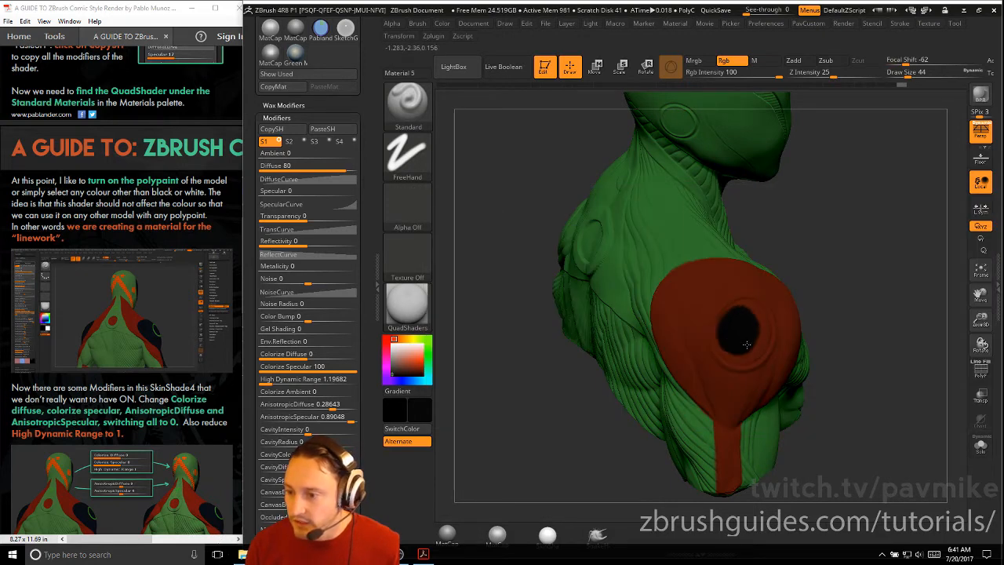
pyautogui.click(998, 157)
pyautogui.moveTo(766, 262)
pyautogui.mouseDown()
pyautogui.moveTo(623, 305)
pyautogui.moveTo(651, 335)
pyautogui.mouseUp()
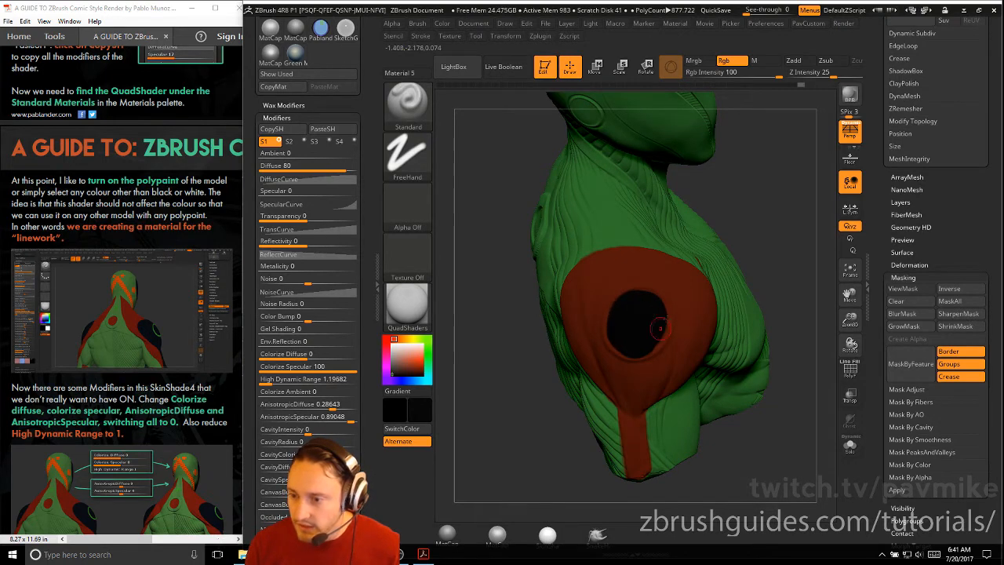
pyautogui.moveTo(659, 329); pyautogui.dragTo(661, 319, button='right')
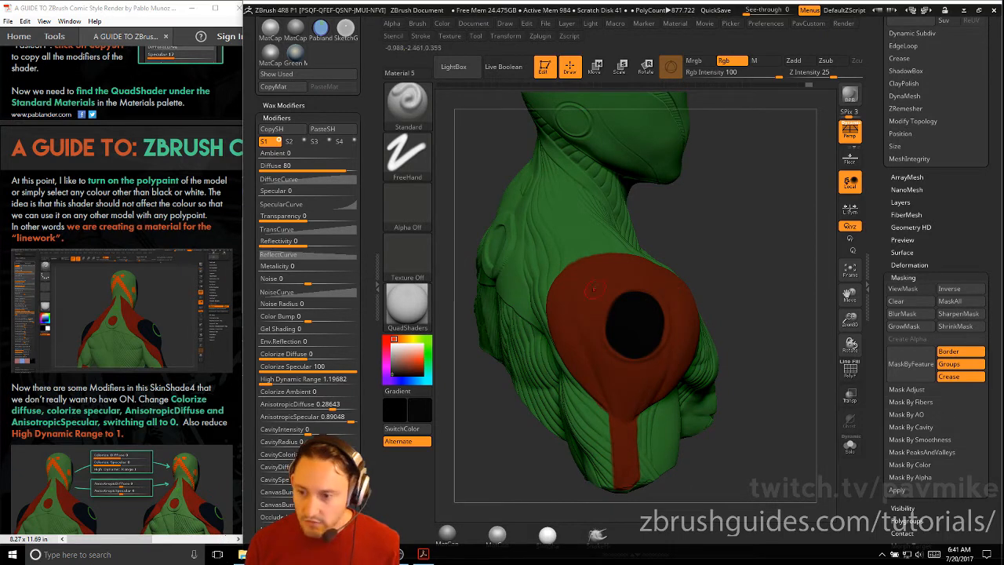
# - Pick the shoulder's red as the painting colour, set the draw size to 37 and check the painted bust
pyautogui.press('c')
pyautogui.moveTo(587, 282); pyautogui.dragTo(579, 284, button='right')
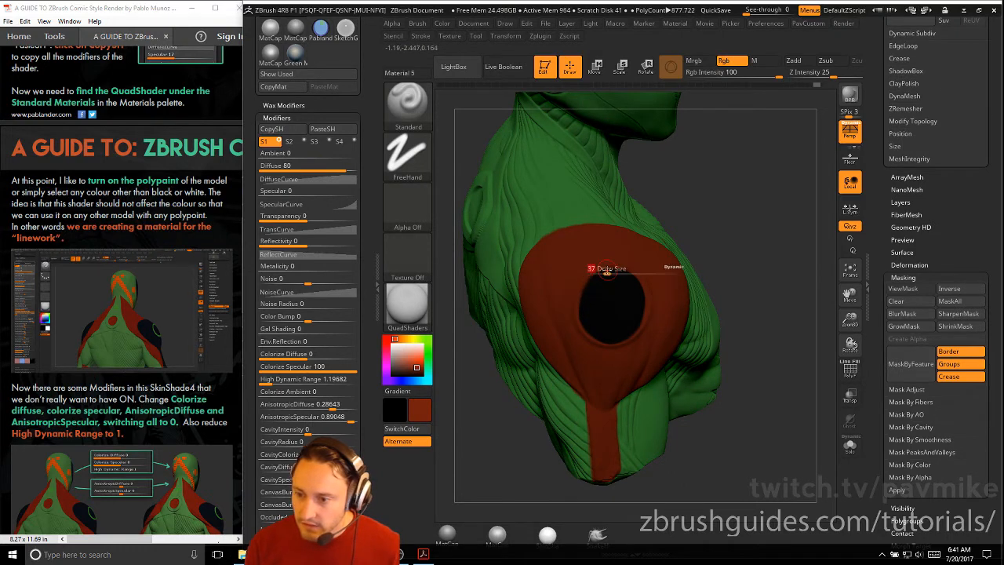
pyautogui.moveTo(760, 264); pyautogui.dragTo(754, 224, button='right')
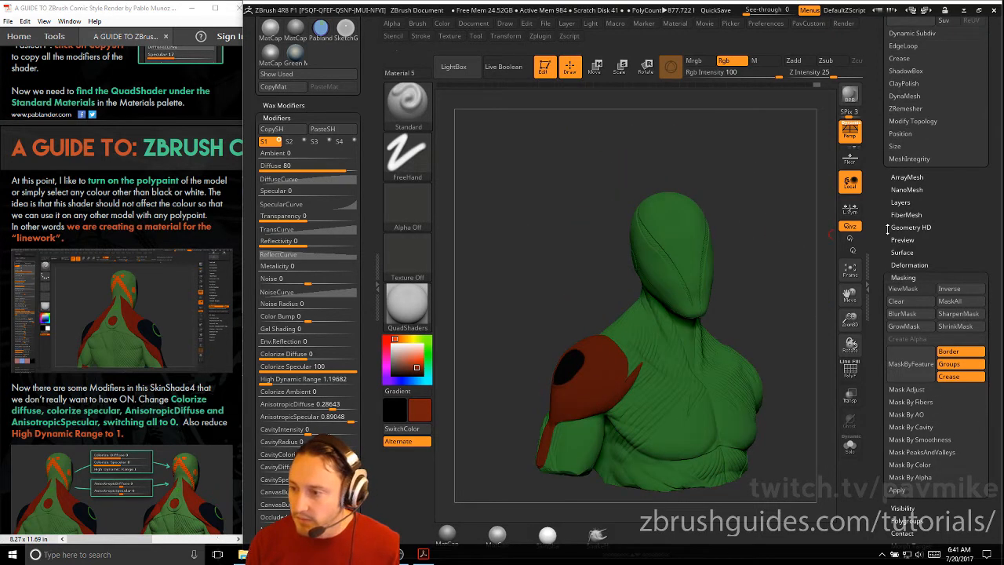
pyautogui.moveTo(887, 228); pyautogui.dragTo(889, 502)
pyautogui.keyDown('alt'); pyautogui.moveTo(789, 264); pyautogui.dragTo(769, 284, button='right'); pyautogui.keyUp('alt')
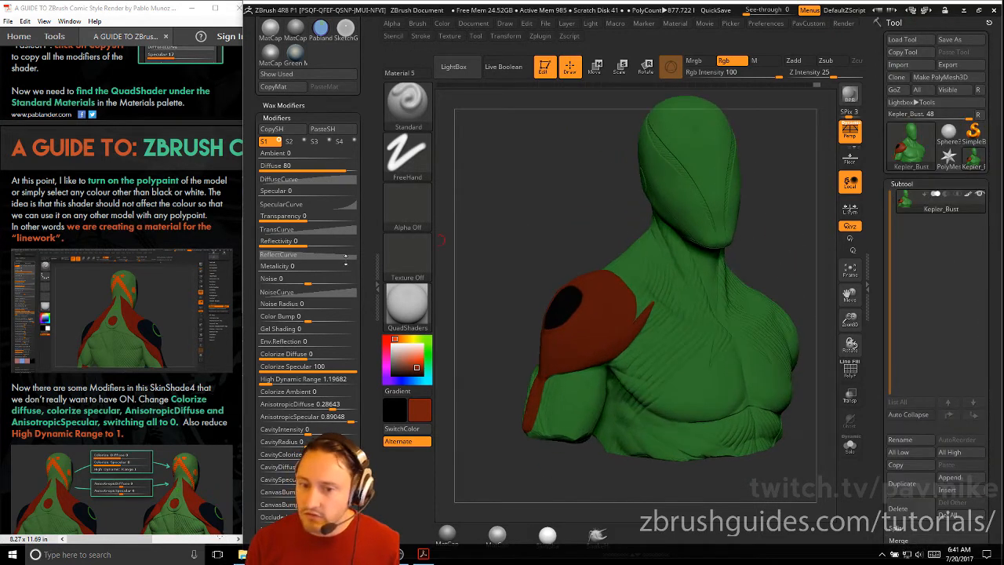
pyautogui.moveTo(516, 228); pyautogui.dragTo(497, 258, button='right')
# - Following the guide, set S1's Colorize Specular, AnisotropicDiffuse and AnisotropicSpecular to 0 and High Dynamic Range to 1
pyautogui.scroll(-3, 149, 414)
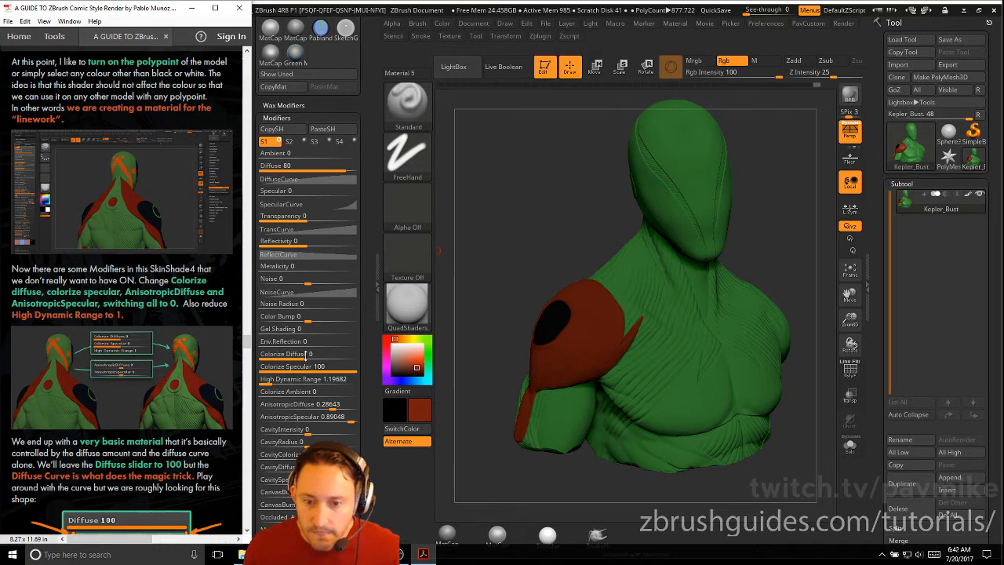
pyautogui.moveTo(251, 382); pyautogui.dragTo(258, 373)
pyautogui.click(292, 455)
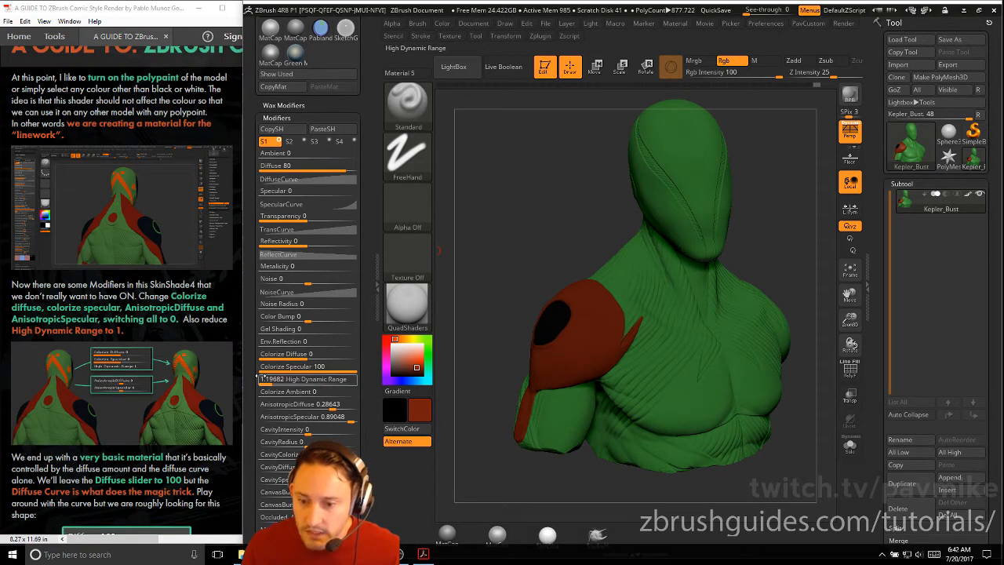
pyautogui.moveTo(322, 366); pyautogui.dragTo(306, 362)
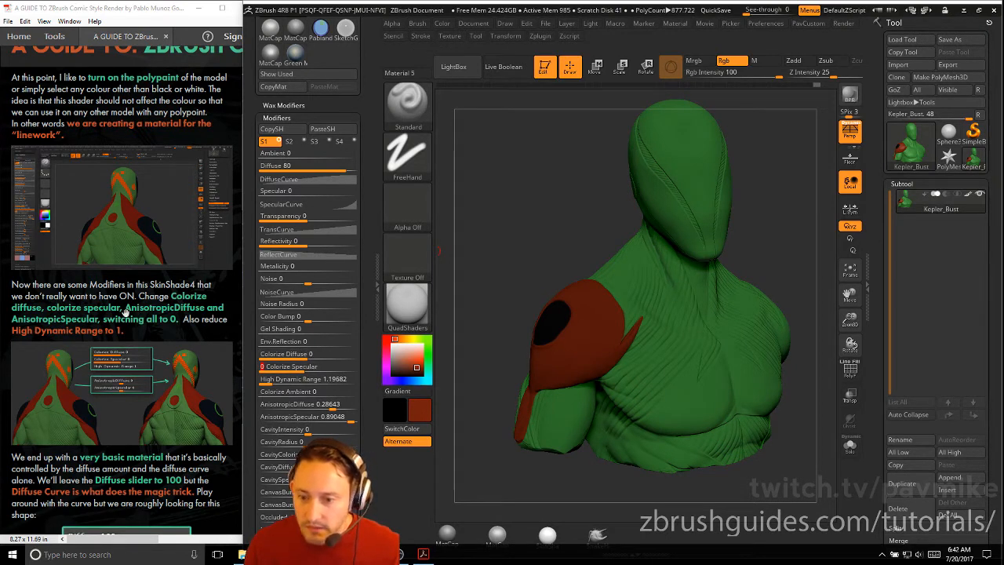
pyautogui.moveTo(312, 405); pyautogui.dragTo(309, 421)
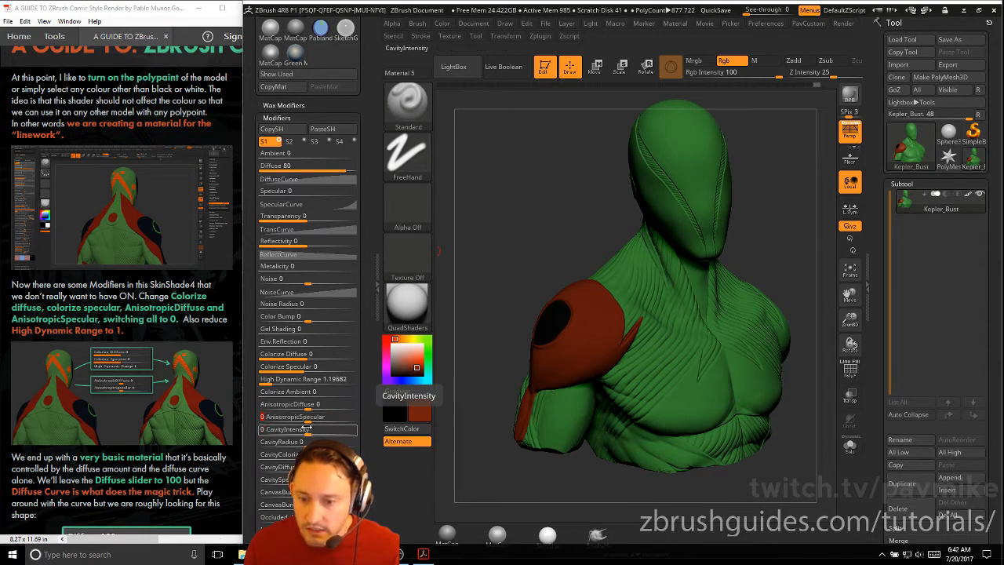
pyautogui.click(305, 378)
pyautogui.write('1')
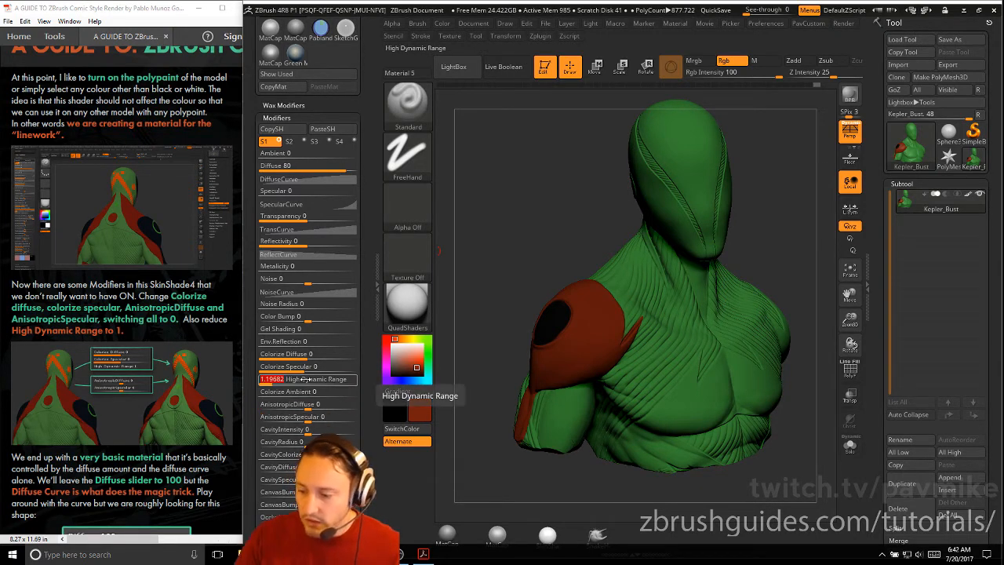
pyautogui.press('Return')
pyautogui.moveTo(541, 206); pyautogui.dragTo(521, 233)
# - Read the guide's Diffuse instructions and set S1's Diffuse to 100
pyautogui.click(132, 315)
pyautogui.scroll(-5, 132, 315)
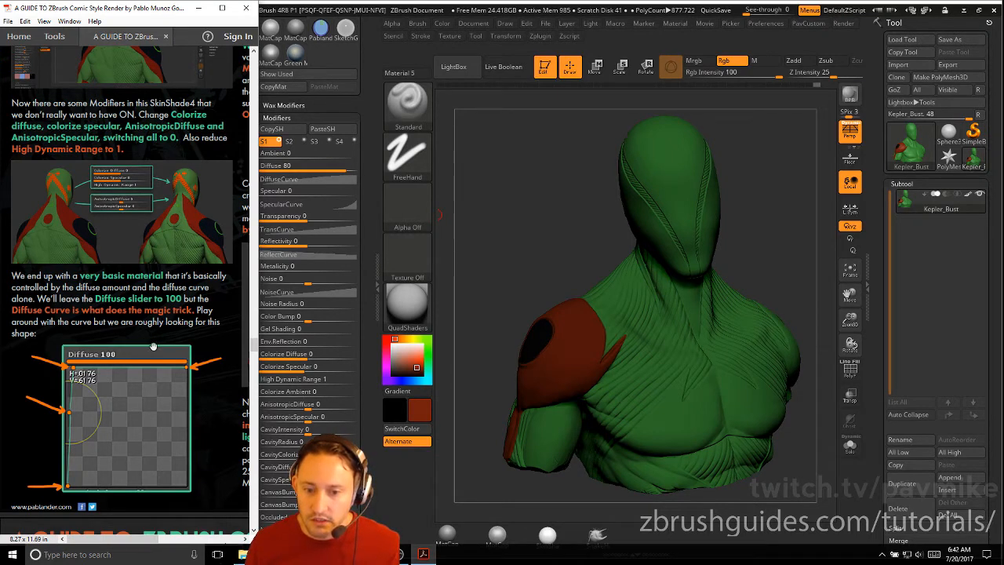
pyautogui.click(485, 149)
pyautogui.moveTo(346, 167); pyautogui.dragTo(359, 166)
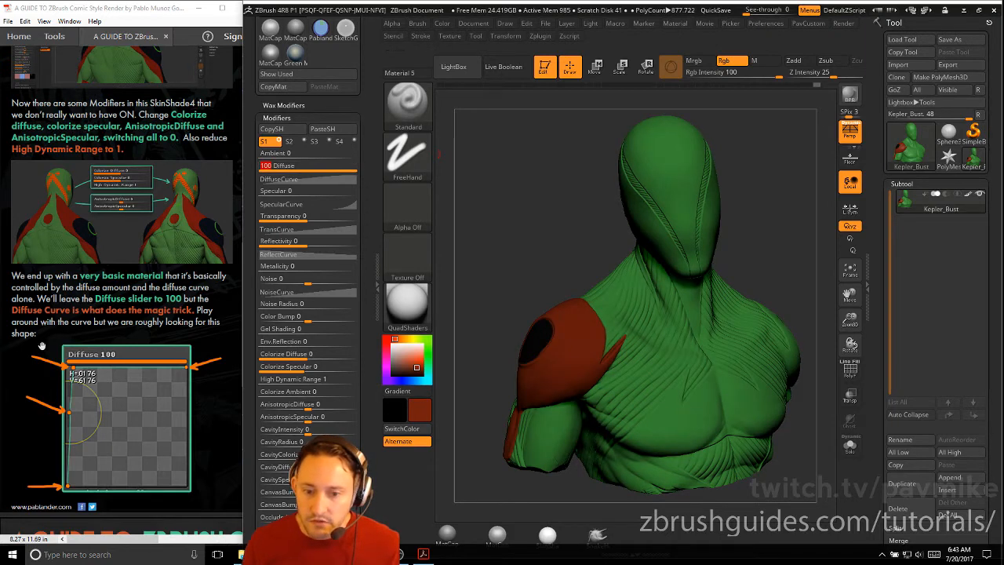
# - Bring the guide's target curve shape fully into view and open S1's DiffuseCurve for editing
pyautogui.click(42, 345)
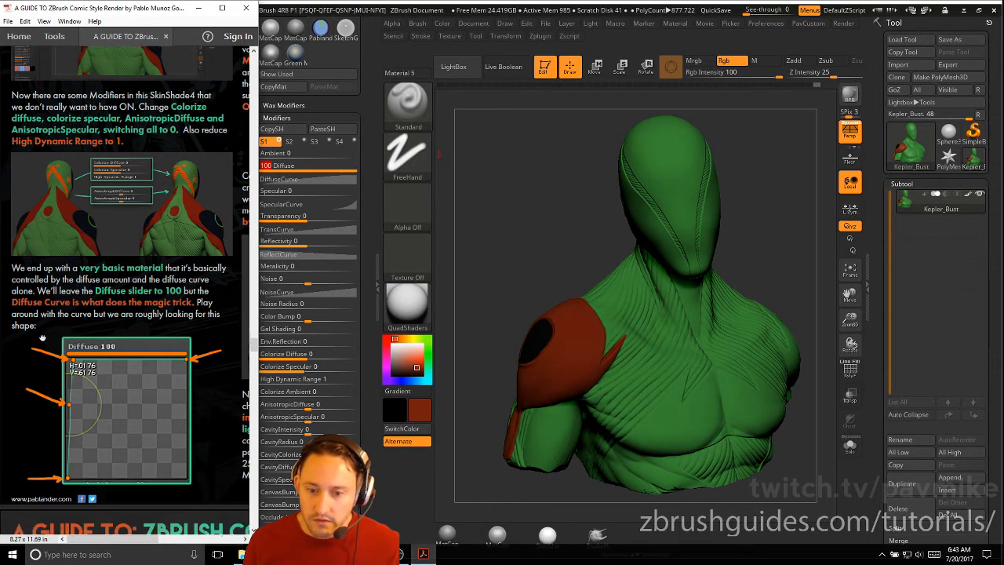
pyautogui.scroll(-1, 47, 337)
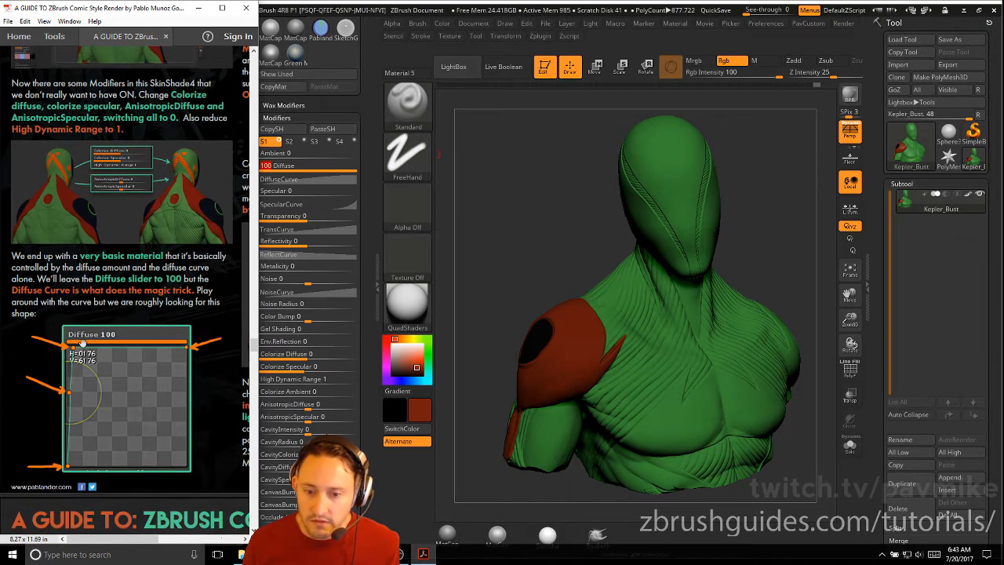
pyautogui.click(302, 180)
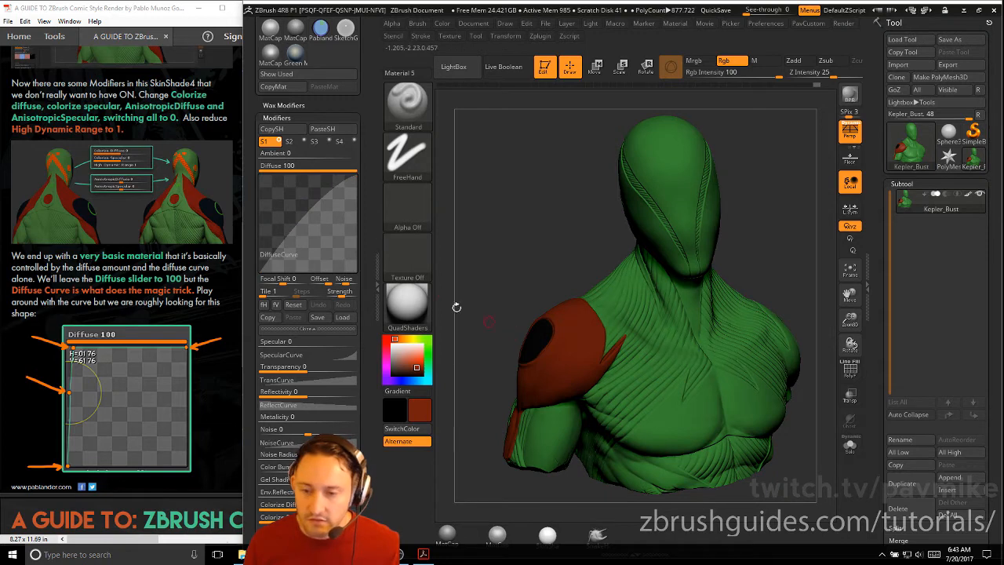
# - Try out the DiffuseCurve's effect on the bust by moving two added points, and reset the curve
pyautogui.moveTo(310, 205); pyautogui.dragTo(275, 230)
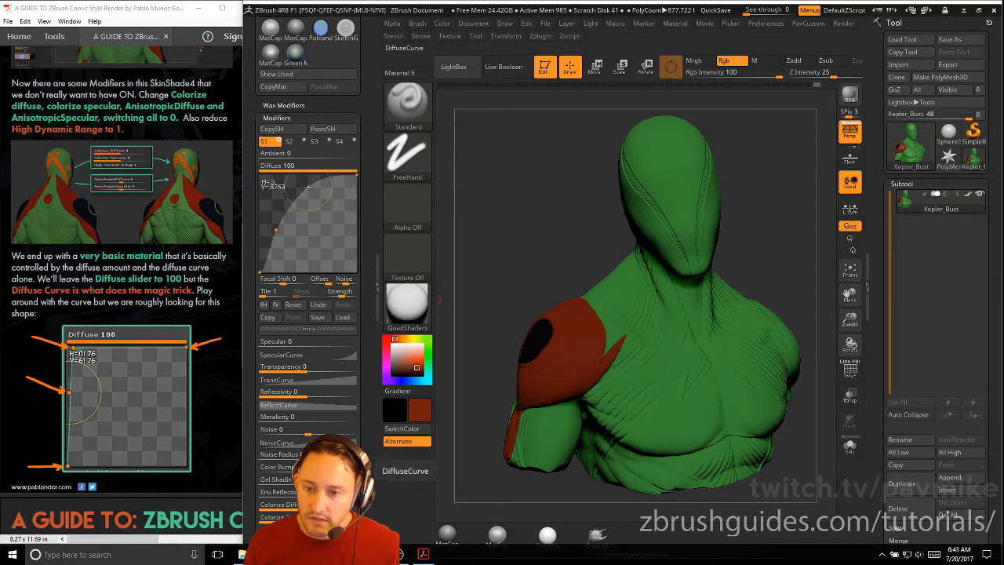
pyautogui.moveTo(308, 187); pyautogui.dragTo(320, 226)
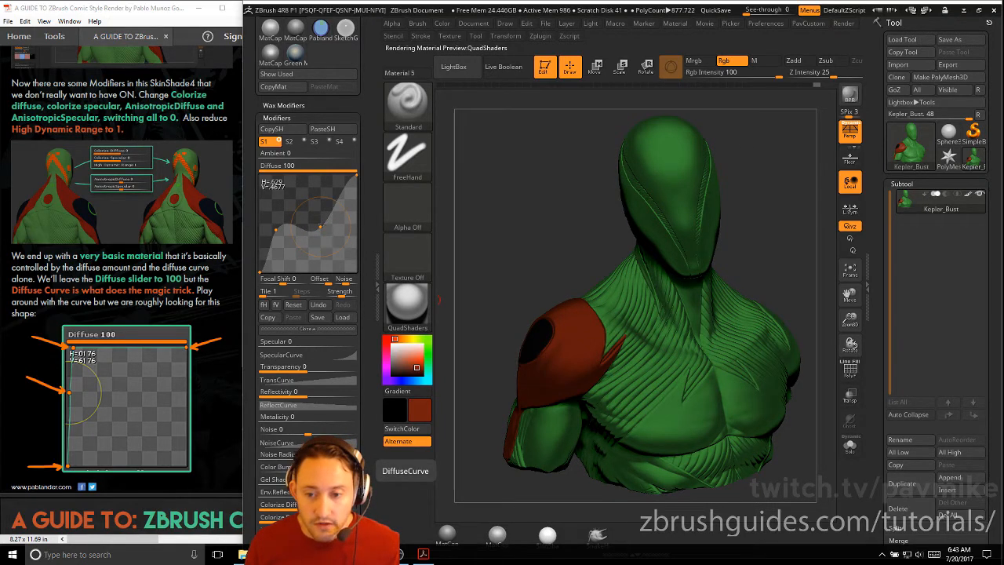
pyautogui.moveTo(320, 228)
pyautogui.mouseDown()
pyautogui.moveTo(323, 163)
pyautogui.moveTo(320, 229)
pyautogui.moveTo(276, 221)
pyautogui.moveTo(318, 245)
pyautogui.mouseUp()
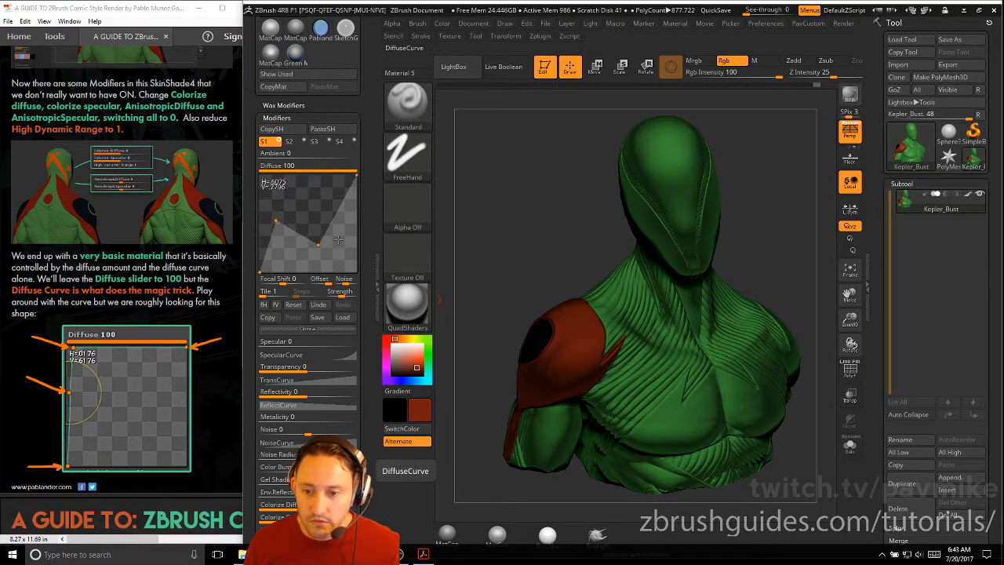
pyautogui.moveTo(318, 245); pyautogui.dragTo(318, 196)
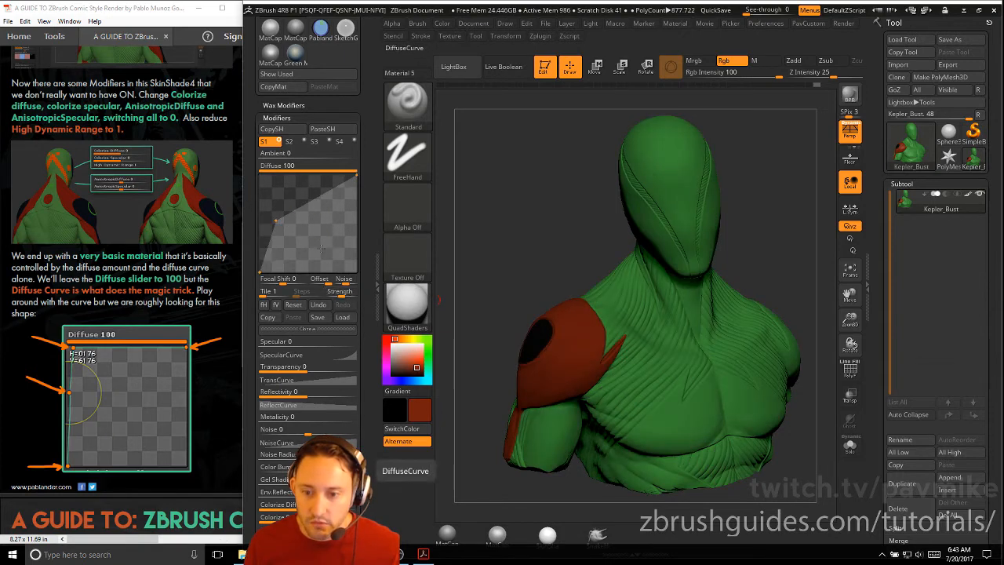
pyautogui.click(294, 305)
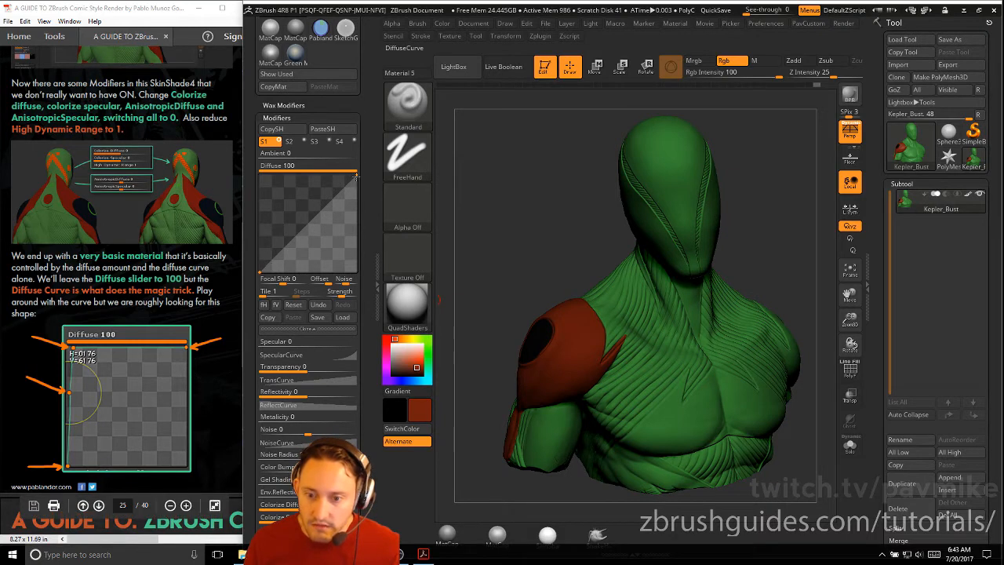
# - Reshape S1's DiffuseCurve to match the guide, adding points that make it rise steeply near the start and stay flat at the maximum
pyautogui.click(259, 272)
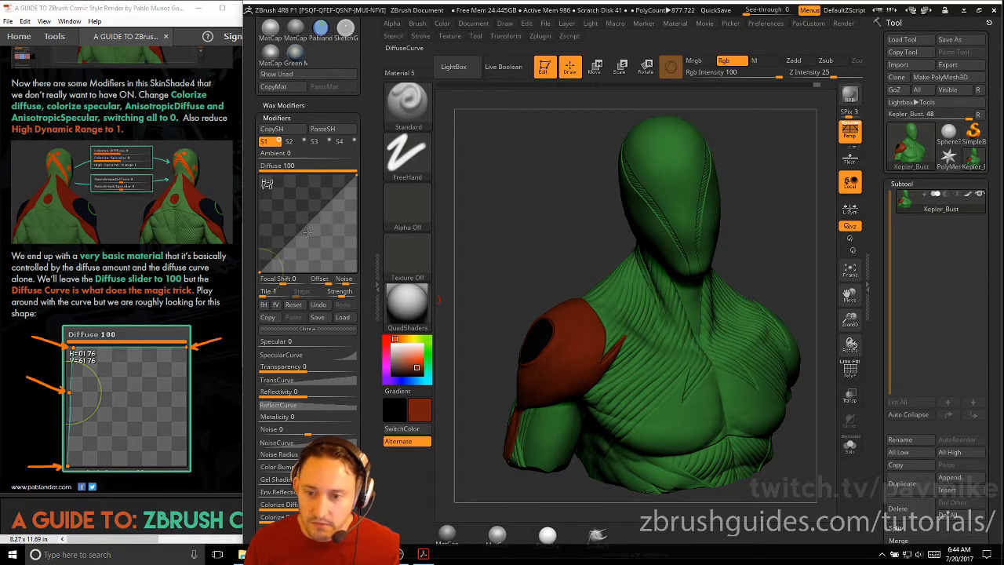
pyautogui.moveTo(312, 221); pyautogui.dragTo(250, 201)
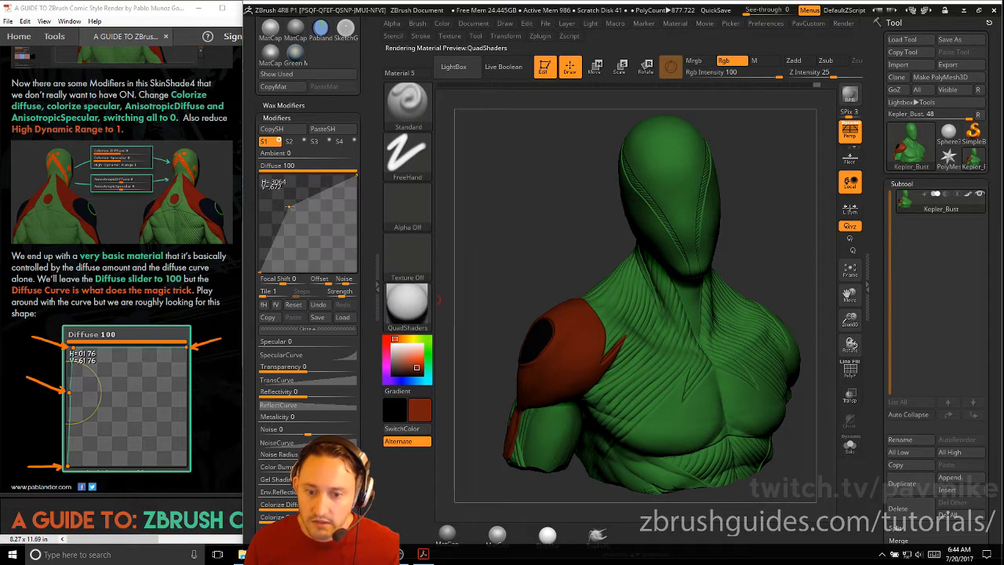
pyautogui.moveTo(290, 206)
pyautogui.mouseDown()
pyautogui.moveTo(265, 176)
pyautogui.moveTo(262, 210)
pyautogui.mouseUp()
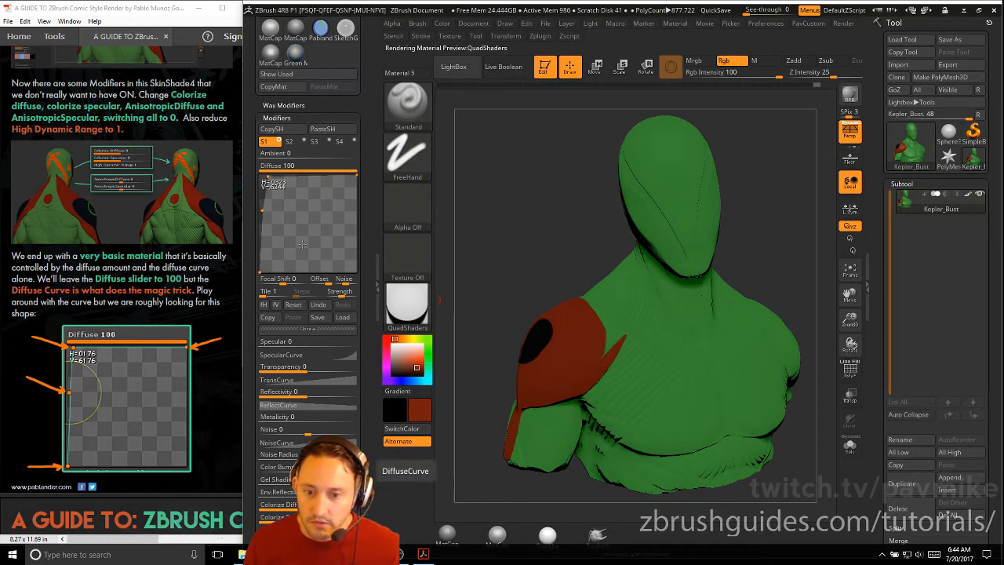
# - Check the guide's outline reference, turn off the Kepler_Bust subtool's polypaint, and view the linework on the bust's back
pyautogui.click(172, 288)
pyautogui.scroll(-10, 171, 288)
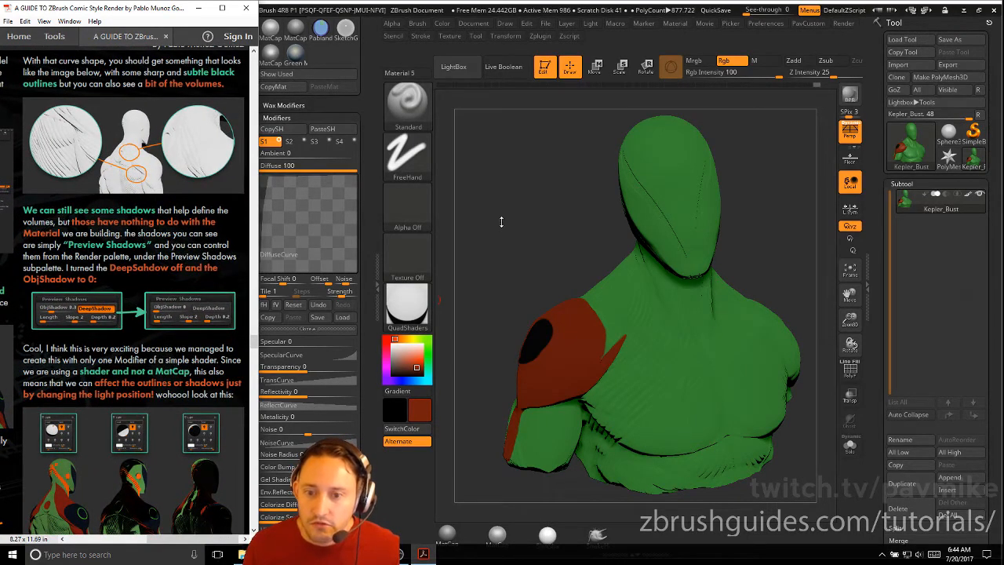
pyautogui.moveTo(501, 222); pyautogui.dragTo(729, 259)
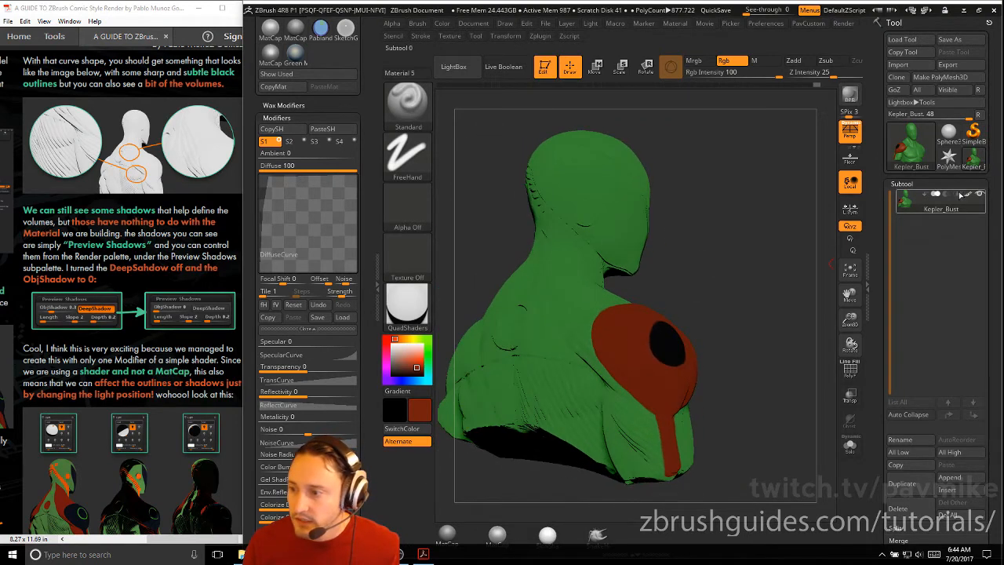
pyautogui.click(962, 194)
pyautogui.moveTo(596, 259); pyautogui.dragTo(666, 259)
pyautogui.moveTo(412, 362); pyautogui.dragTo(394, 339)
pyautogui.moveTo(795, 258); pyautogui.dragTo(749, 273)
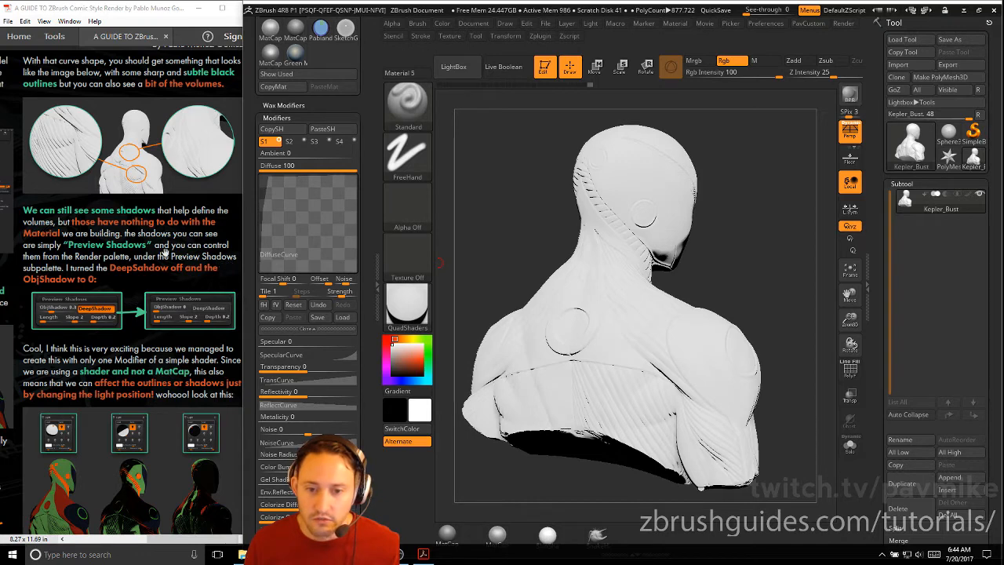
# - Read the guide's preview shadow instructions, toggle DeepShadow in the render Preview Shadows settings and lower ObjShadow to 0
pyautogui.click(165, 251)
pyautogui.scroll(-3, 125, 211)
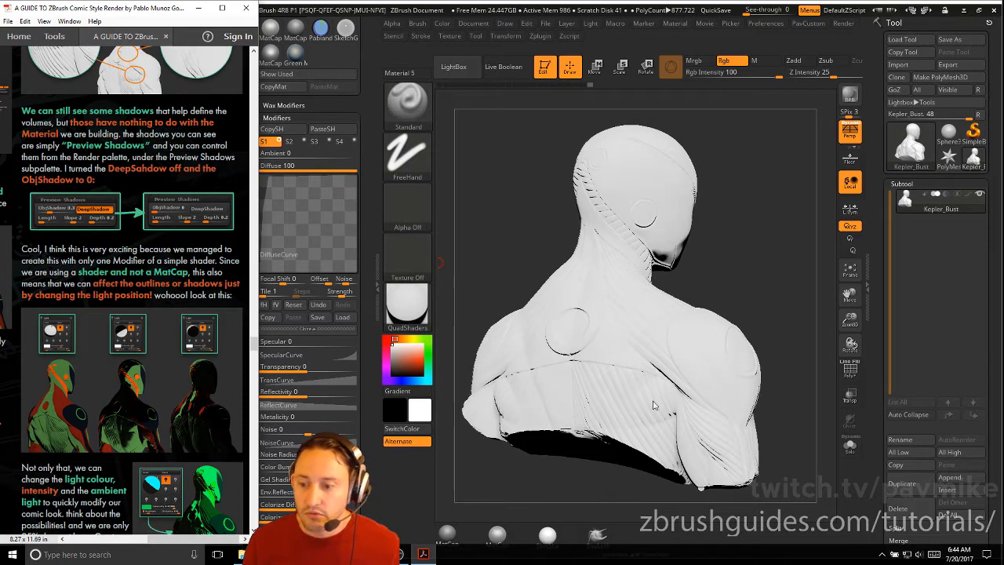
pyautogui.moveTo(652, 405); pyautogui.dragTo(672, 228, button='right')
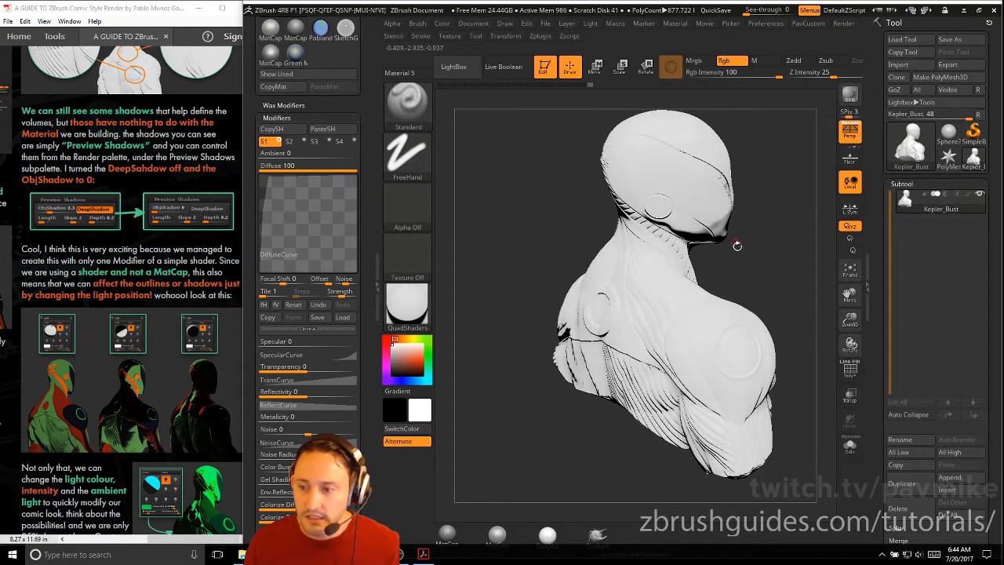
pyautogui.moveTo(736, 245)
pyautogui.mouseDown(button='right')
pyautogui.moveTo(766, 244)
pyautogui.moveTo(738, 241)
pyautogui.mouseUp(button='right')
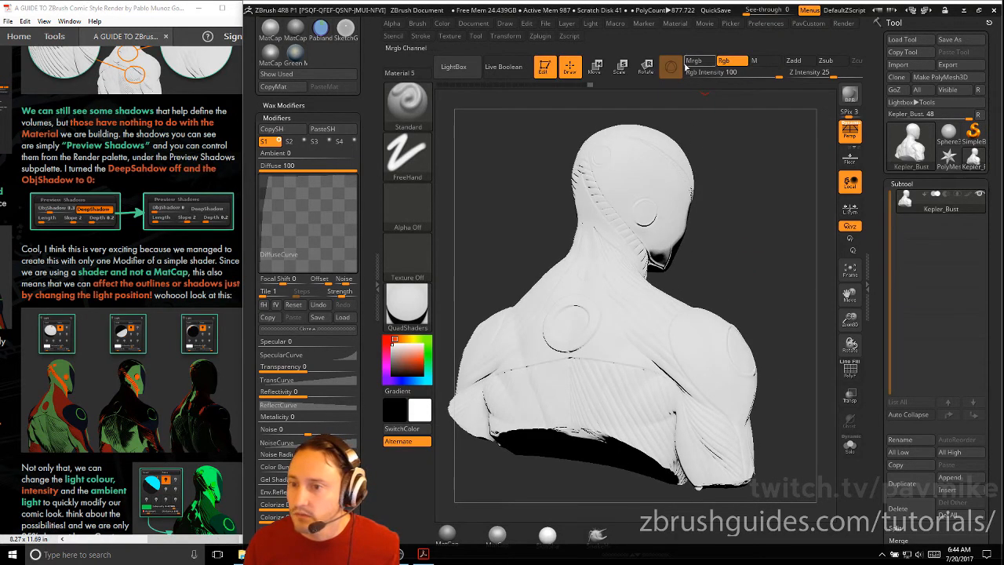
pyautogui.click(843, 23)
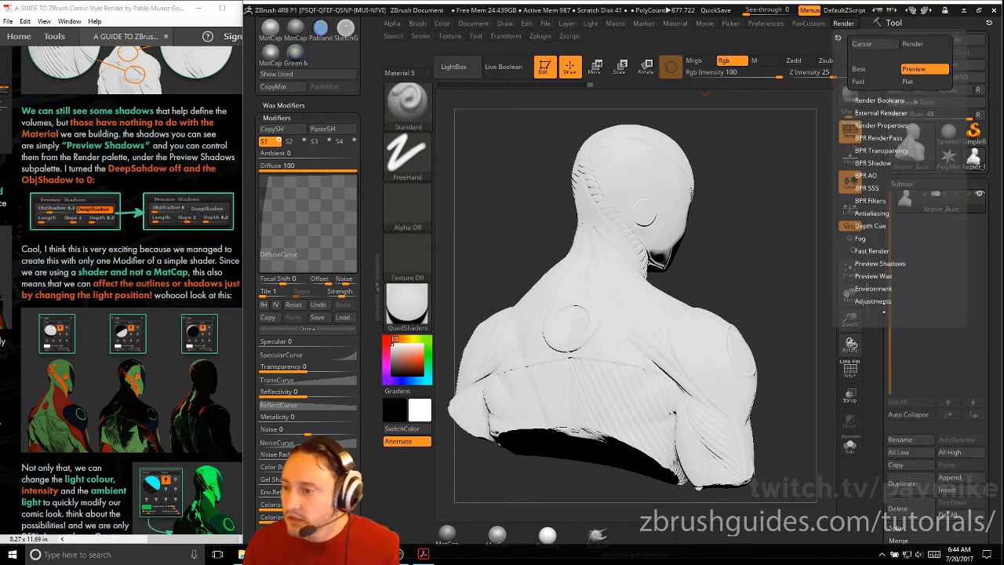
pyautogui.click(881, 265)
pyautogui.click(924, 275)
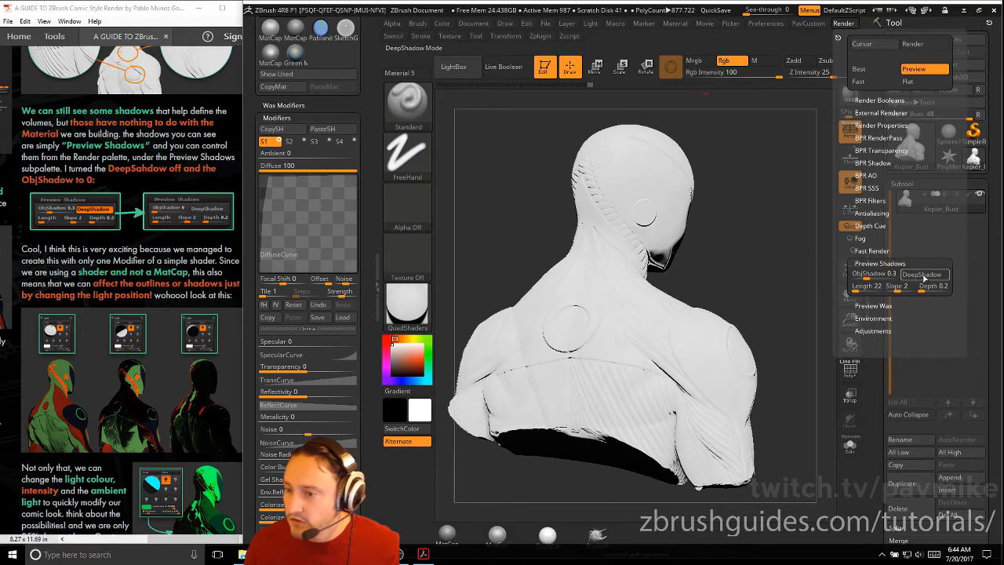
pyautogui.click(924, 275)
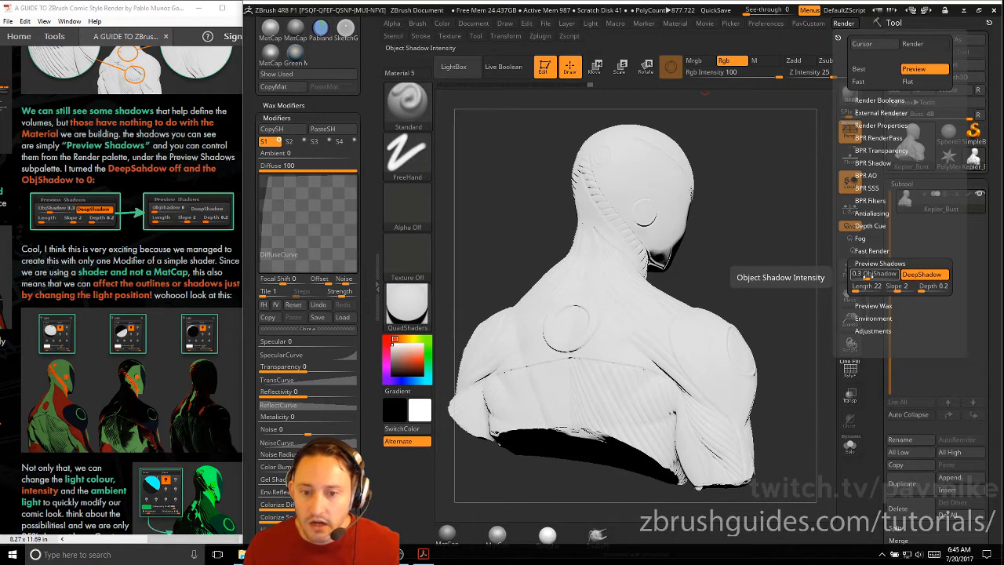
pyautogui.click(922, 274)
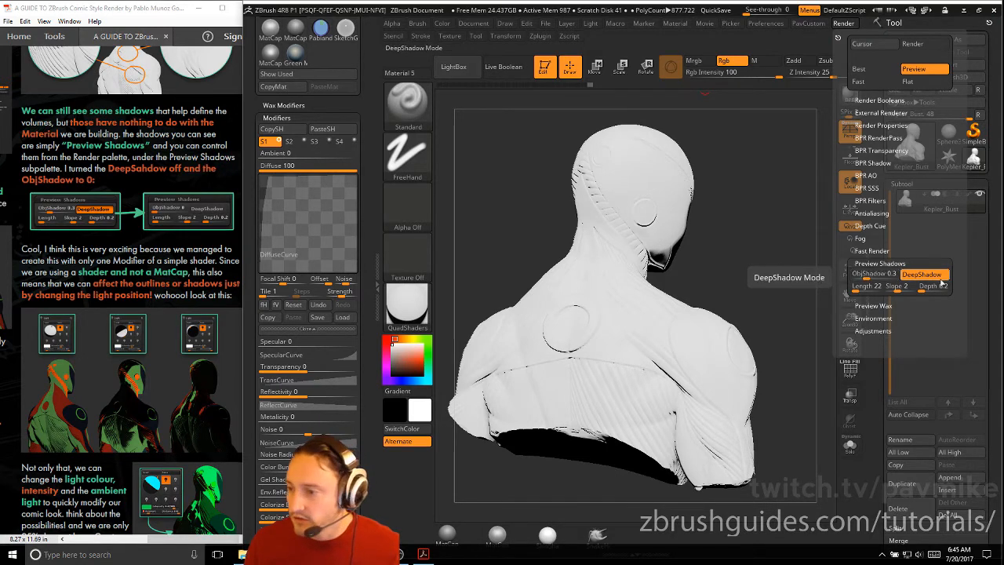
pyautogui.moveTo(867, 277); pyautogui.dragTo(854, 276)
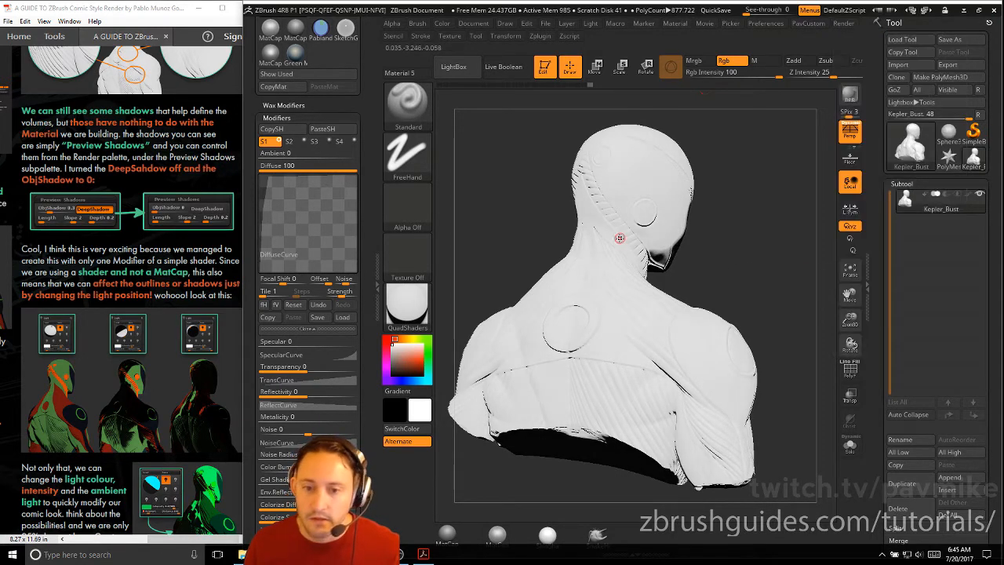
# - Read the guide's section on changing the light position and dock the Light palette above the Material palette
pyautogui.click(152, 159)
pyautogui.scroll(-4, 151, 159)
pyautogui.scroll(-1, 167, 155)
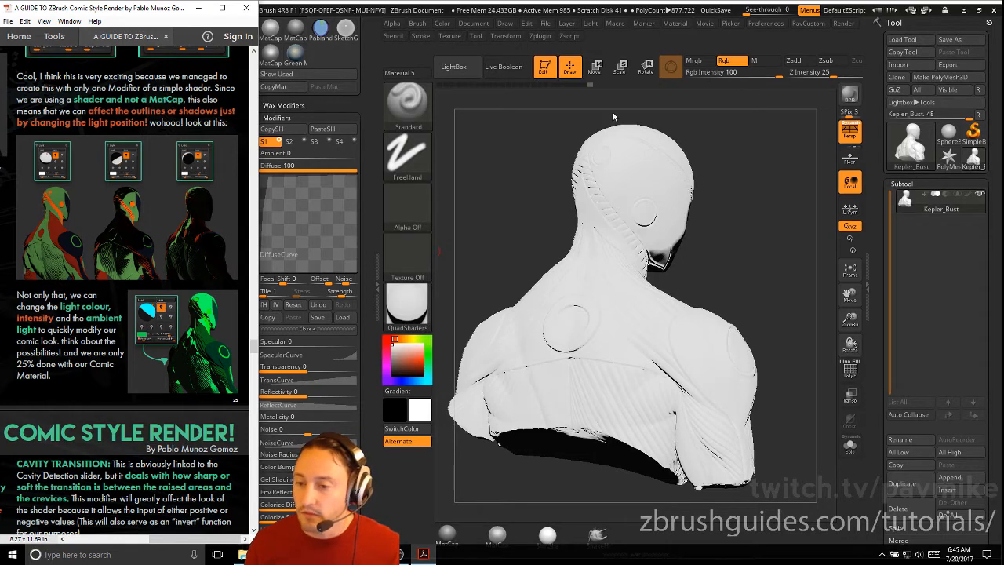
pyautogui.moveTo(517, 158); pyautogui.dragTo(508, 155)
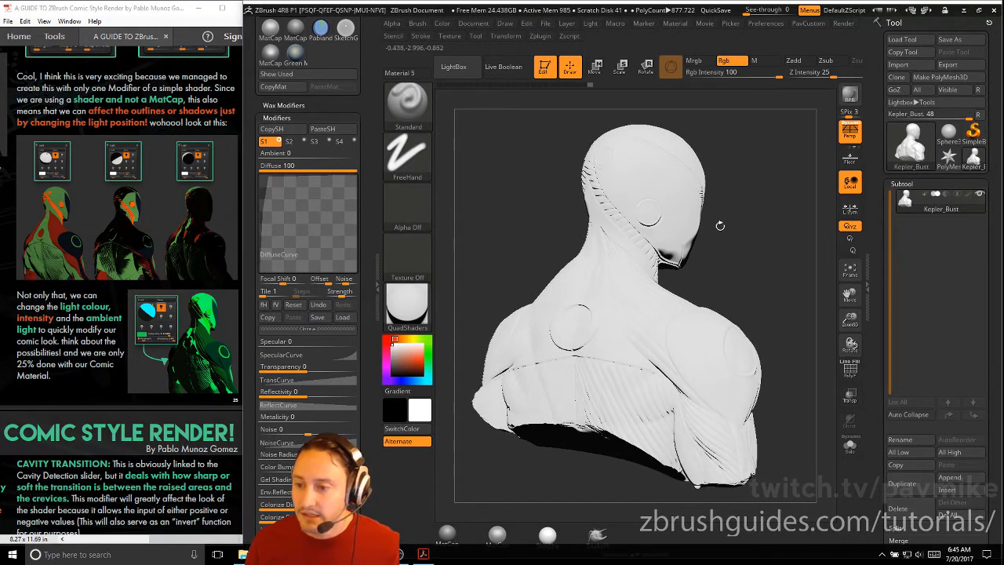
pyautogui.moveTo(372, 77); pyautogui.dragTo(374, 223)
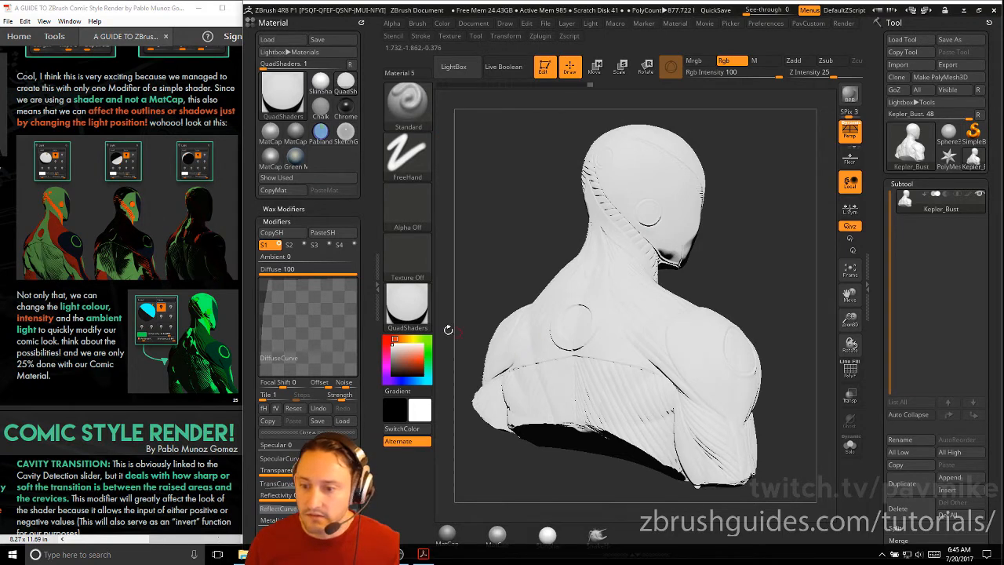
pyautogui.click(407, 302)
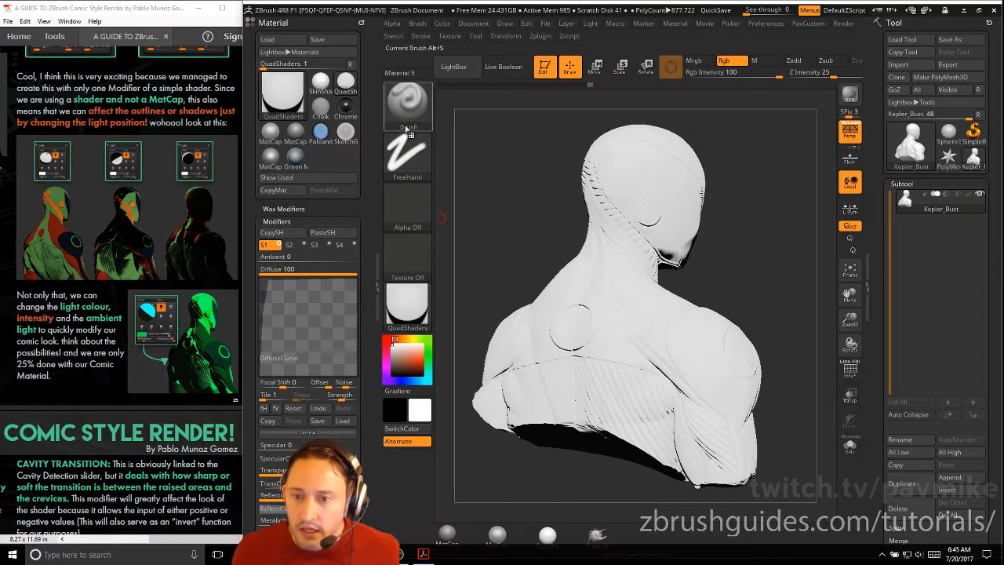
pyautogui.click(590, 24)
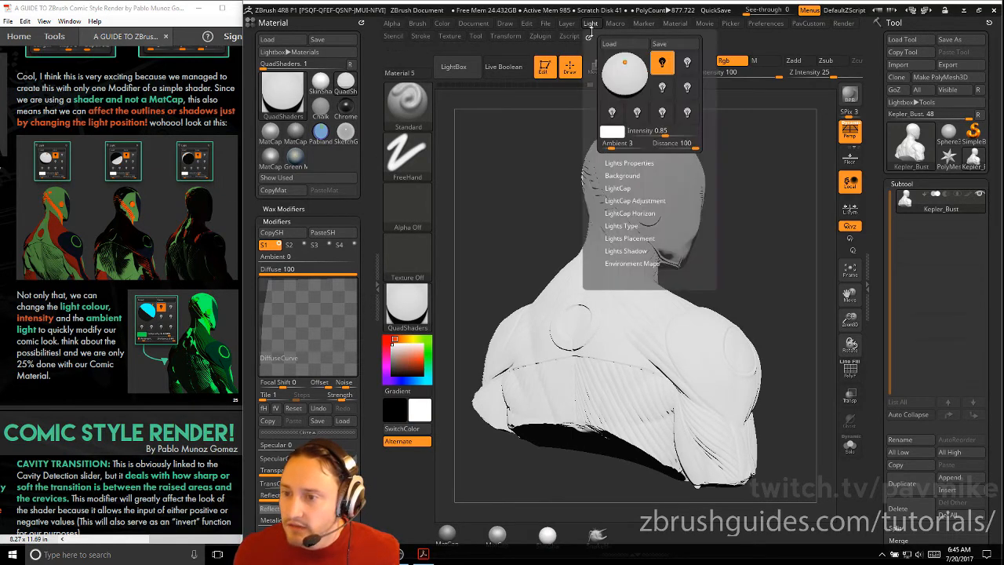
pyautogui.moveTo(588, 37); pyautogui.dragTo(308, 39)
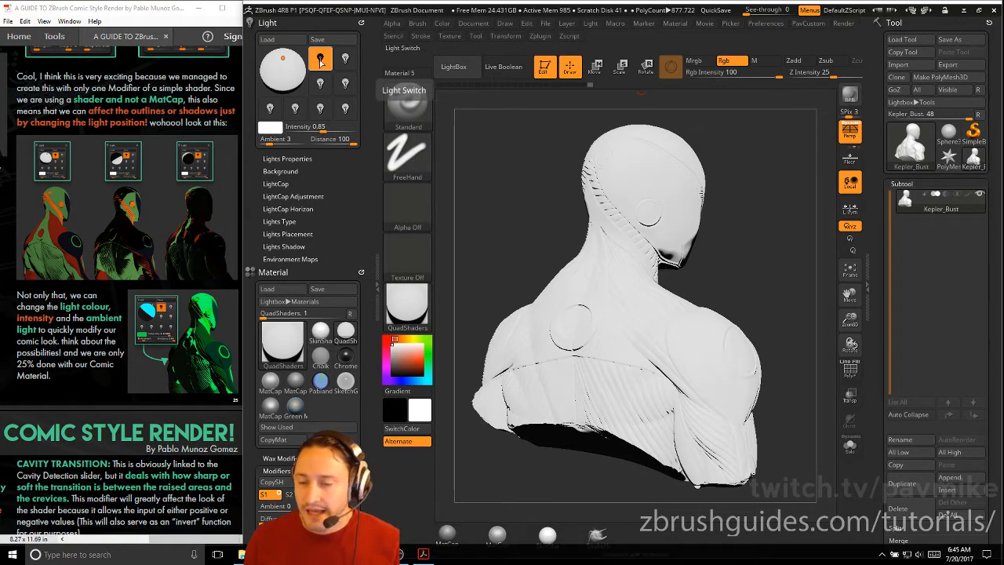
# - Try out the second light on the bust, switch it off again and reselect the first light
pyautogui.click(345, 61)
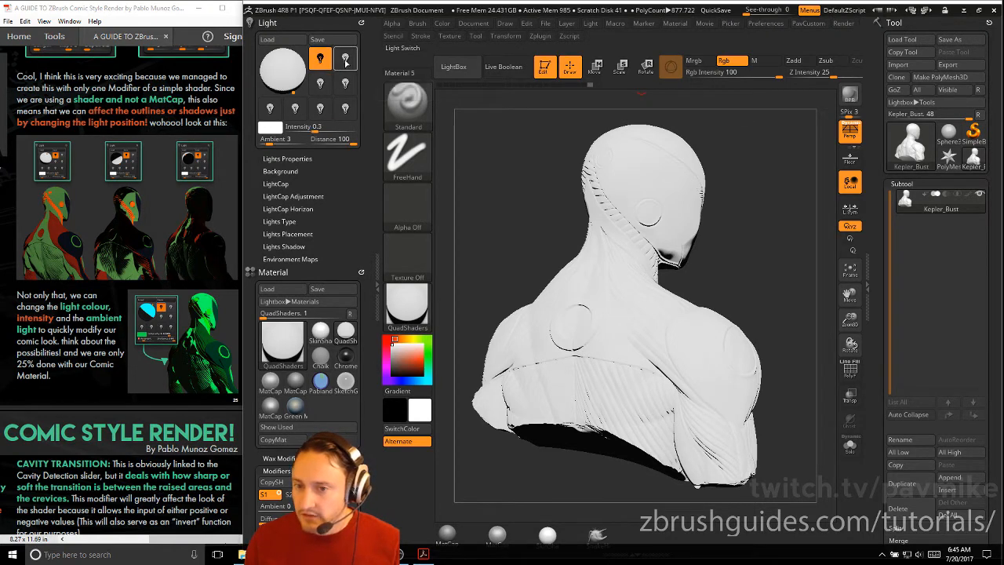
pyautogui.click(347, 62)
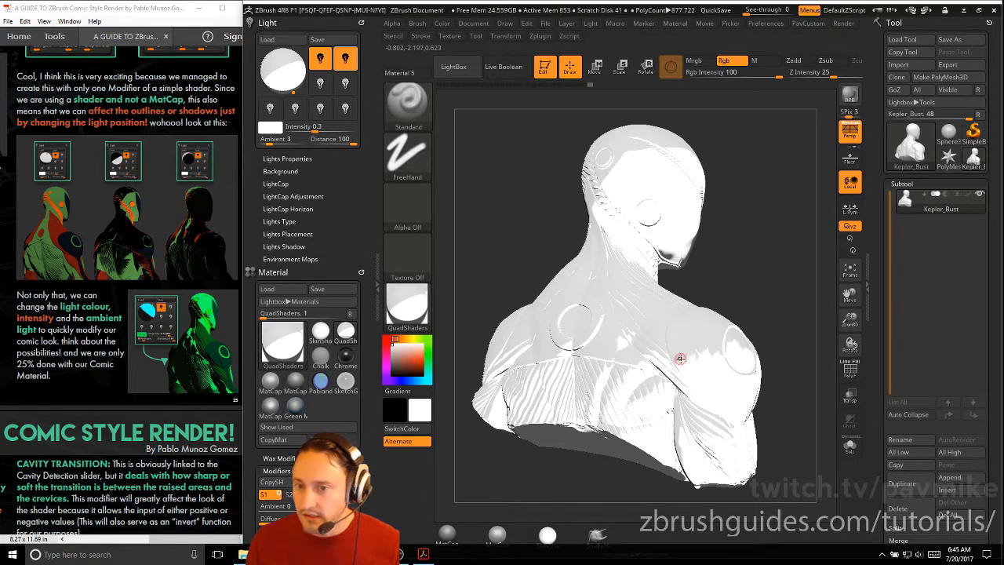
pyautogui.click(346, 61)
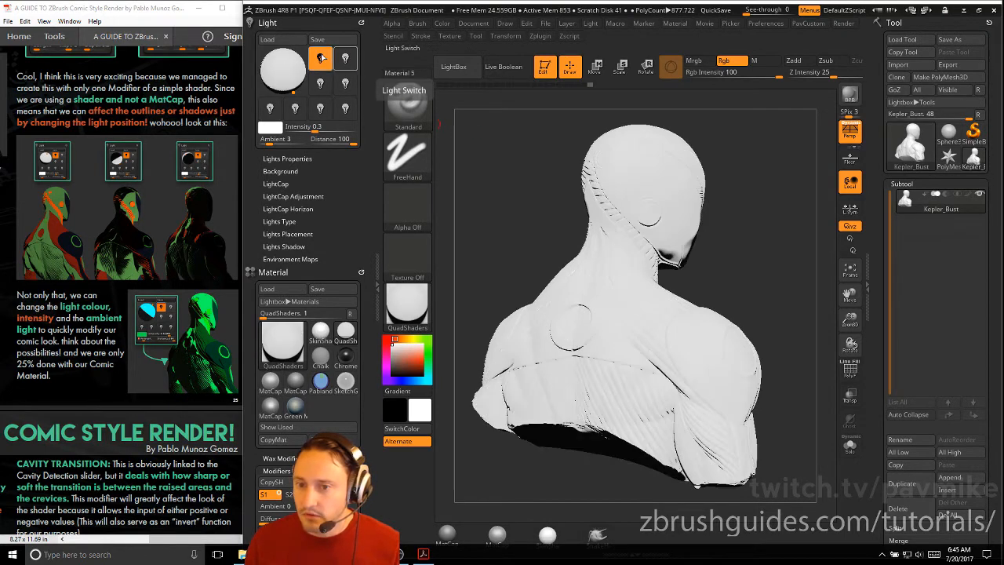
pyautogui.click(315, 62)
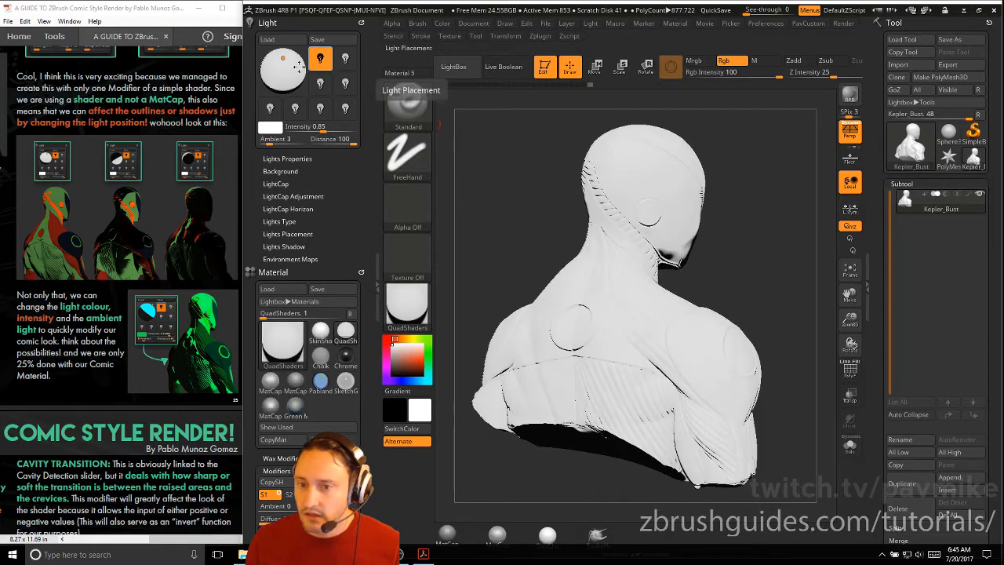
# - Try different placements for the first light, including behind the bust, and leave it in front, high and slightly to the right
pyautogui.click(284, 59)
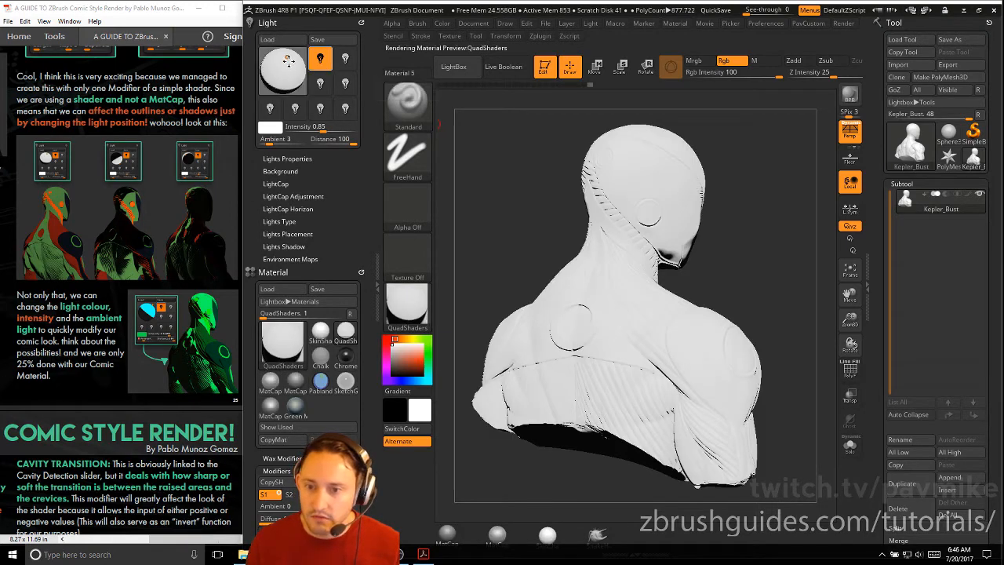
pyautogui.moveTo(290, 61)
pyautogui.mouseDown()
pyautogui.moveTo(288, 91)
pyautogui.moveTo(289, 73)
pyautogui.moveTo(298, 75)
pyautogui.moveTo(269, 75)
pyautogui.moveTo(288, 85)
pyautogui.moveTo(280, 57)
pyautogui.mouseUp()
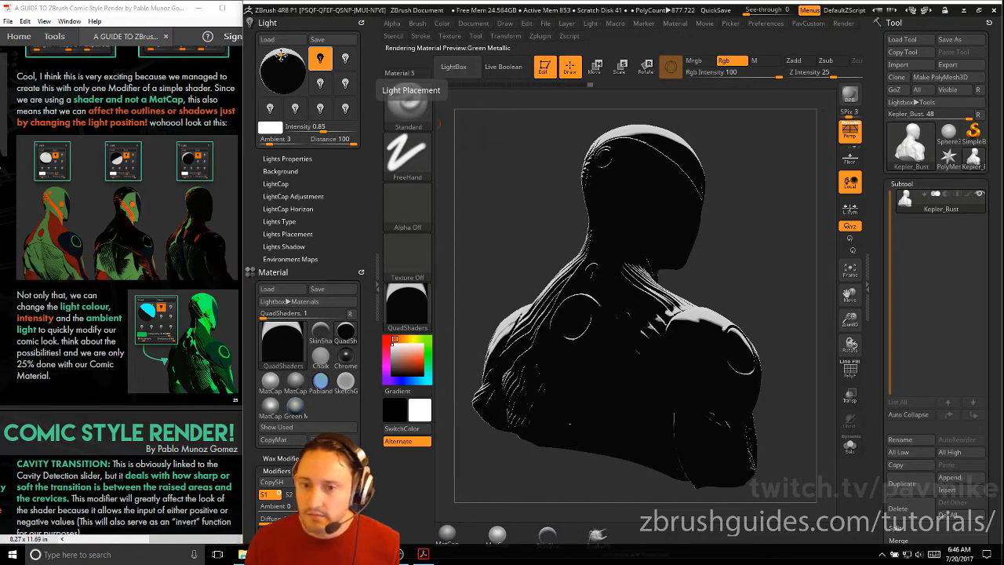
pyautogui.moveTo(281, 55); pyautogui.dragTo(283, 57)
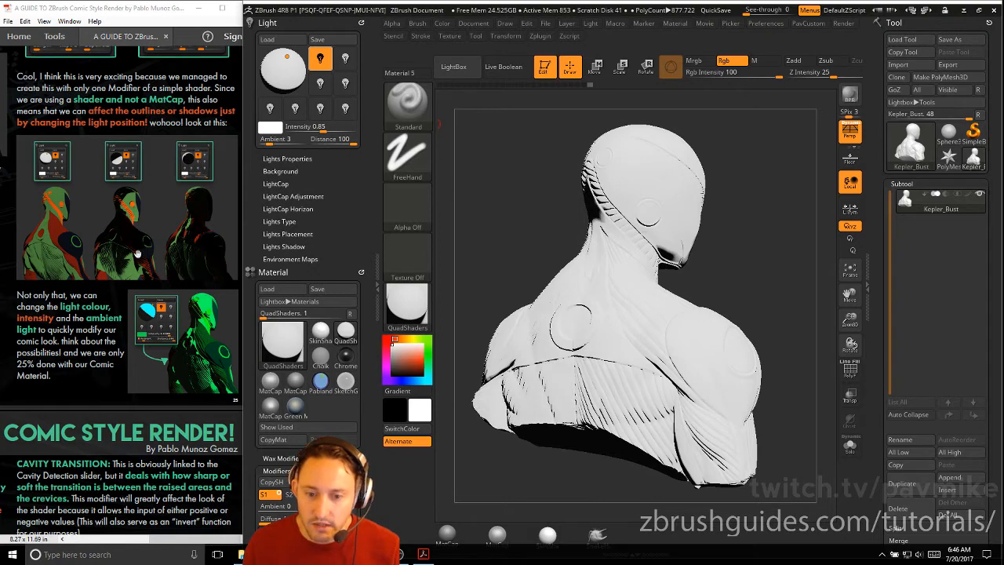
# - Read the guide's notes on light colour, intensity and ambient light, and try a cyan colour on the first light
pyautogui.click(137, 253)
pyautogui.scroll(-2, 125, 290)
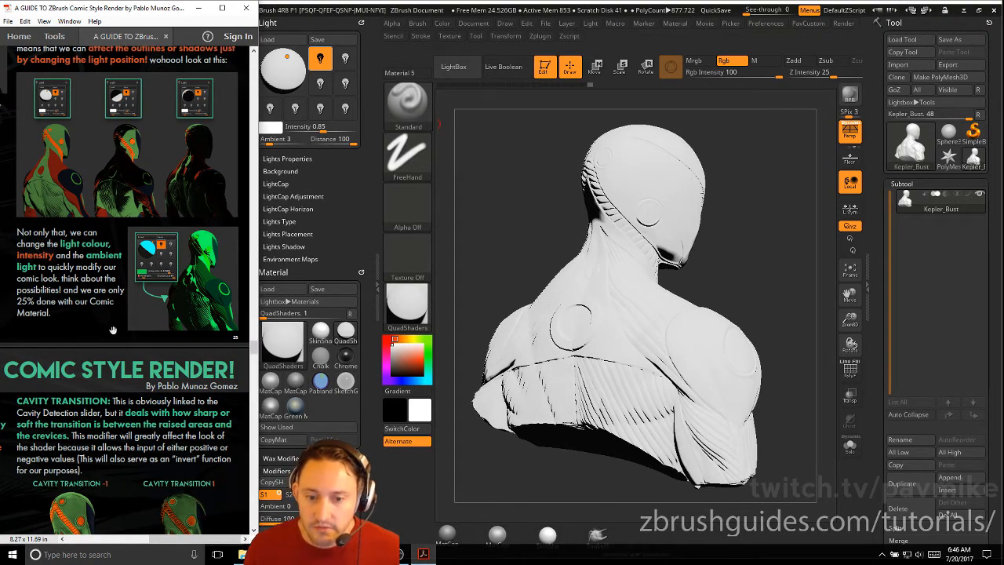
pyautogui.scroll(1, 109, 353)
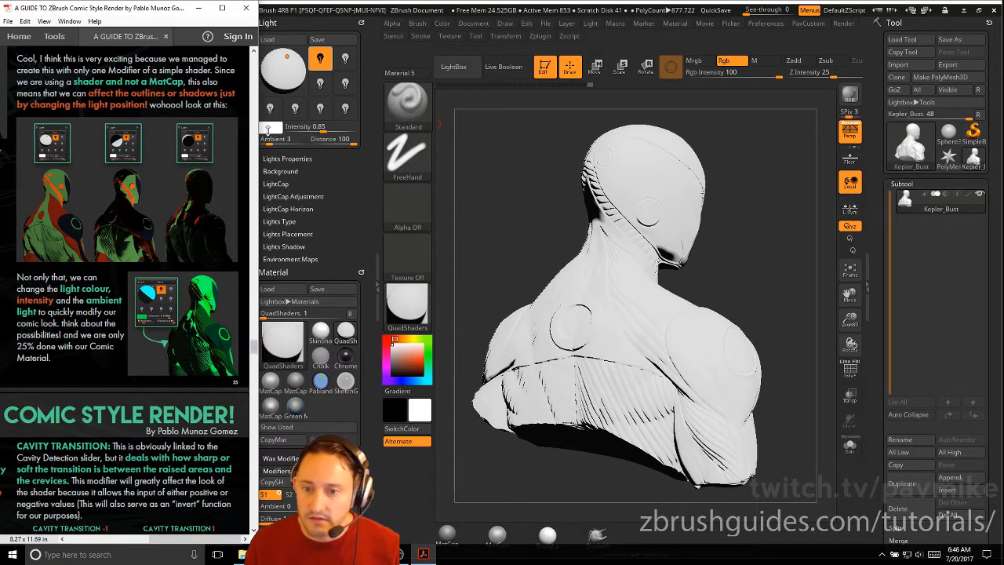
pyautogui.click(268, 129)
pyautogui.click(431, 209)
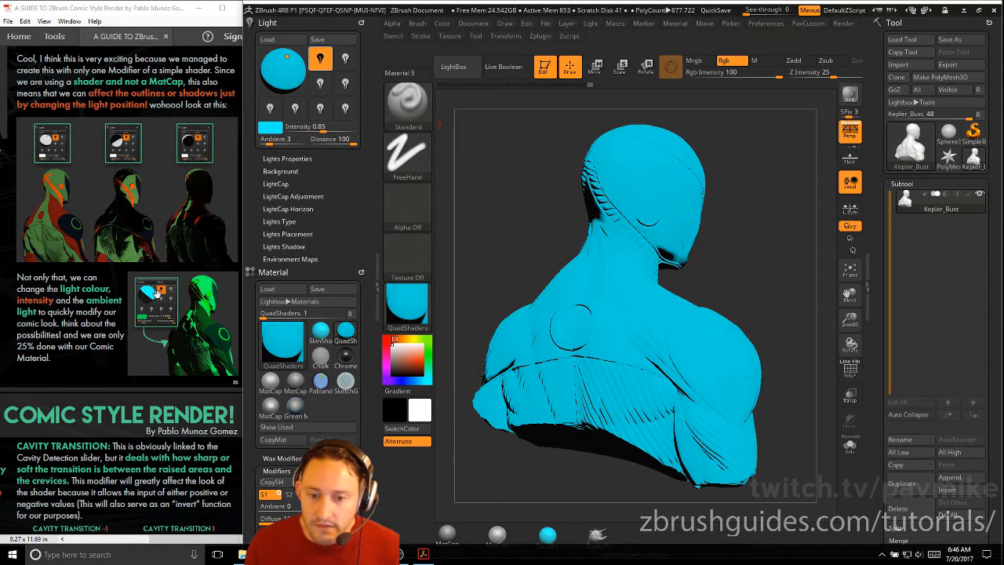
# - Open the Lights Properties, try a green colour on the first light, and preview it with the bust's polypaint switched on and off
pyautogui.click(280, 158)
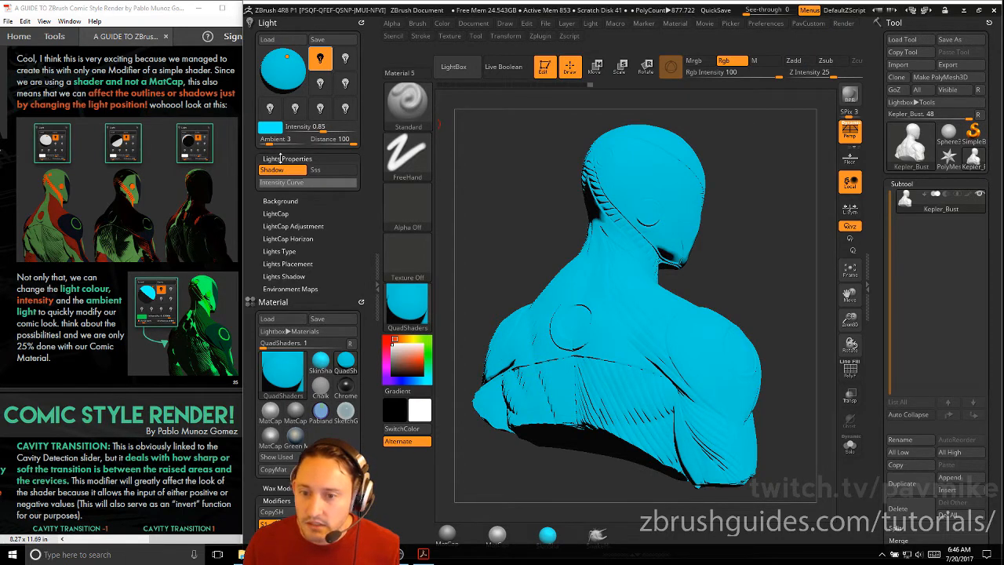
pyautogui.moveTo(270, 139); pyautogui.dragTo(263, 138)
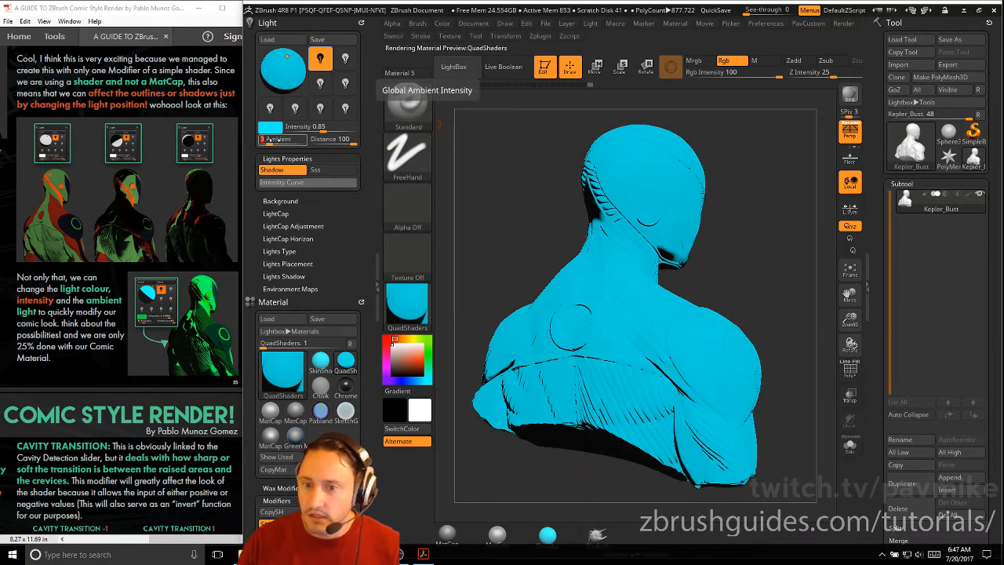
pyautogui.click(278, 131)
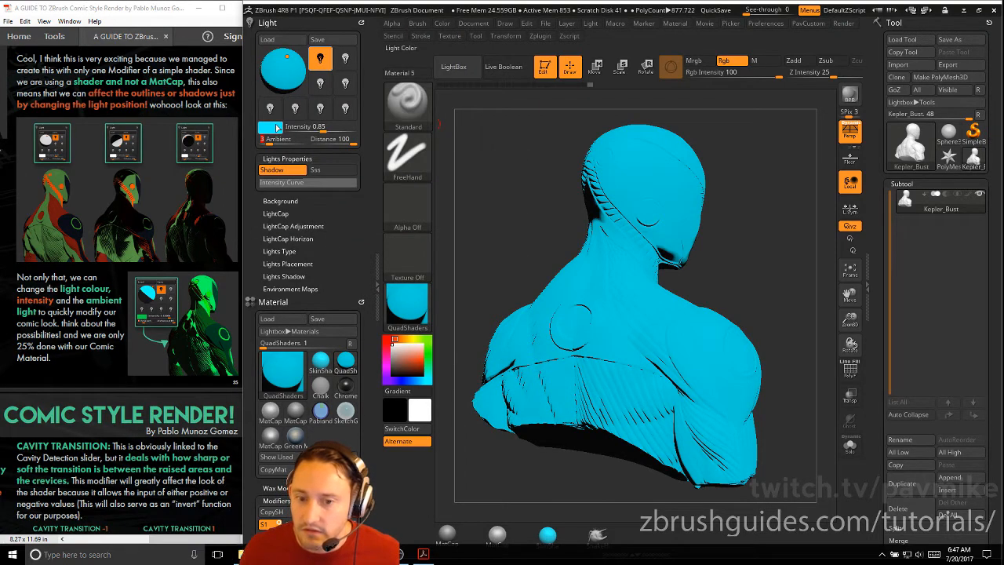
pyautogui.click(275, 128)
pyautogui.click(449, 126)
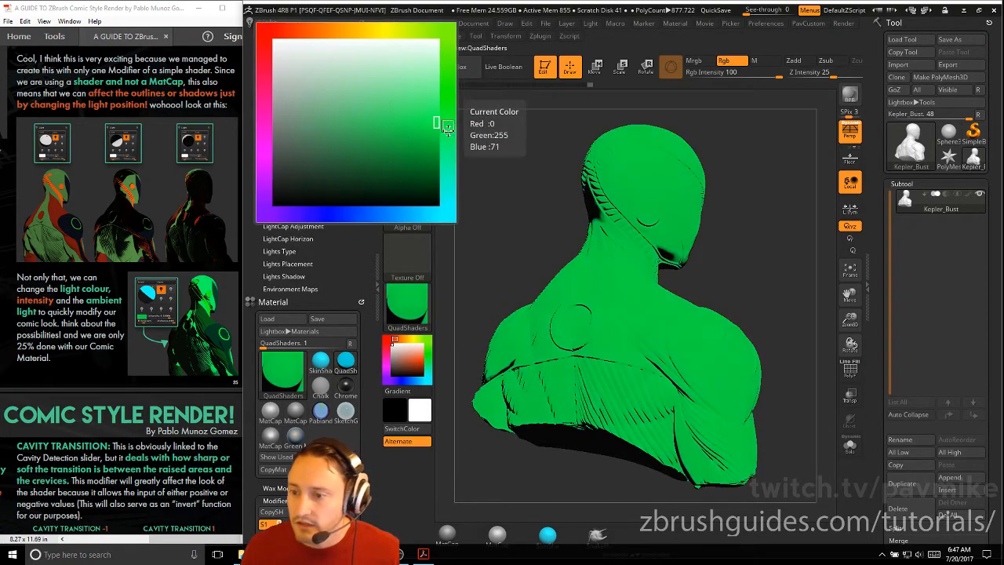
pyautogui.moveTo(964, 202)
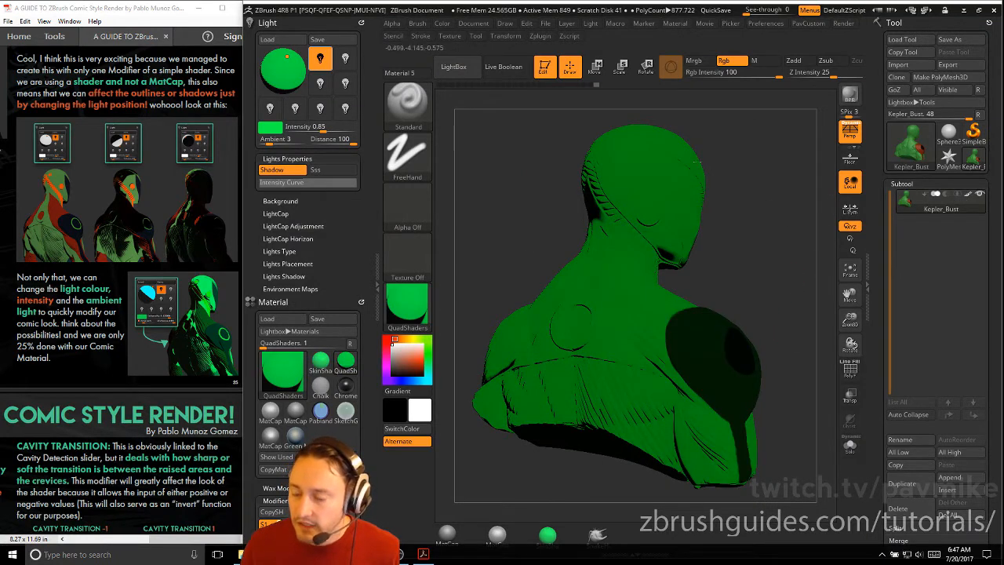
pyautogui.click(968, 196)
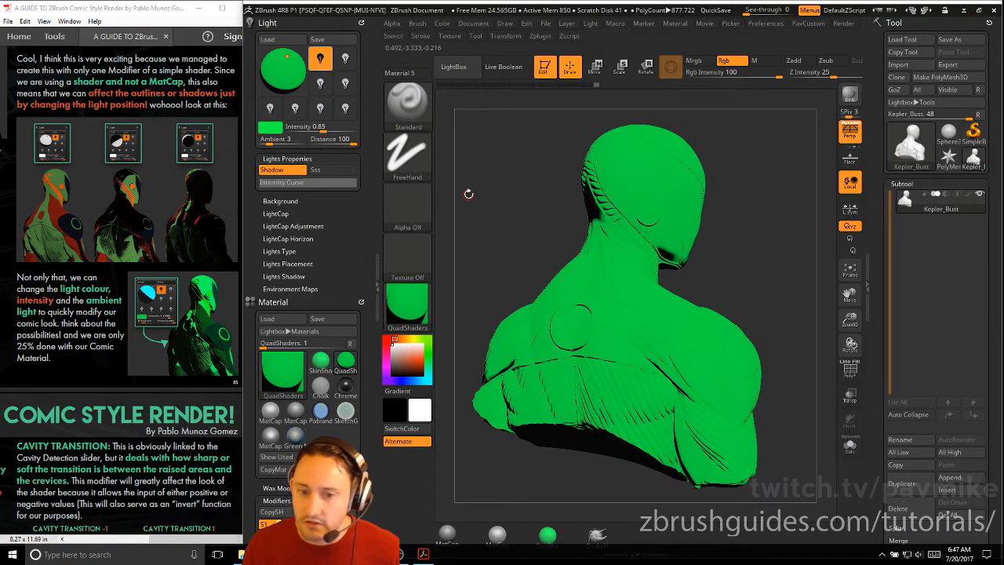
# - Bring the guide's second channel (S2) instructions into view and set the first light's colour back to white
pyautogui.moveTo(64, 316); pyautogui.dragTo(174, 227)
pyautogui.moveTo(30, 401); pyautogui.dragTo(144, 298)
pyautogui.scroll(-3, 144, 298)
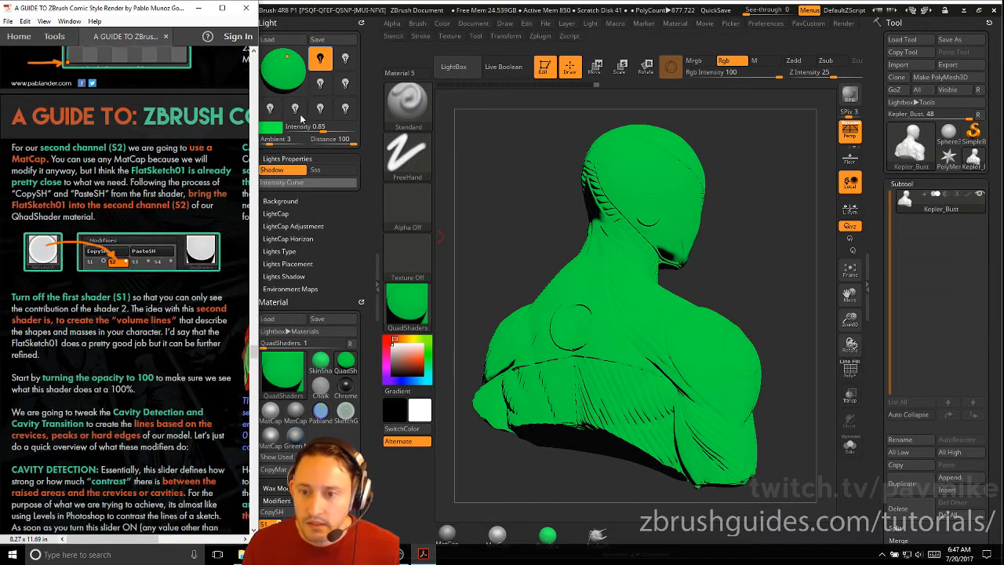
pyautogui.click(275, 126)
pyautogui.click(307, 91)
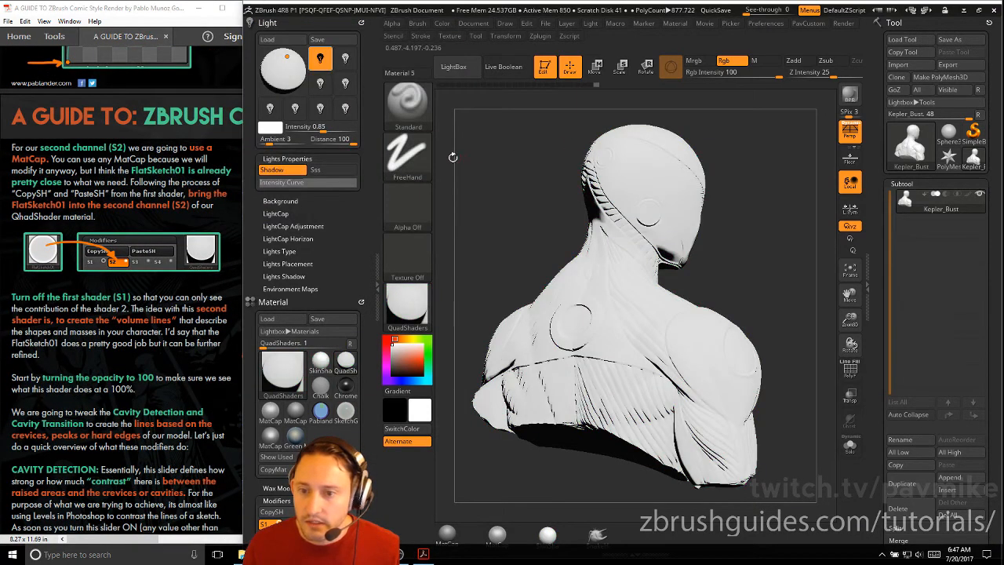